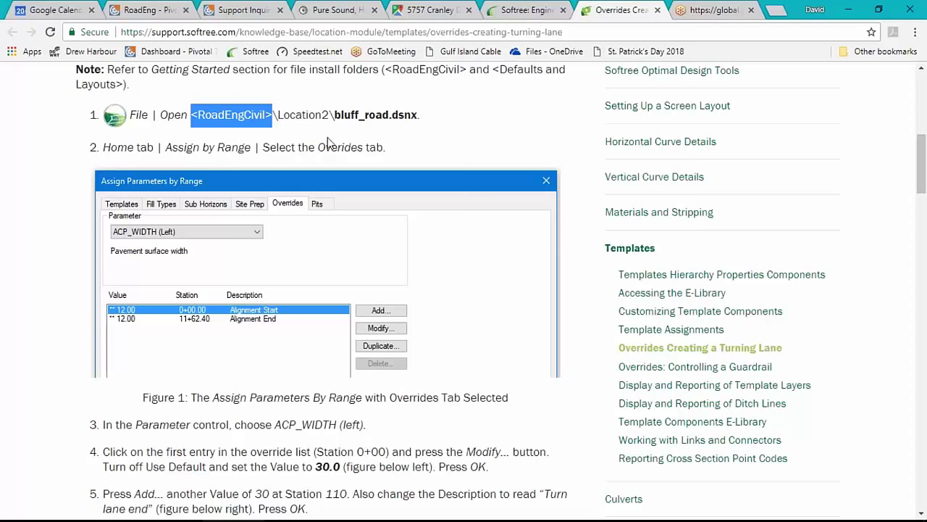
Step: Review the turning lane override instructions in the Softree knowledge base, and switch to the bluff_road.dsnx design in Location
scroll(353, 326, down, 3)
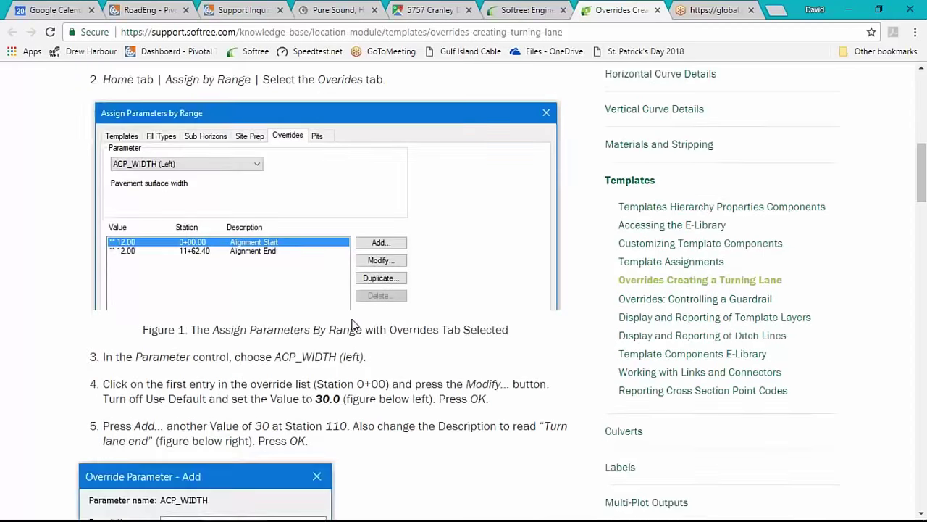
scroll(358, 316, down, 6)
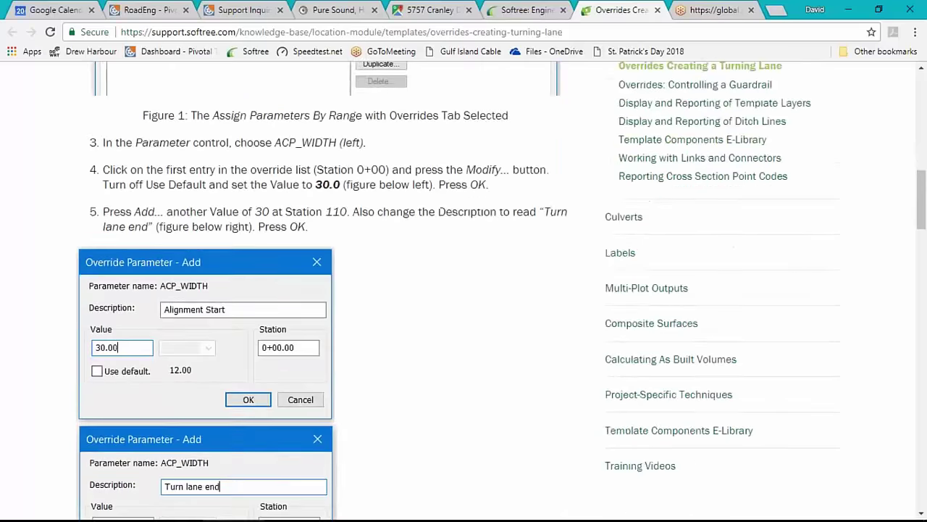
scroll(375, 292, down, 5)
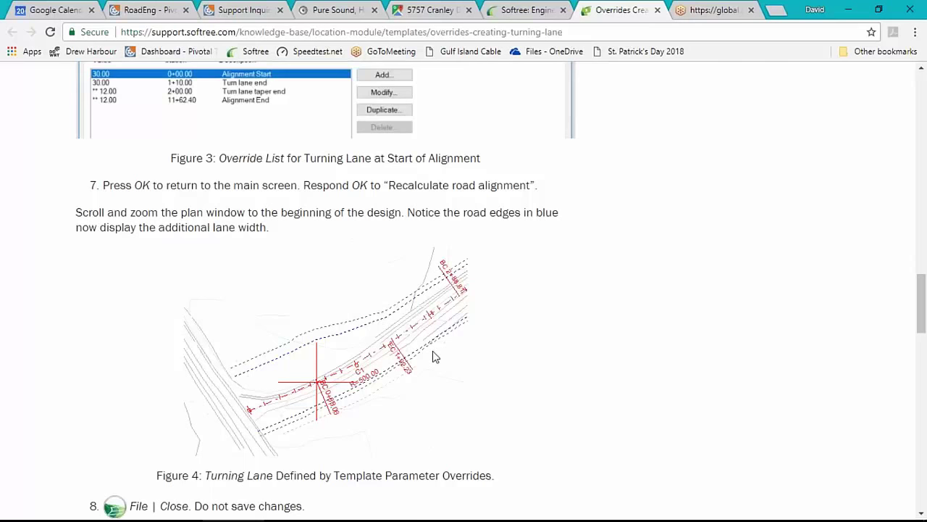
scroll(435, 356, down, 1)
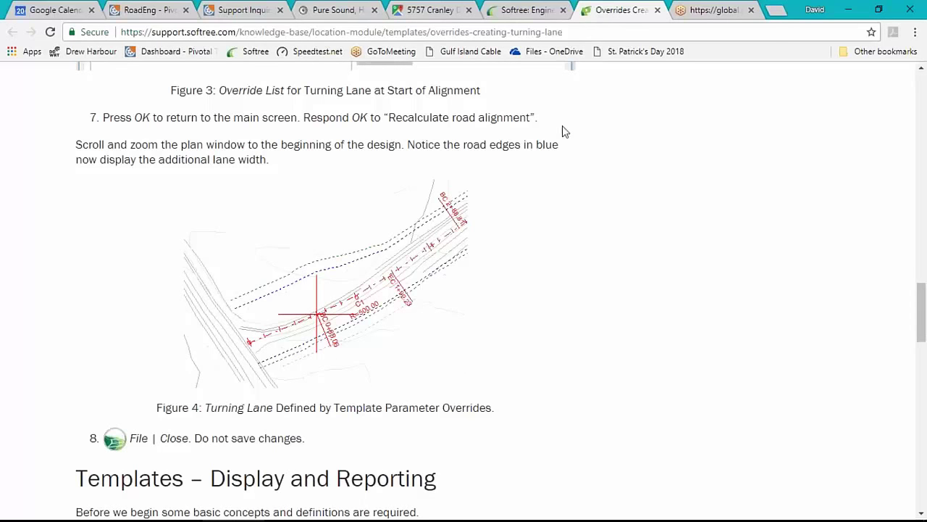
click(849, 12)
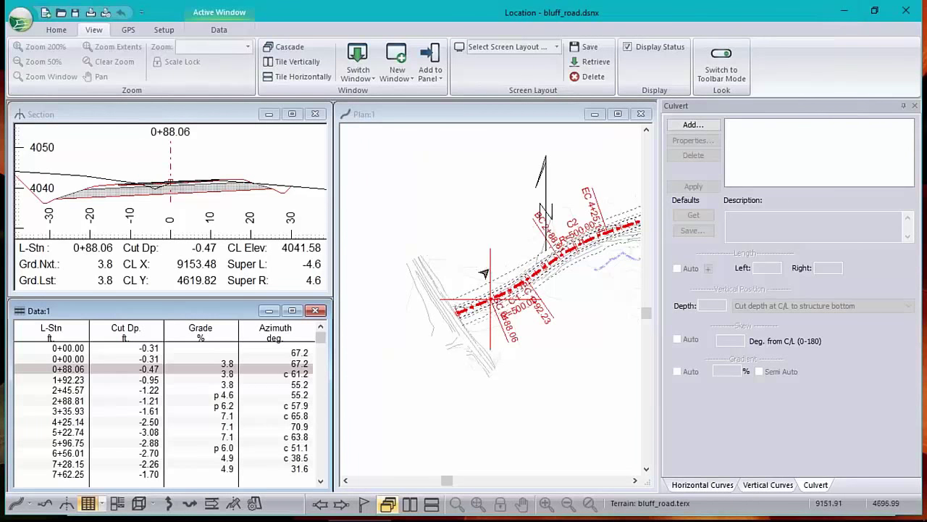
Step: Apply the aaa.dlt screen layout and recalculate the entire design
mouse_move(467, 311)
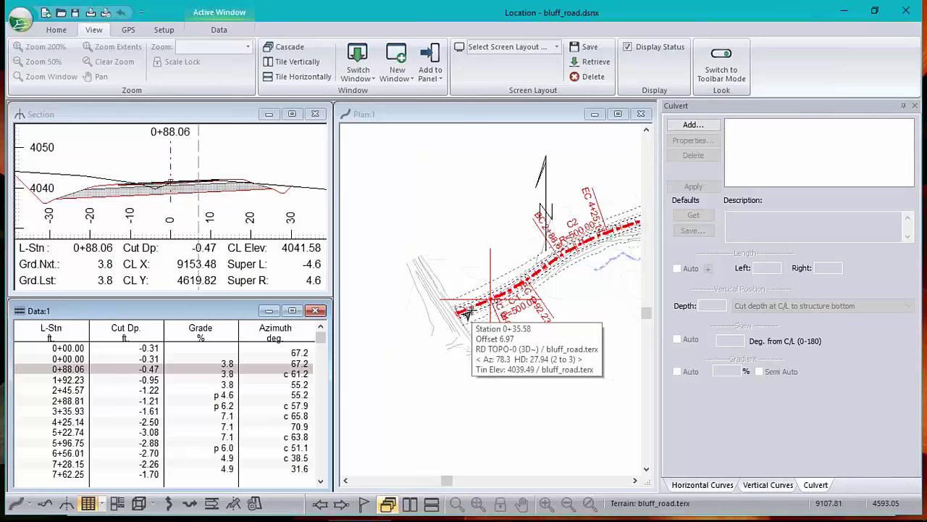
scroll(467, 311, up, 3)
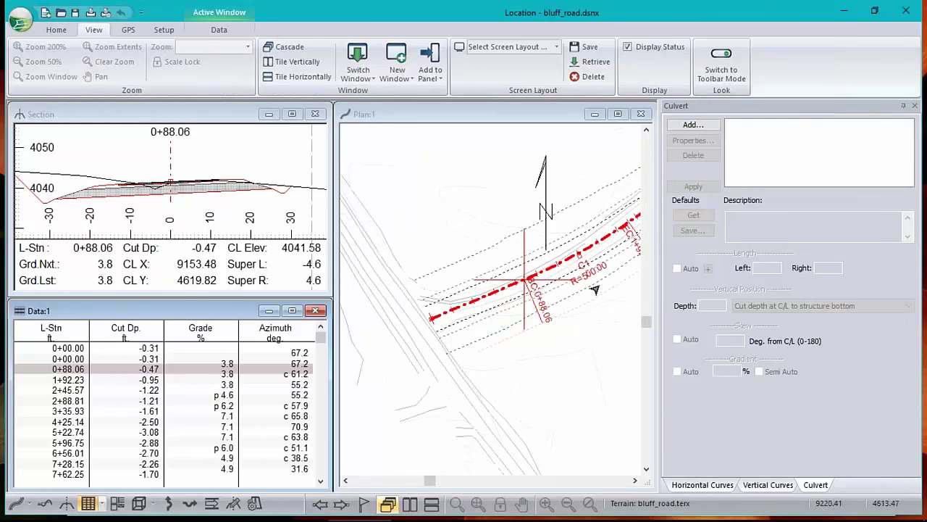
click(558, 47)
click(479, 70)
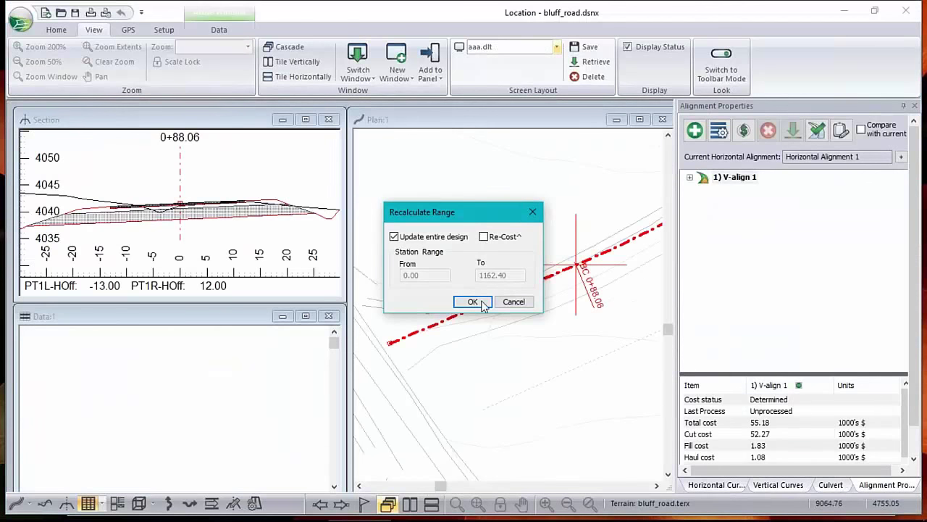
click(473, 302)
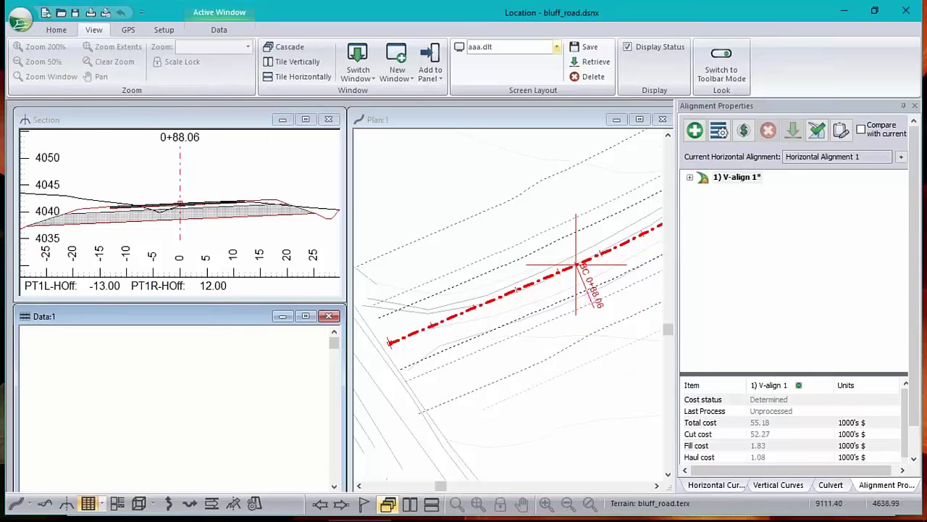
Step: Enable automatic interval report points at an interval of 50 in the plan window options and recalculate the entire design
right_click(463, 224)
click(492, 329)
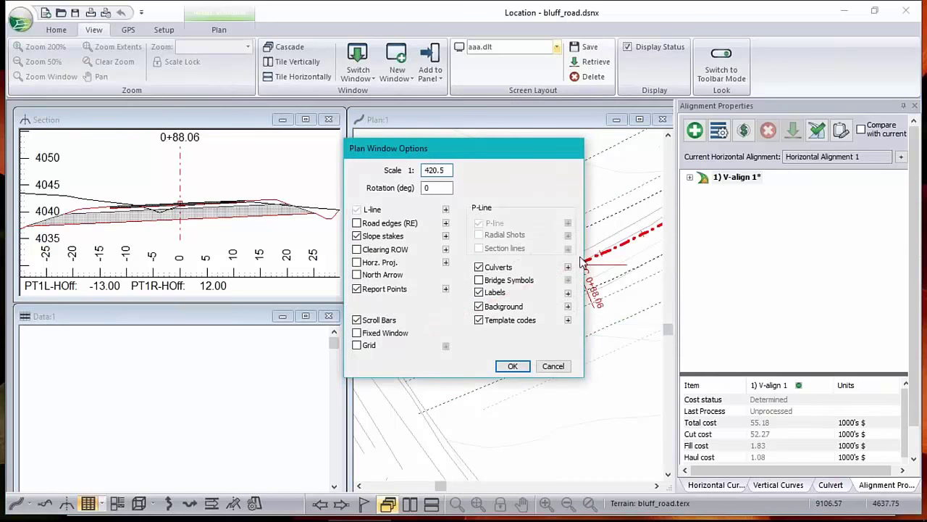
click(445, 289)
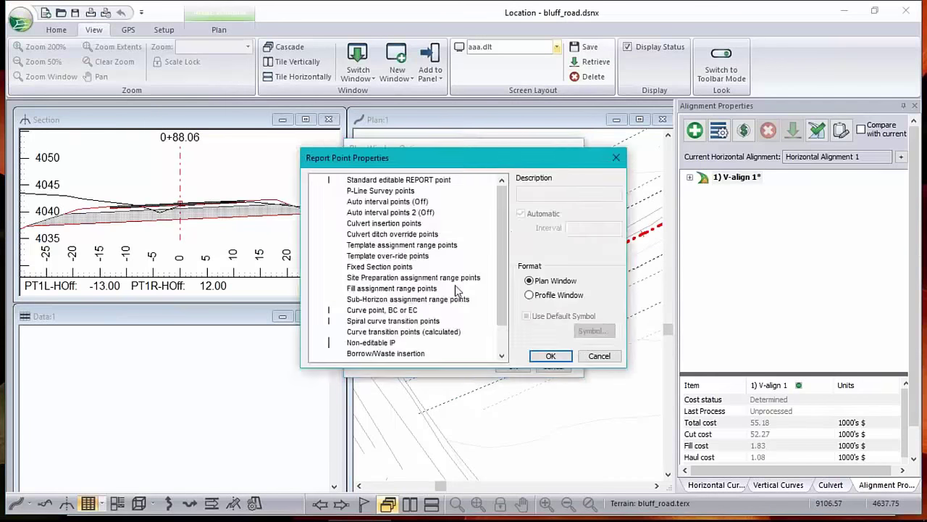
click(406, 202)
click(521, 213)
click(581, 228)
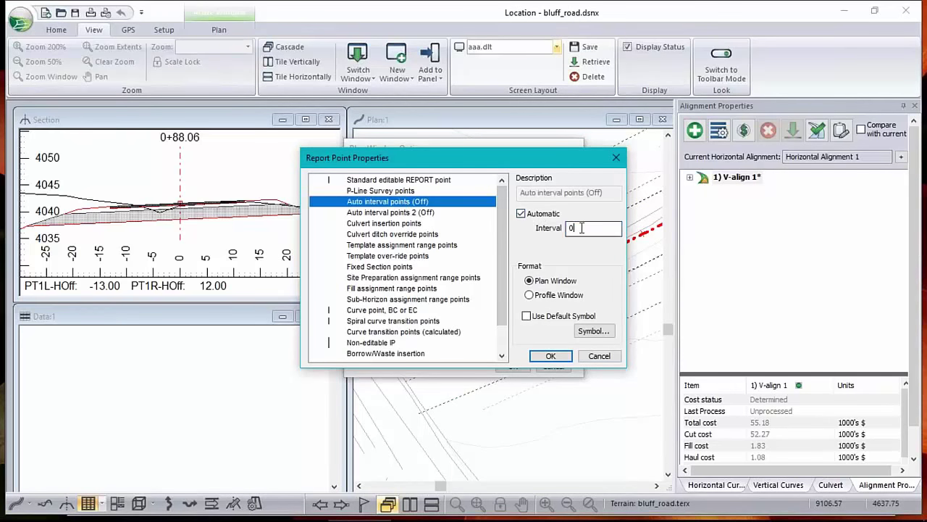
double_click(581, 229)
text(50)
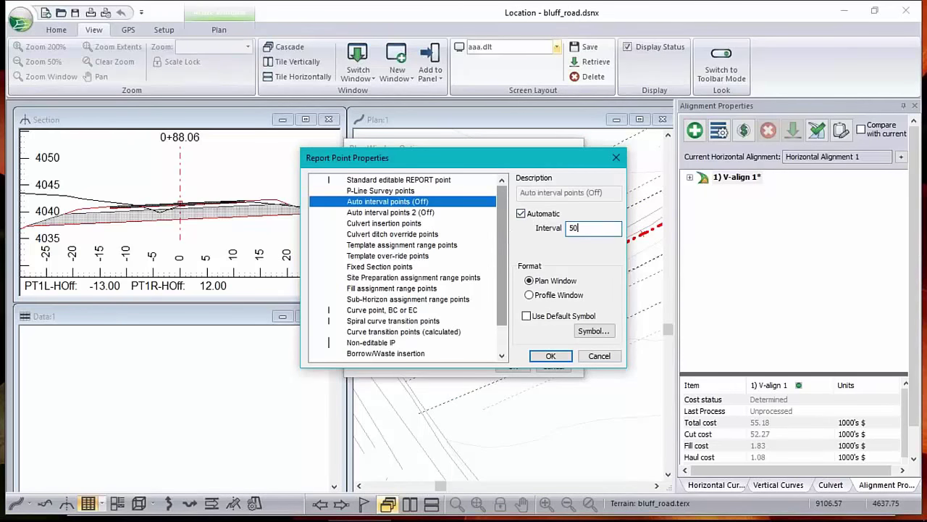
click(562, 358)
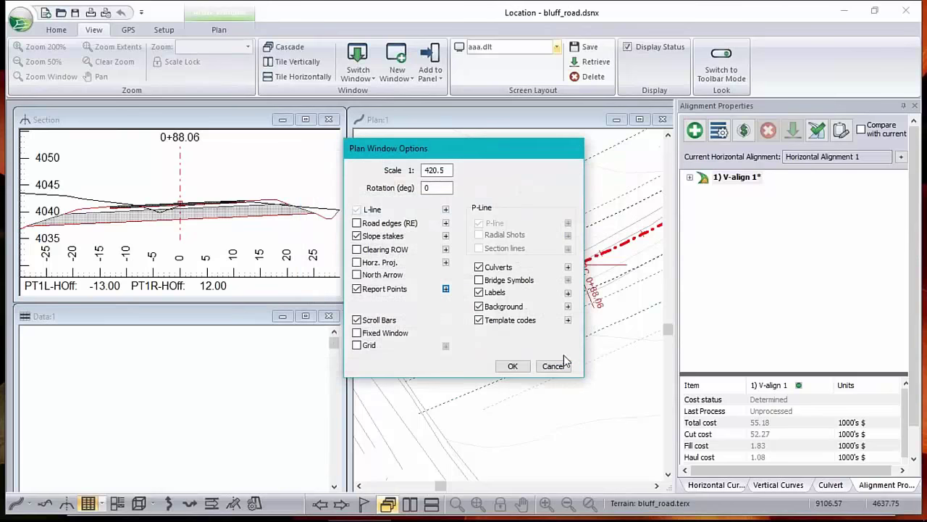
click(512, 366)
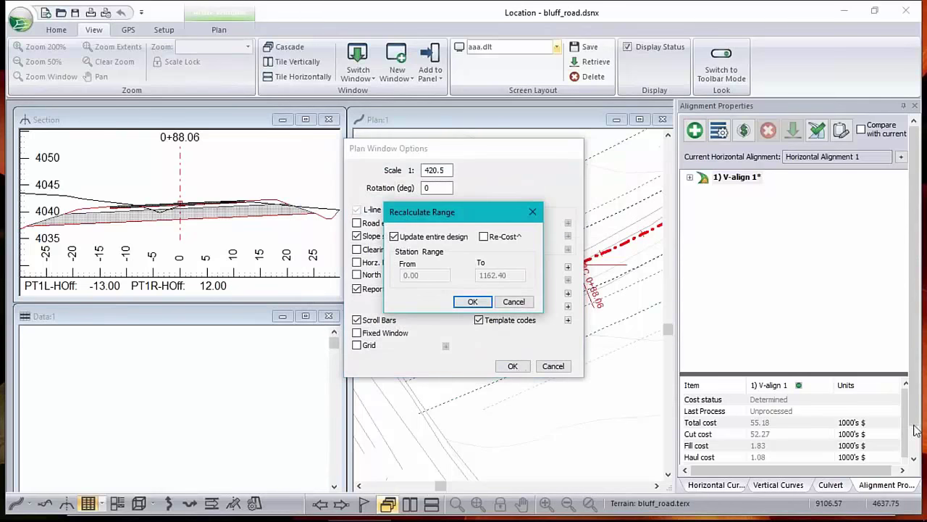
click(477, 303)
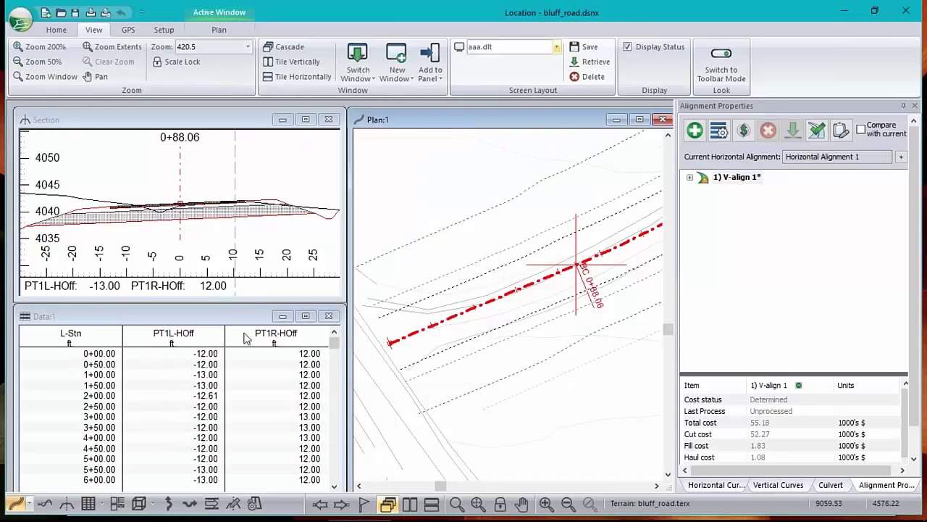
Step: Examine the road edges and centerline in the plan view around the start of the alignment, where it meets the existing road
mouse_move(461, 287)
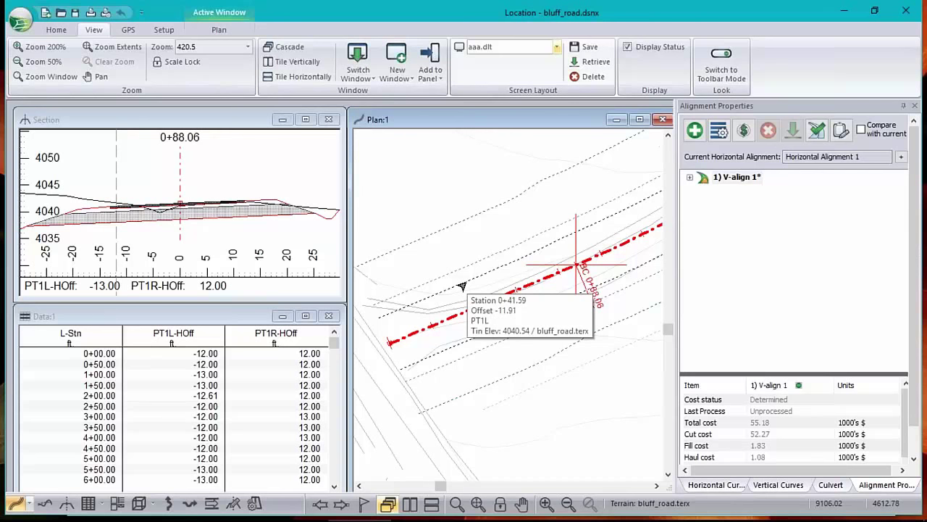
mouse_move(559, 240)
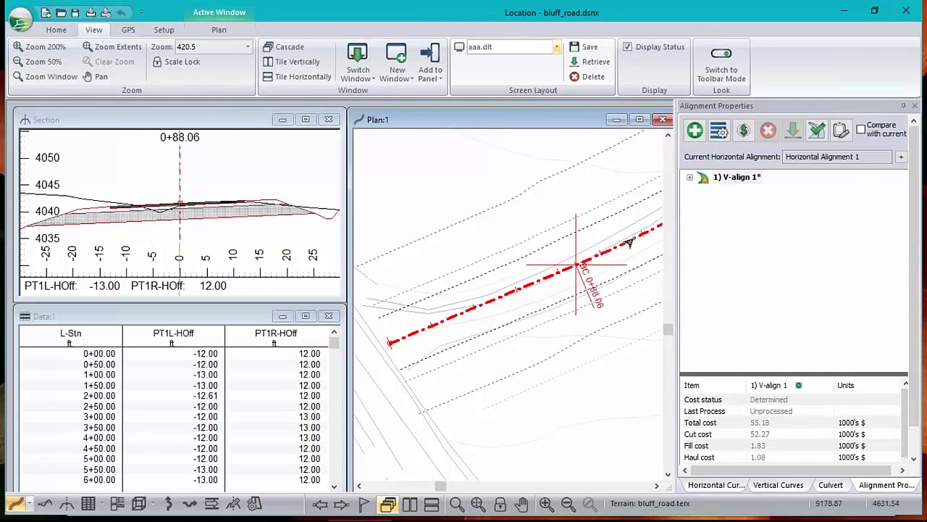
middle_drag(627, 242, 490, 298)
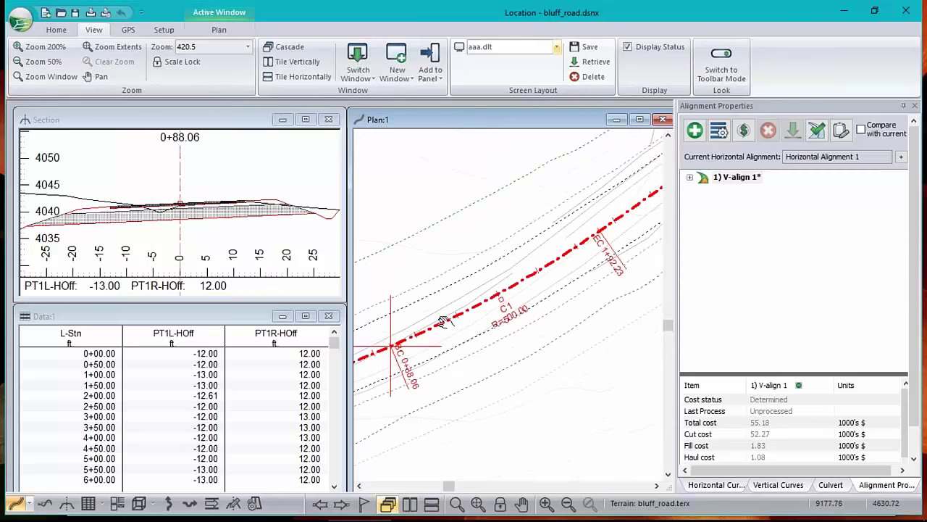
middle_drag(444, 322, 618, 237)
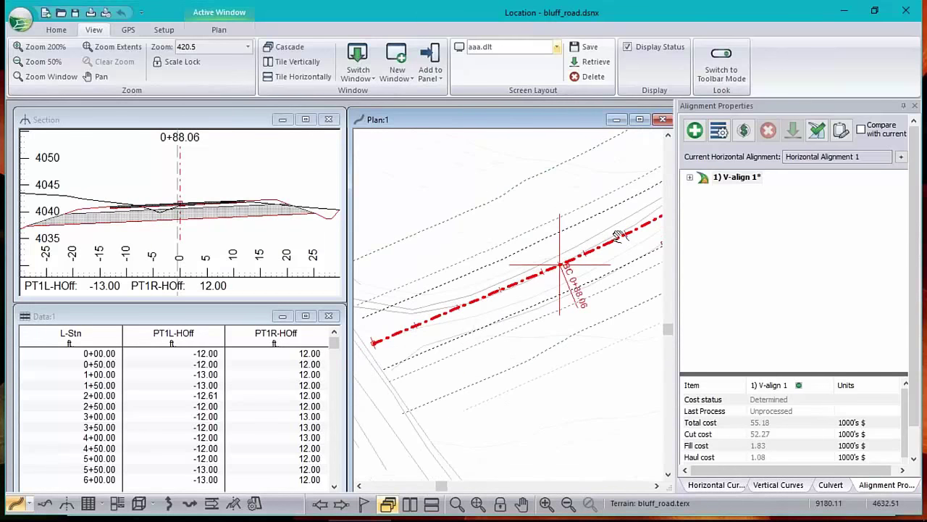
scroll(414, 325, up, 1)
middle_drag(413, 325, 511, 310)
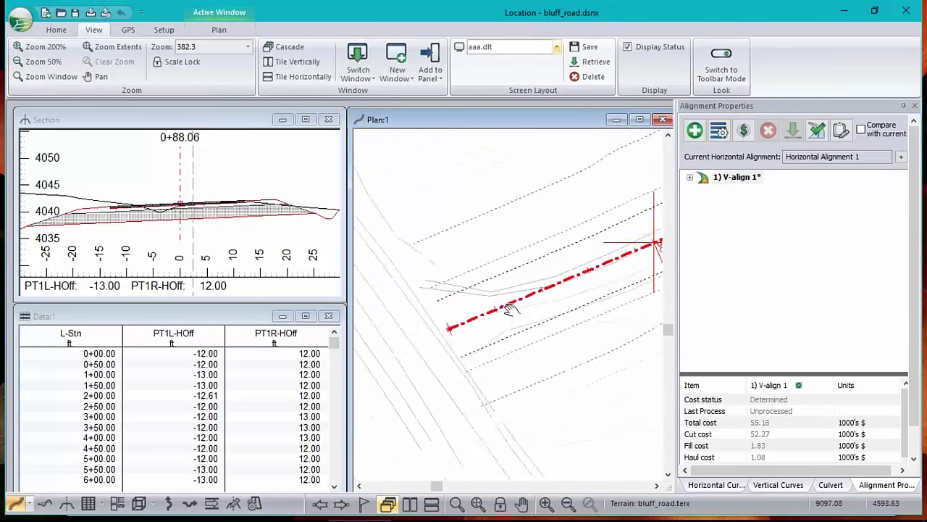
scroll(510, 309, up, 1)
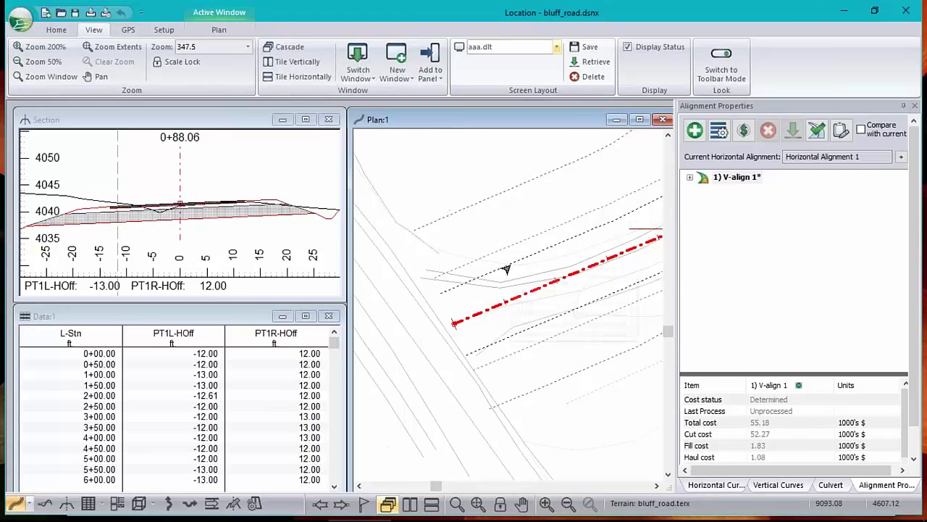
mouse_move(530, 331)
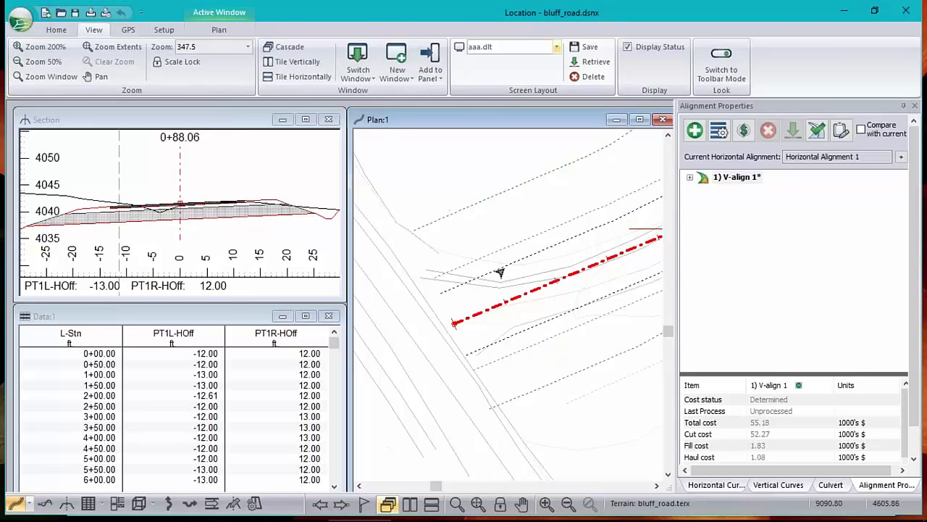
mouse_move(500, 272)
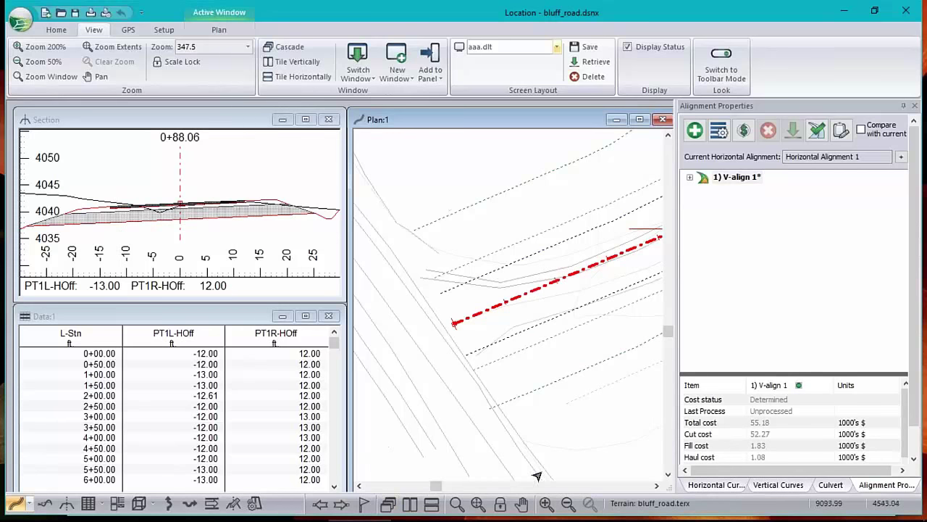
mouse_move(826, 518)
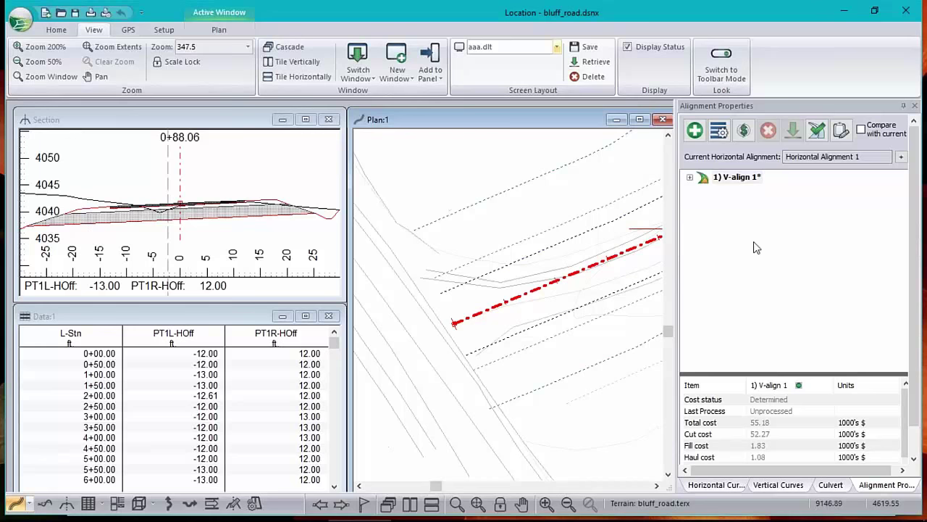
mouse_move(506, 302)
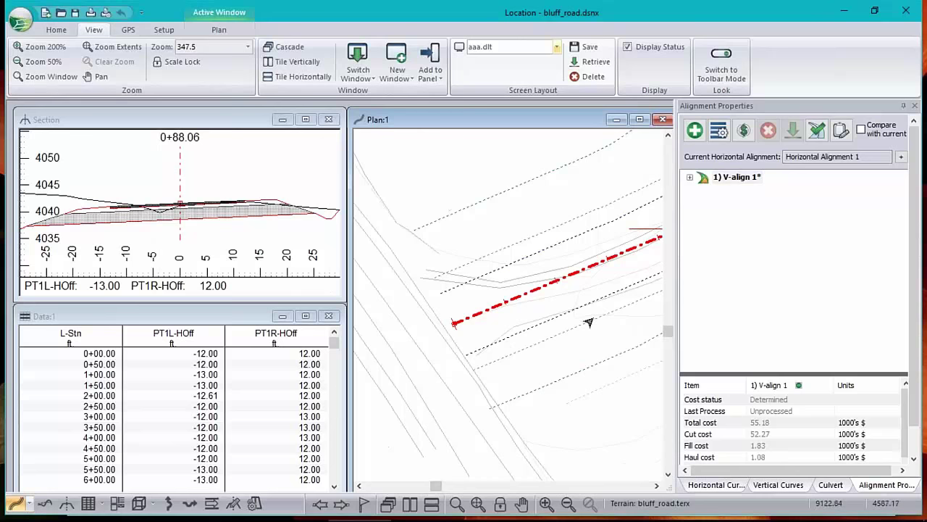
Step: Add a new horizontal alignment to the design and name it Fillet1
click(902, 158)
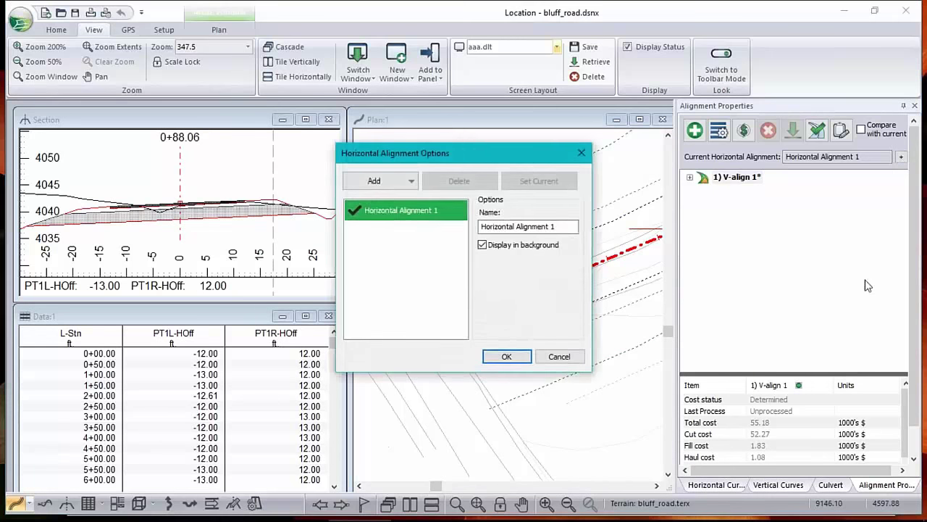
click(374, 186)
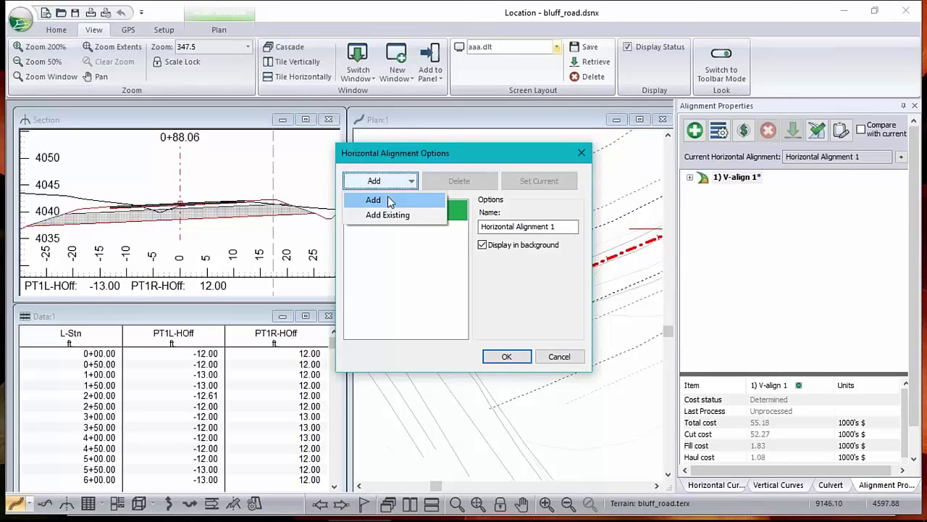
click(388, 199)
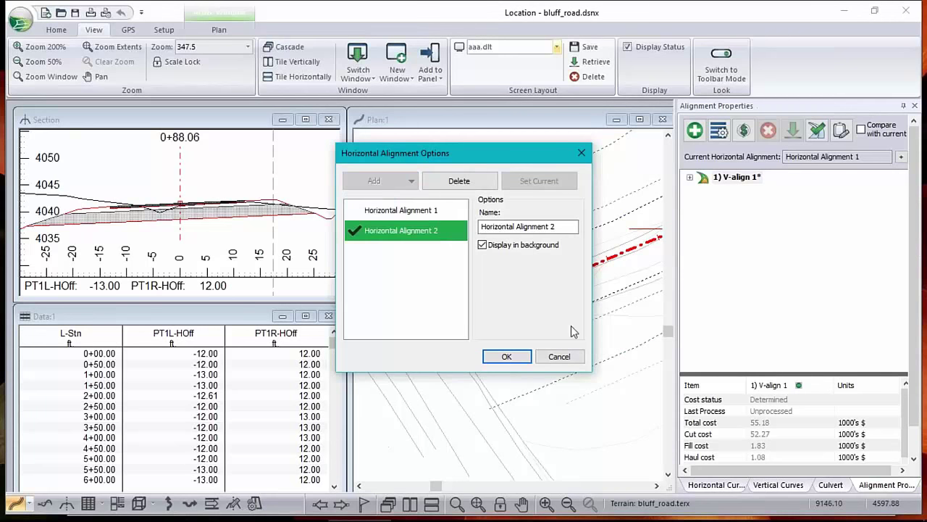
drag(576, 226, 365, 249)
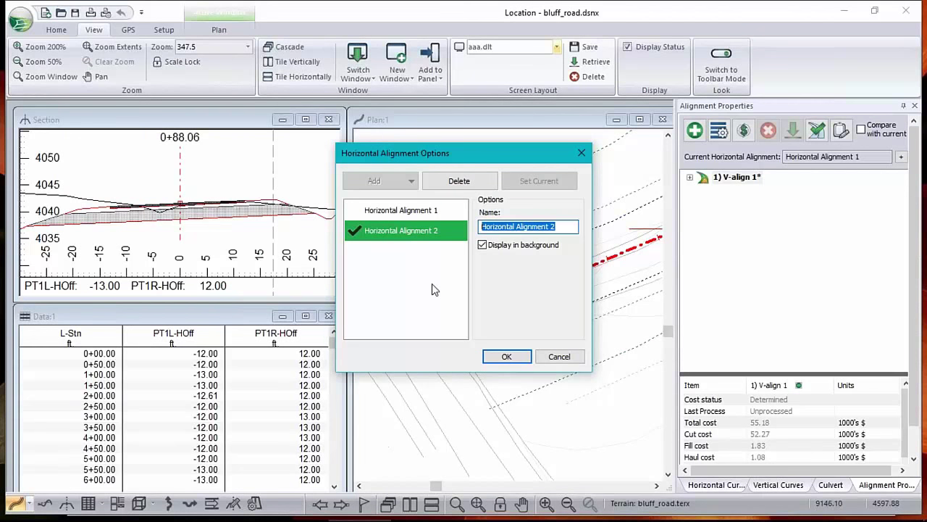
text(Fillet)
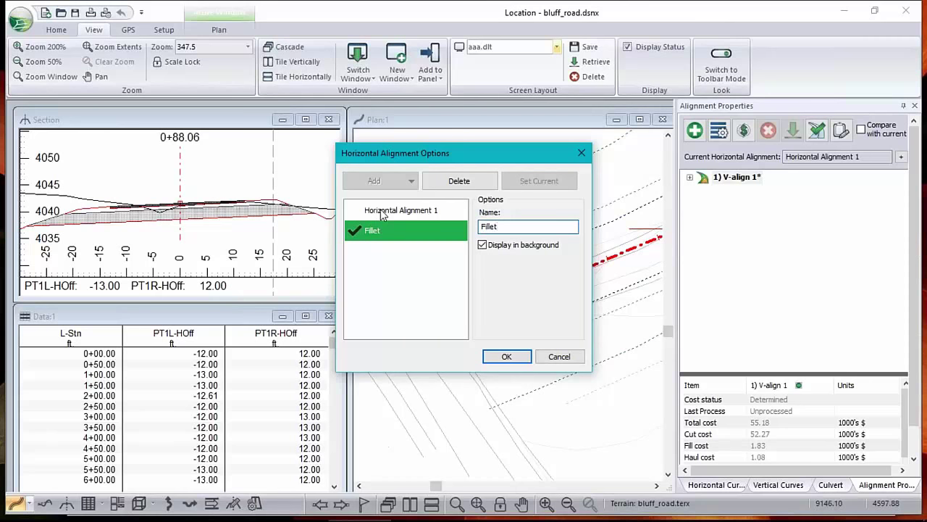
text(1)
click(508, 357)
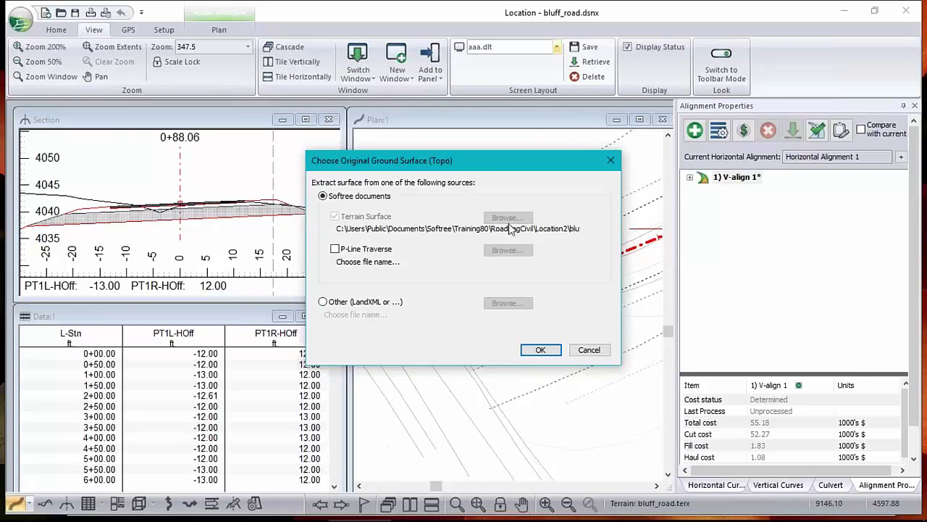
Step: Accept the existing terrain surface for Fillet 1, start its alignment at the center of terrain, and keep the standard template cross section
click(540, 351)
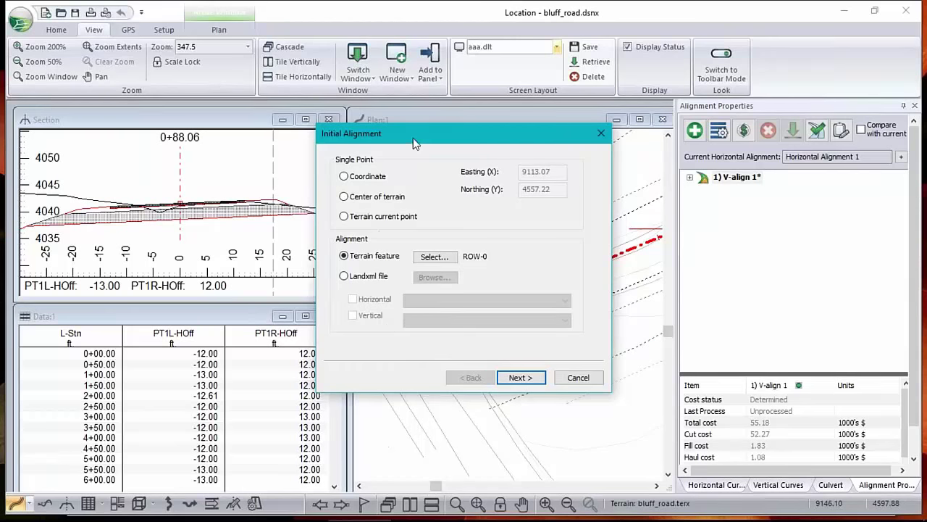
drag(413, 142, 272, 155)
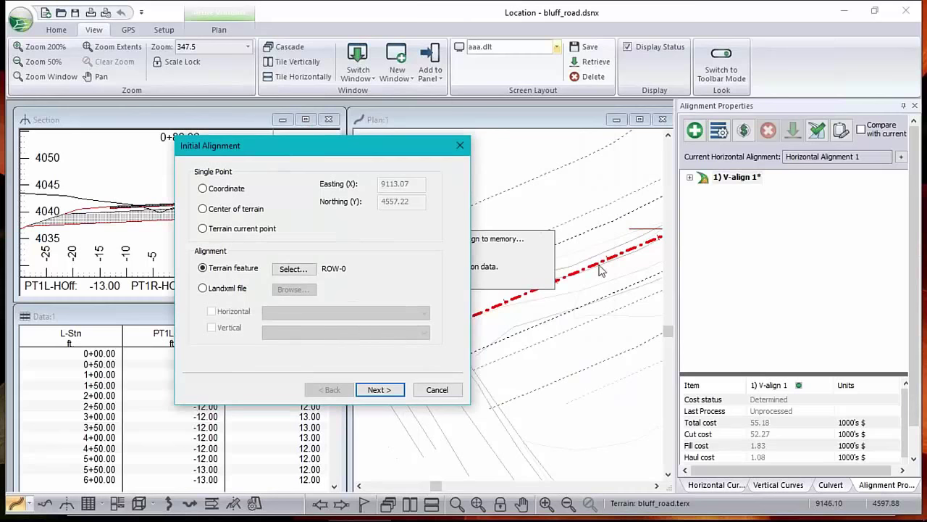
click(202, 210)
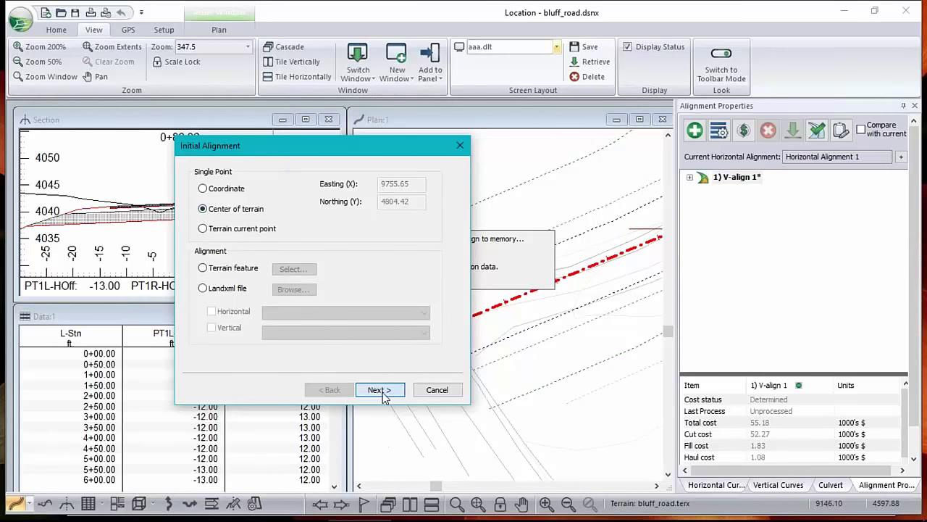
click(379, 389)
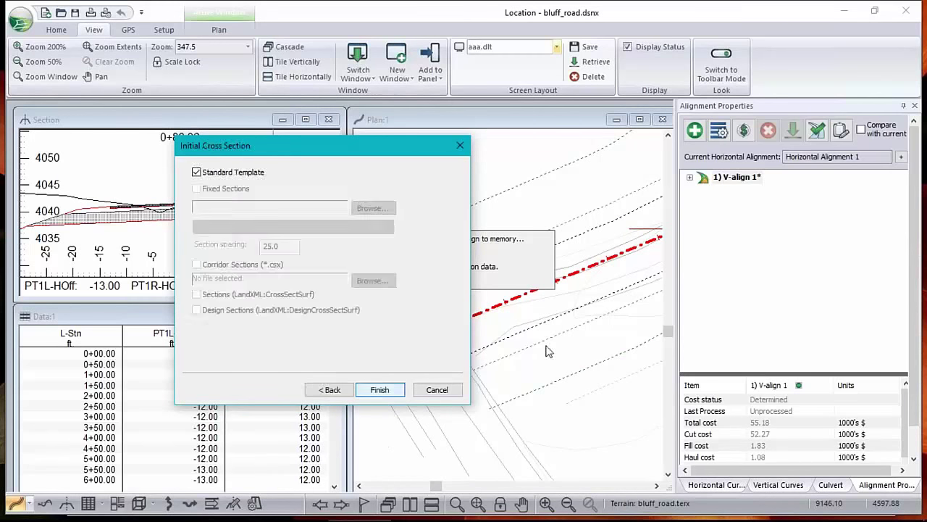
click(383, 391)
Step: With the Add/Edit IP tool, move Fillet 1's initial point onto the existing road's edge, north of the intersection with the main alignment
scroll(529, 251, down, 3)
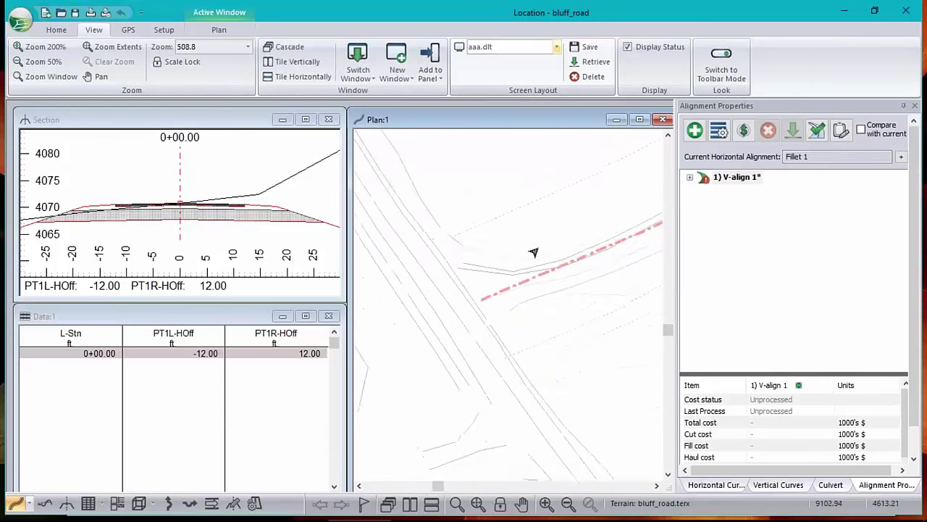
scroll(554, 239, down, 3)
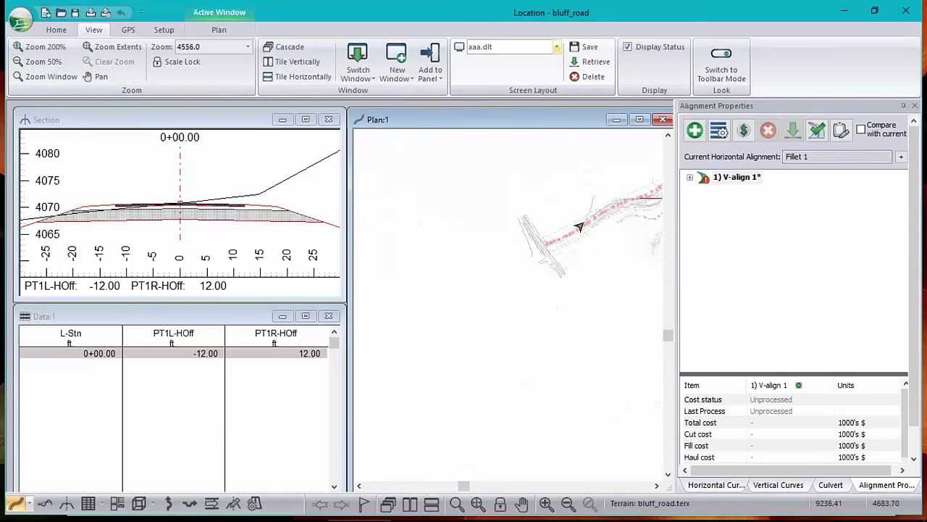
middle_drag(582, 227, 497, 295)
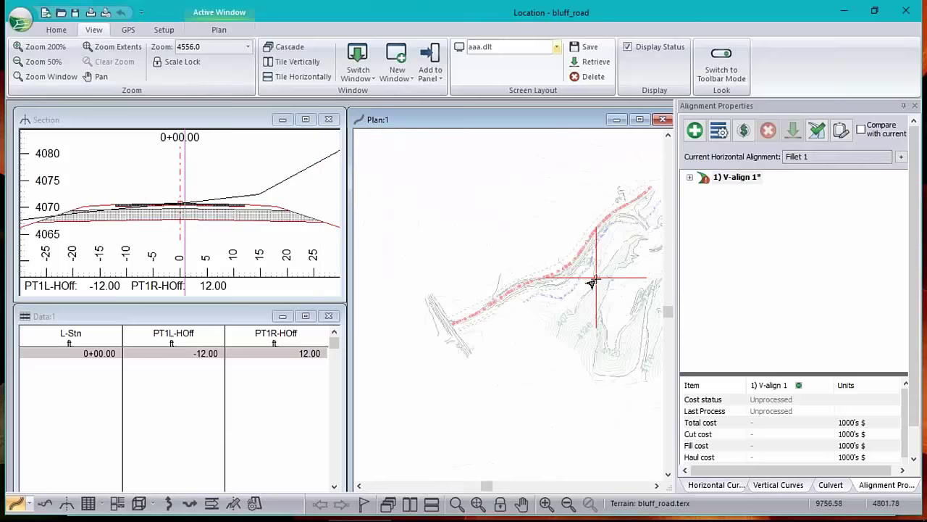
right_click(607, 245)
click(688, 268)
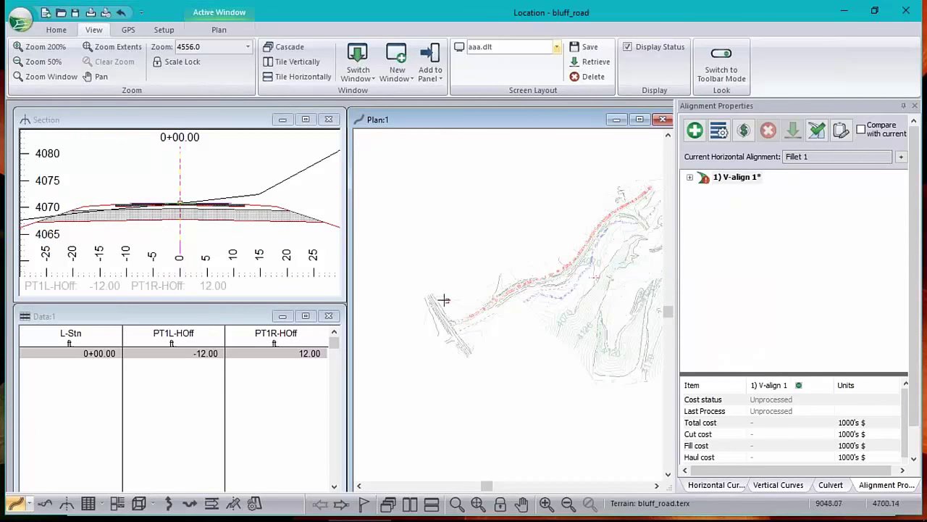
scroll(437, 306, up, 3)
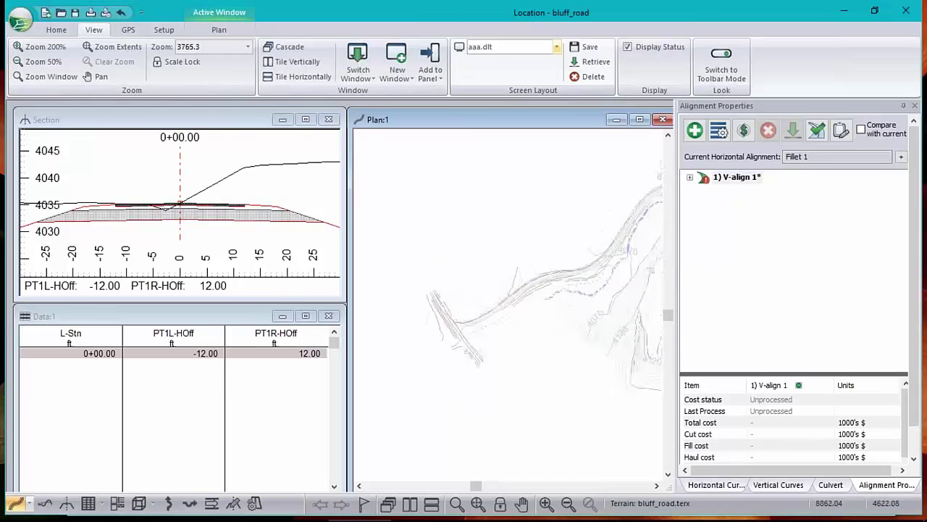
scroll(421, 268, up, 2)
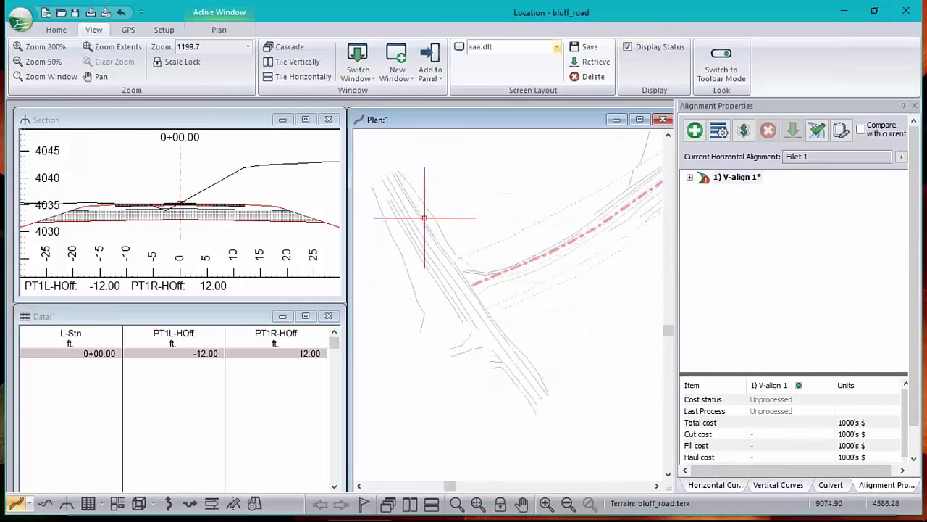
scroll(435, 217, up, 1)
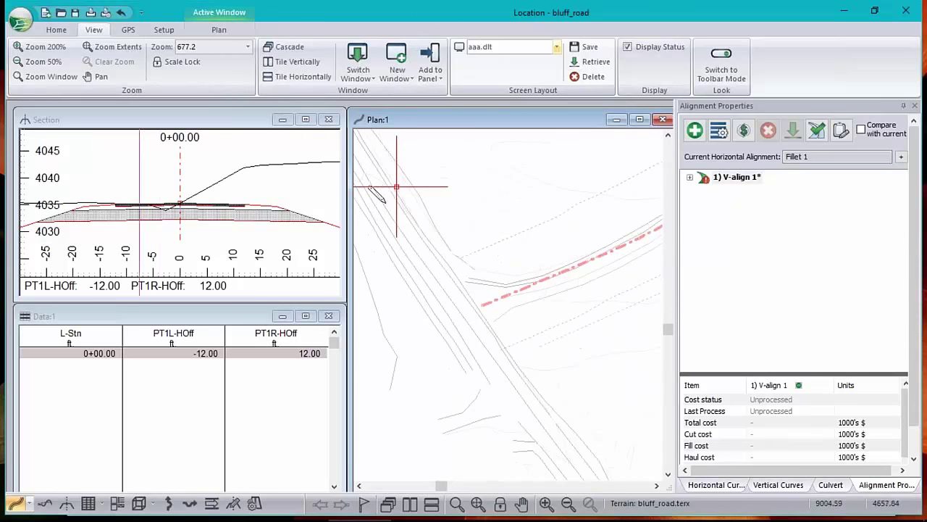
middle_drag(383, 193, 464, 225)
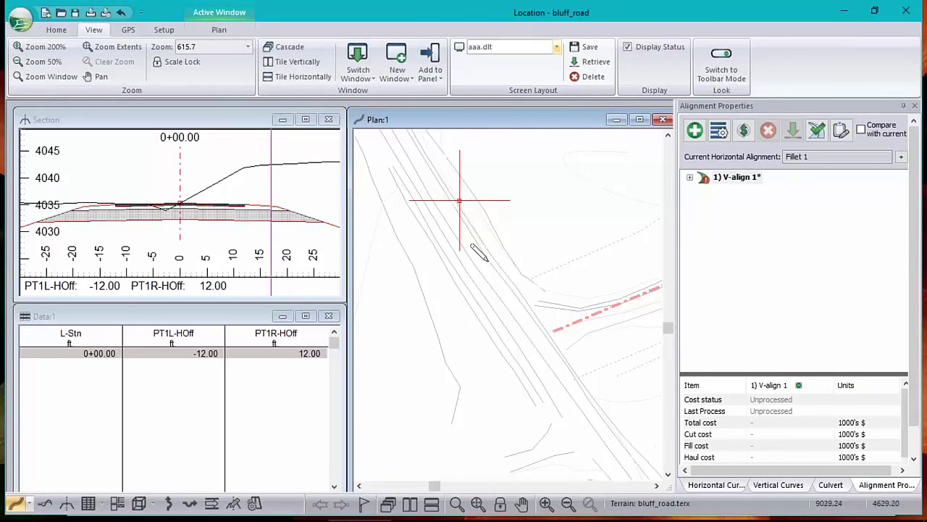
mouse_move(473, 243)
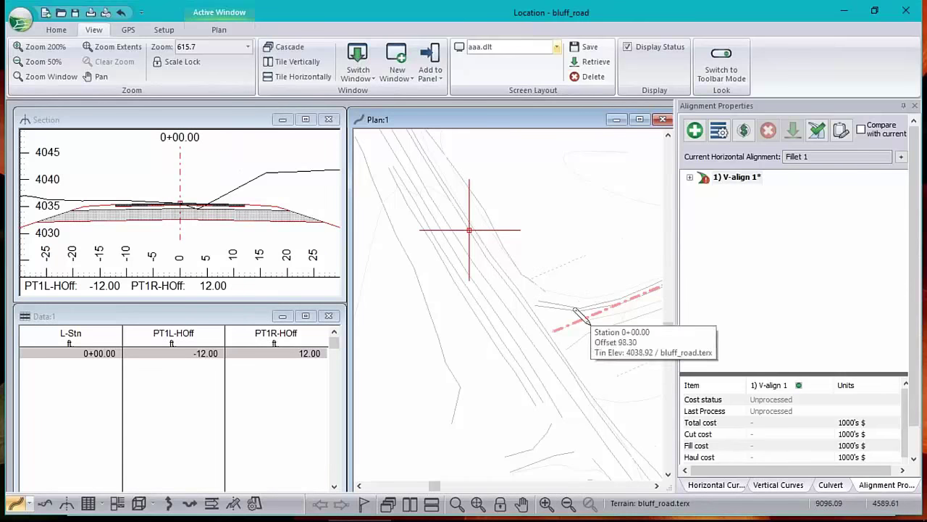
Step: Add two IPs to Fillet 1, one at the intersection corner and one alongside the main road just north of its centerline
middle_drag(575, 318, 465, 304)
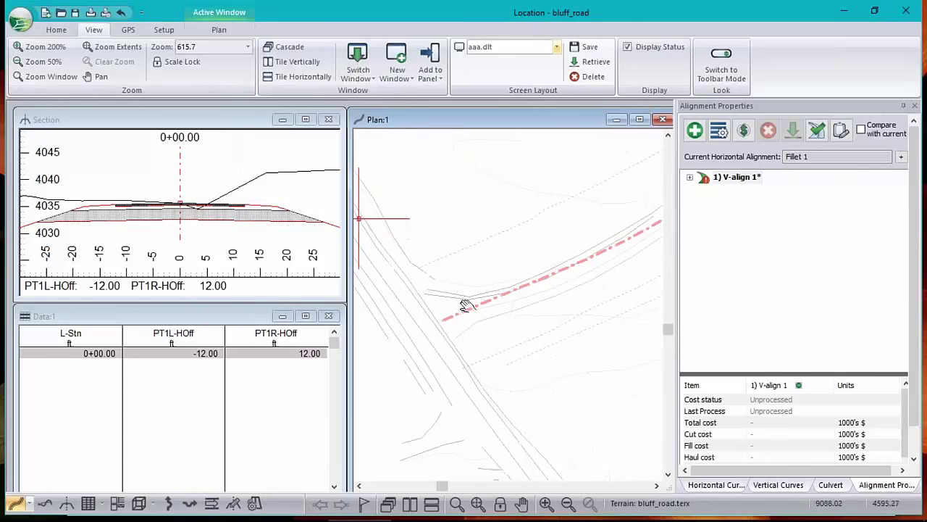
click(425, 304)
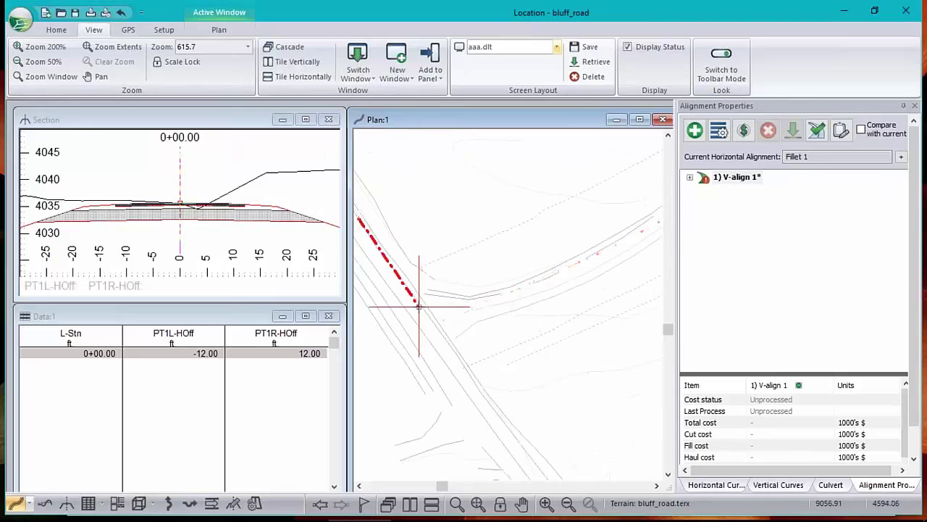
click(547, 255)
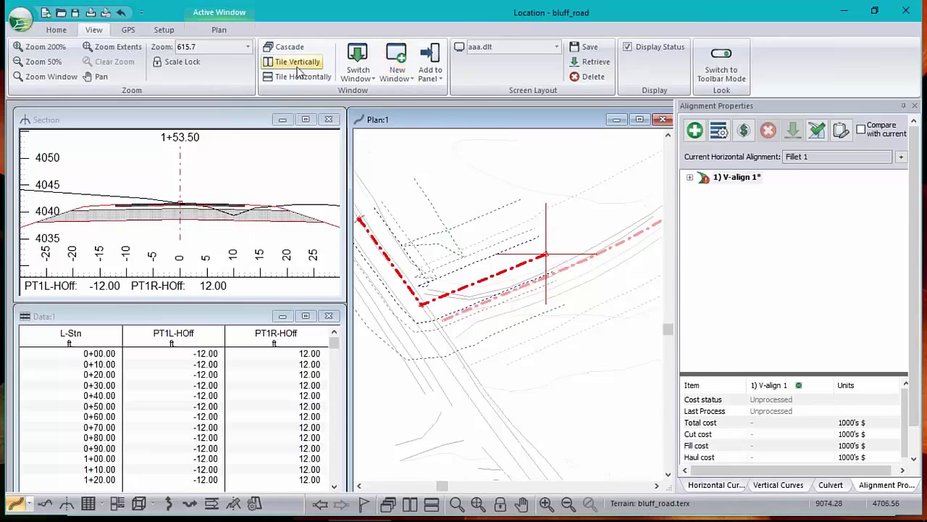
Step: Assign the BR Bridge (no cut/fill) template to both sides over the entire Fillet 1 alignment, replacing the default template
click(61, 31)
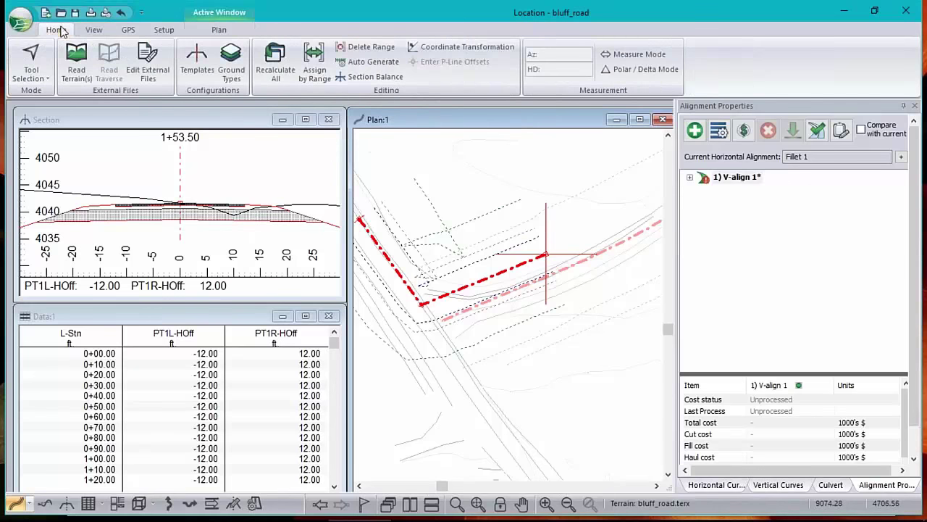
click(314, 59)
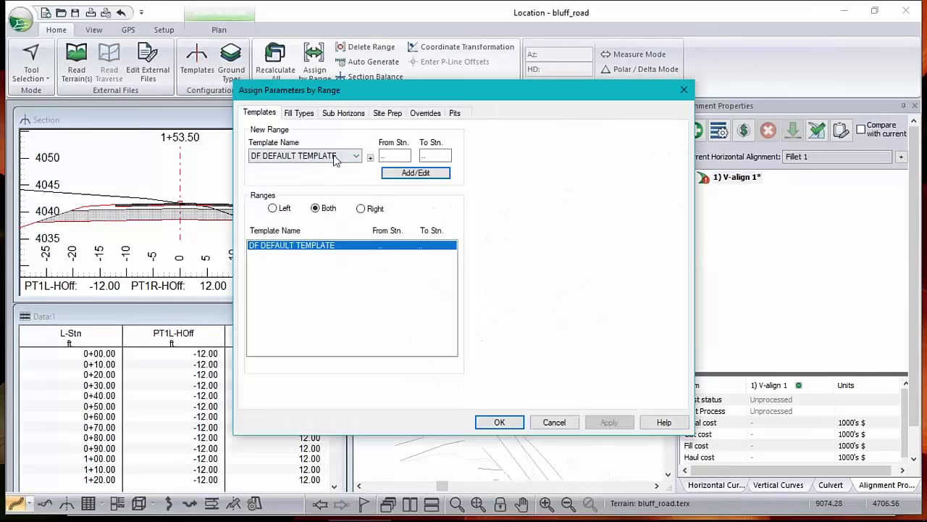
click(334, 158)
click(286, 168)
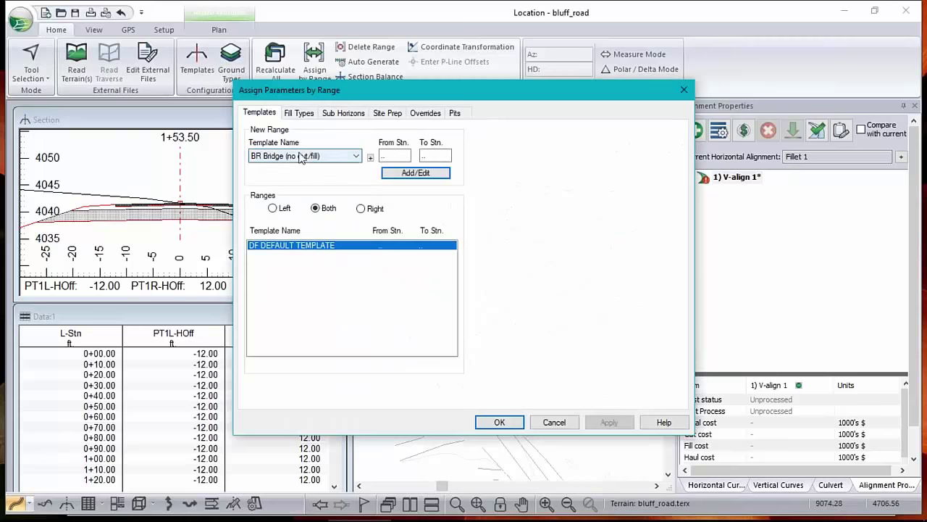
click(416, 173)
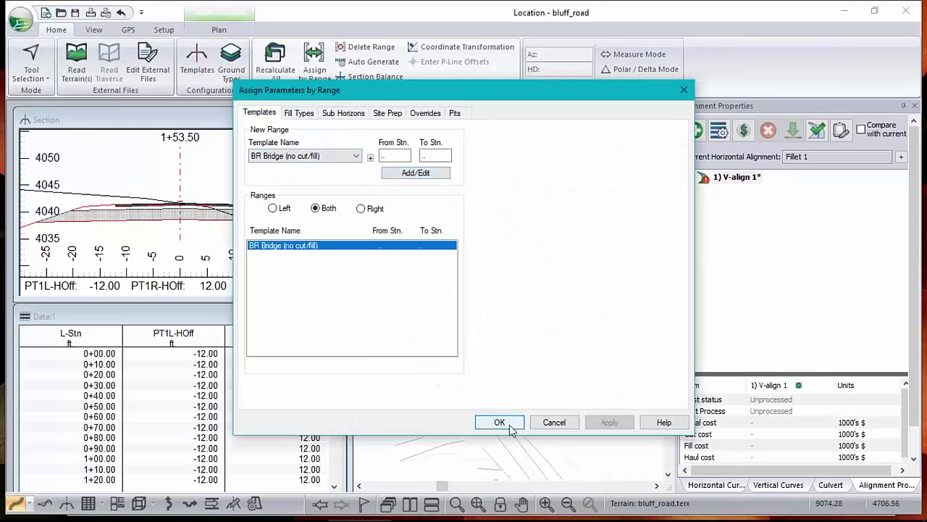
click(500, 423)
click(471, 302)
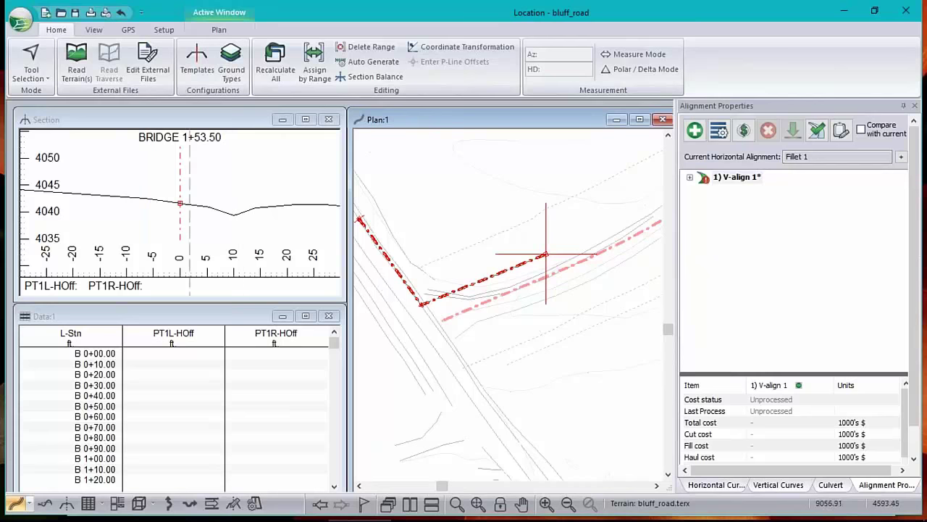
Step: Apply a circular horizontal curve with a radius of 32 at Fillet 1's middle IP
click(717, 485)
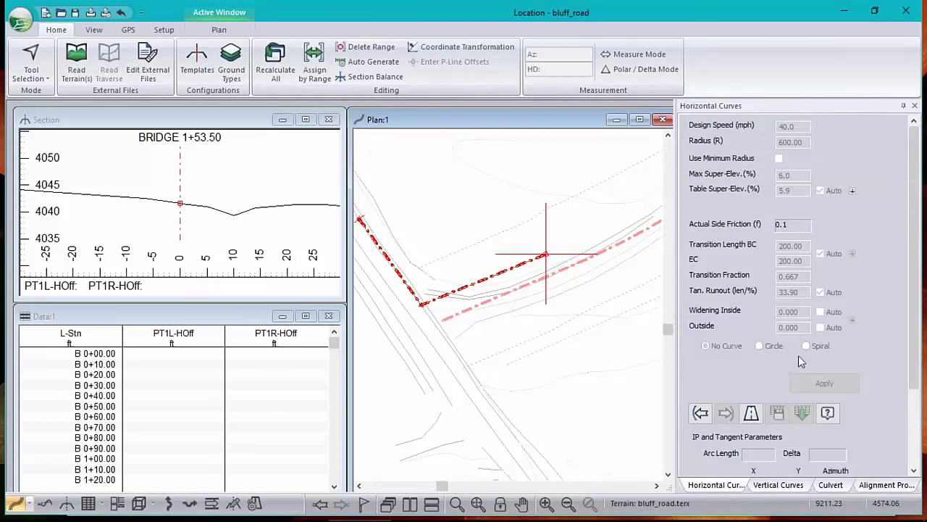
click(701, 412)
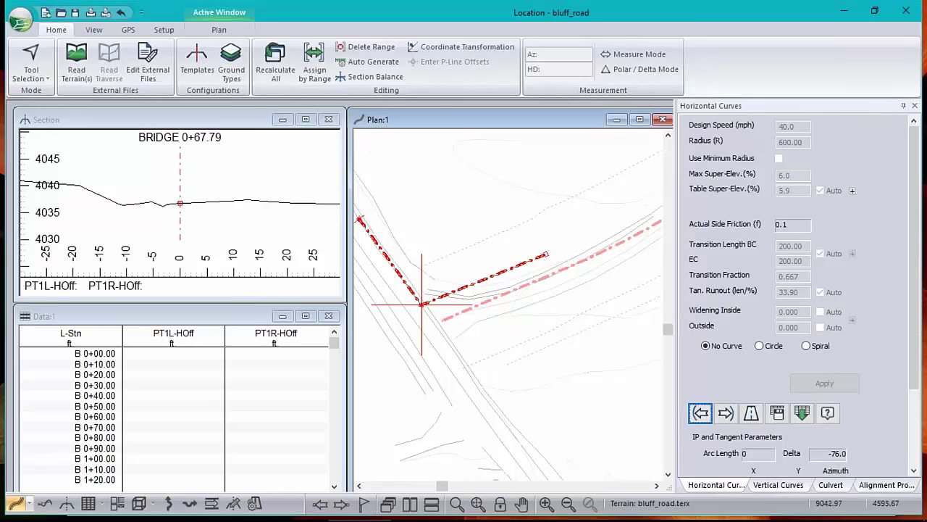
click(773, 346)
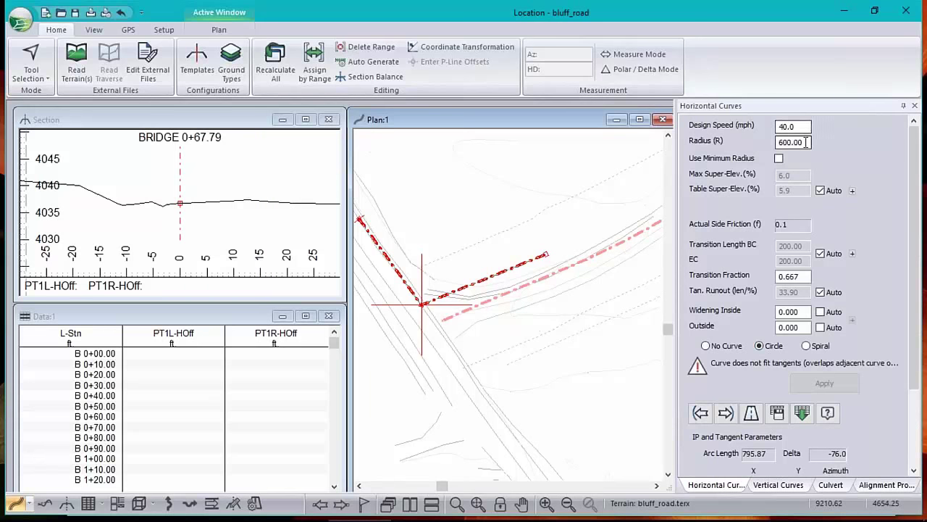
double_click(807, 142)
text(32)
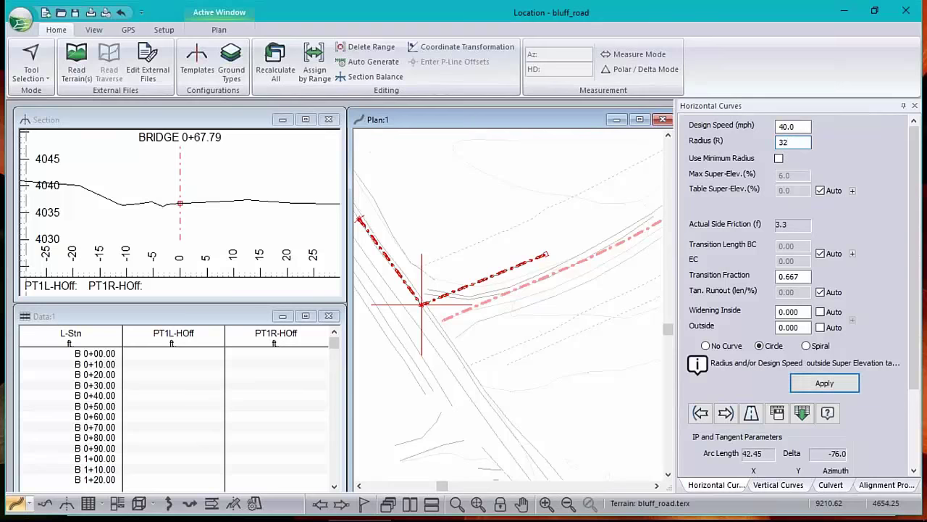
click(824, 382)
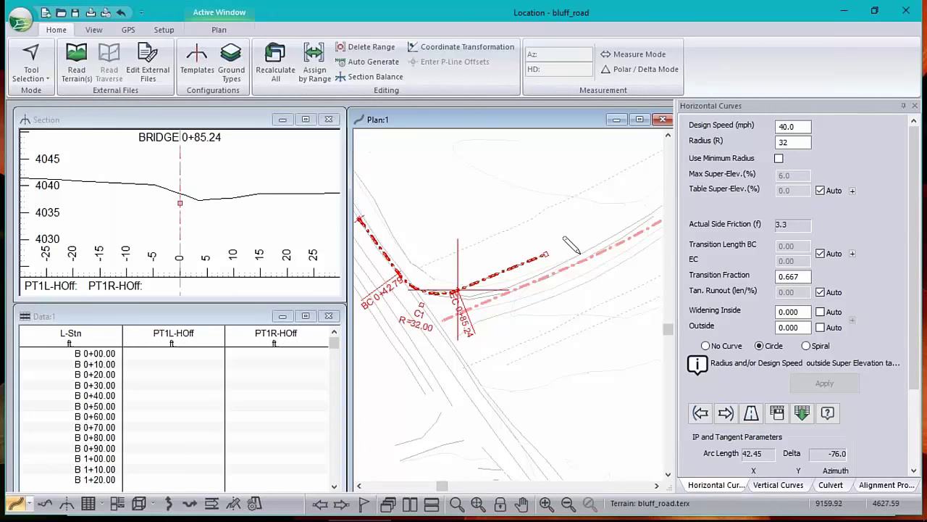
Step: Switch the current horizontal alignment in the plan view from Fillet 1 back to the main road alignment
mouse_move(580, 252)
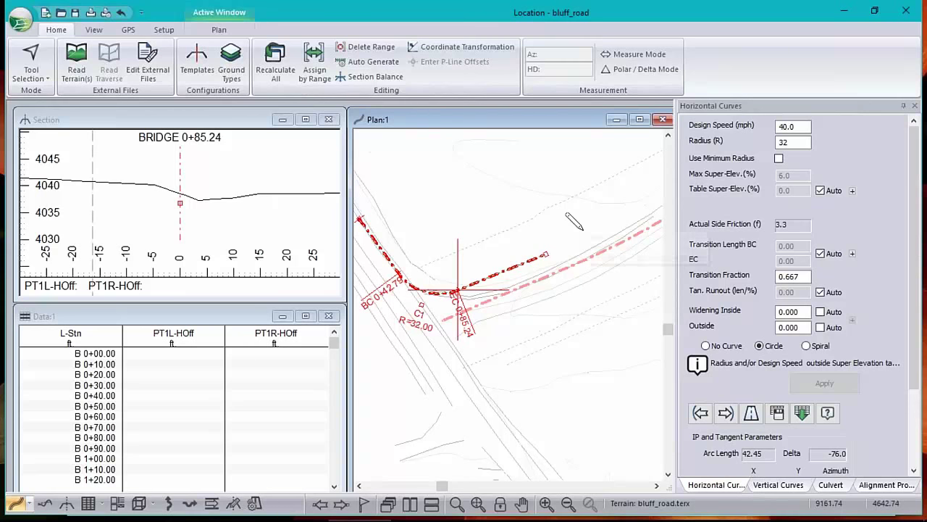
right_click(432, 372)
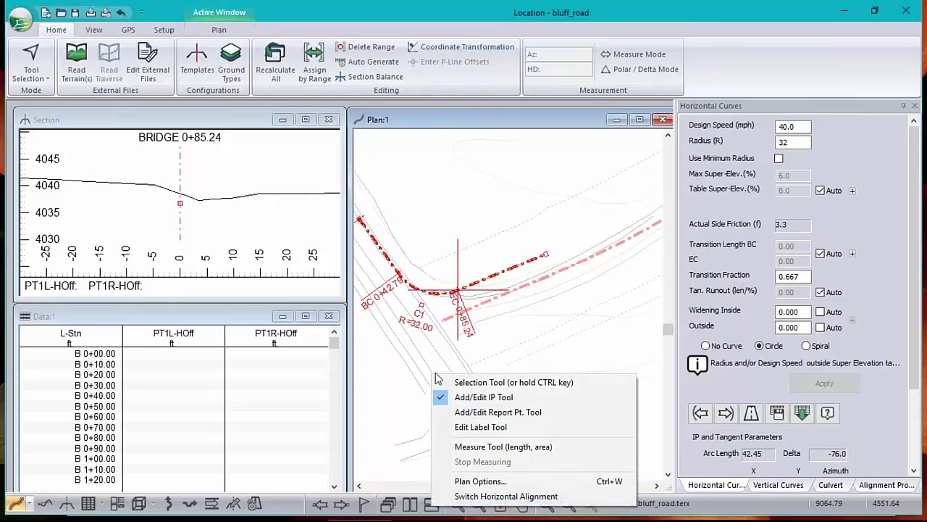
click(478, 496)
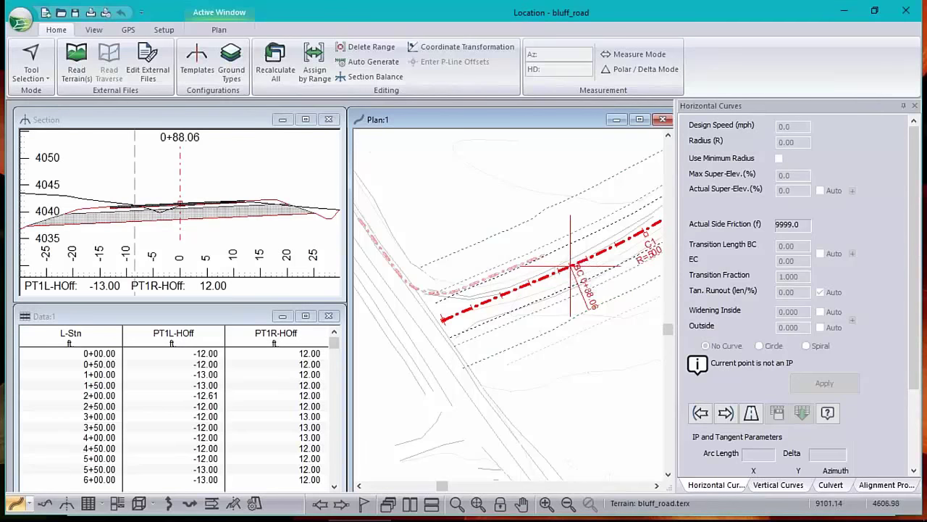
Step: Add the pt_codes.terx terrain file to the plan window's background display files, alongside bluff_road.terx
scroll(474, 274, up, 2)
scroll(475, 274, up, 1)
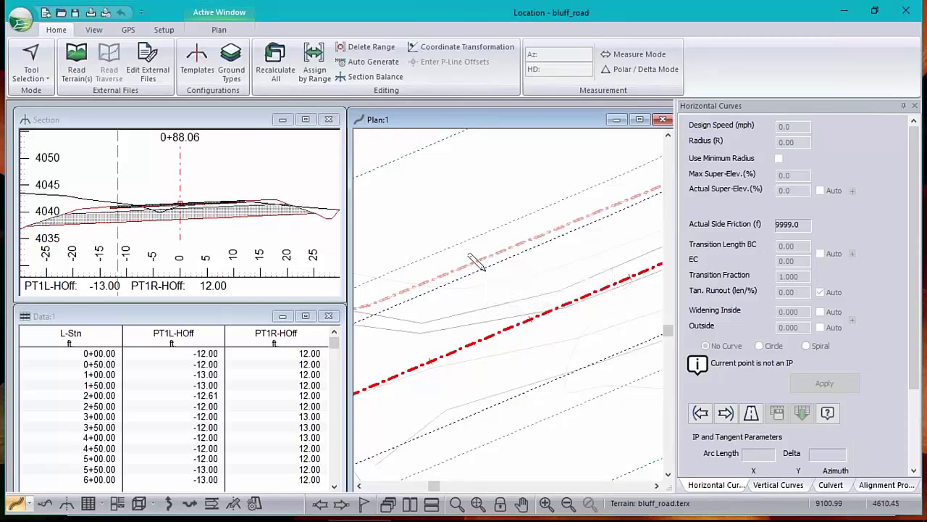
right_click(480, 284)
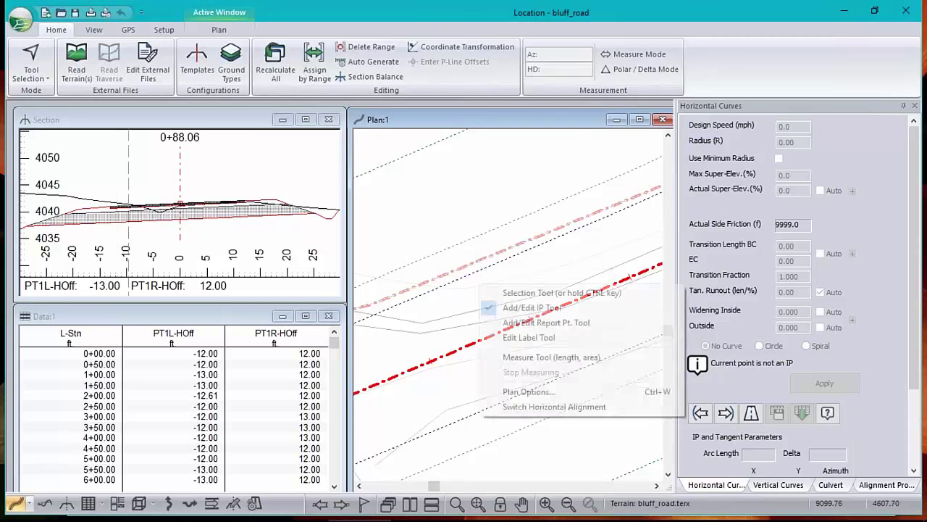
click(537, 393)
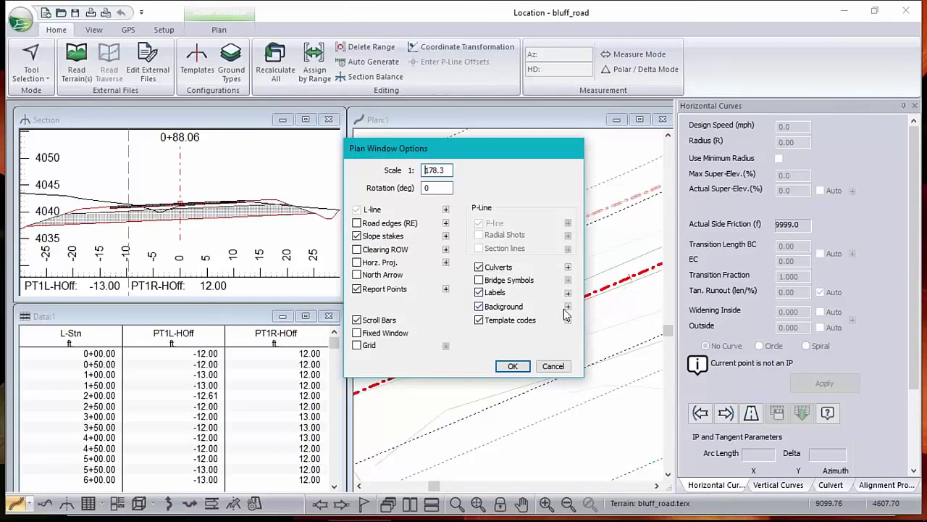
click(568, 307)
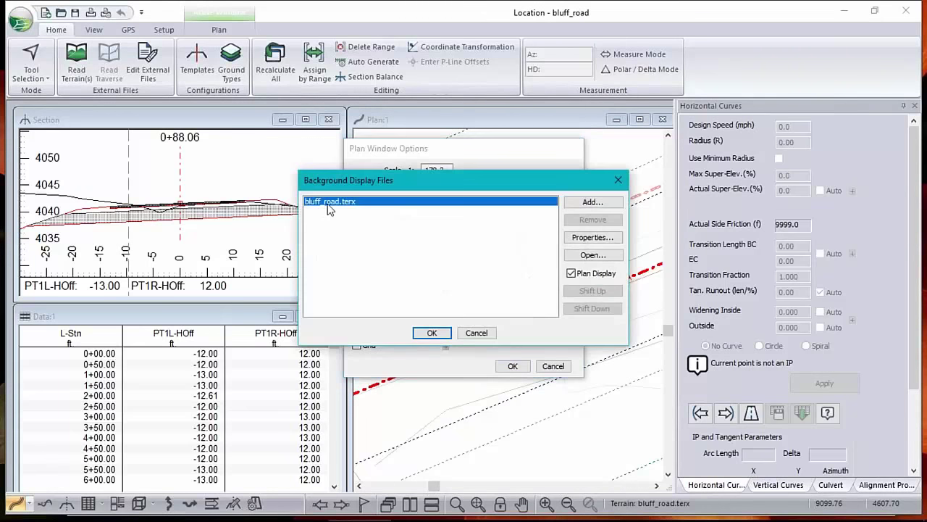
click(581, 199)
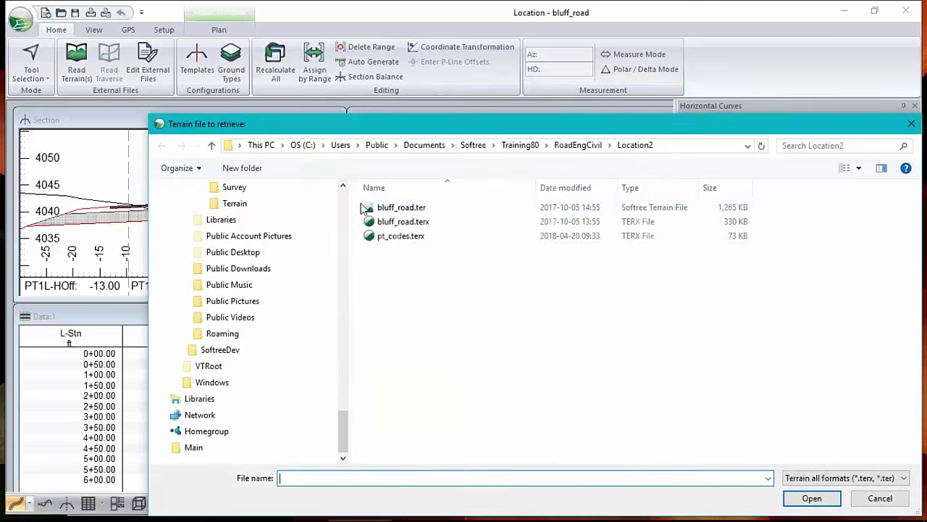
click(391, 238)
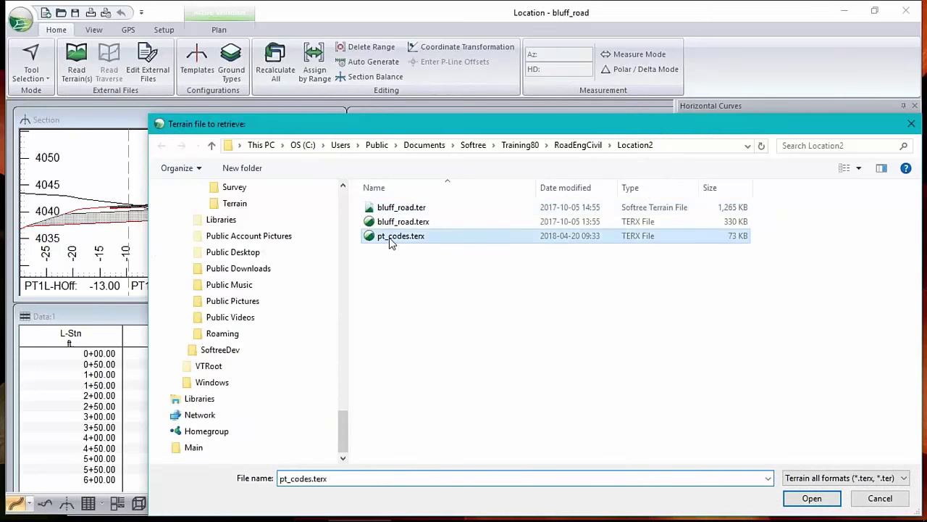
click(811, 497)
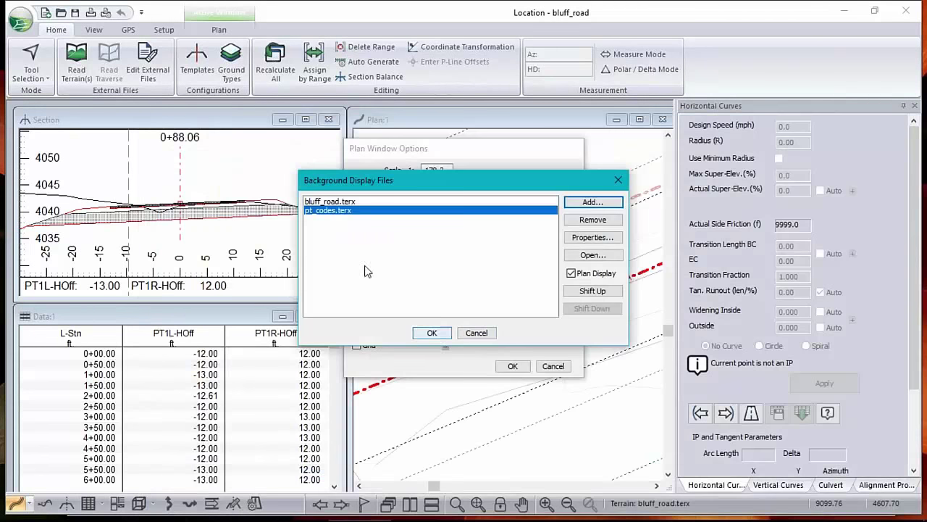
click(439, 333)
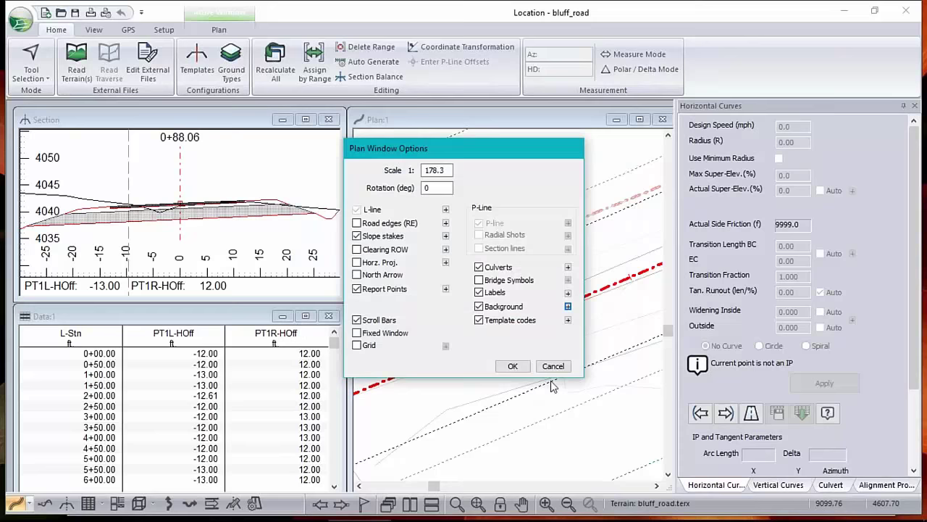
click(513, 366)
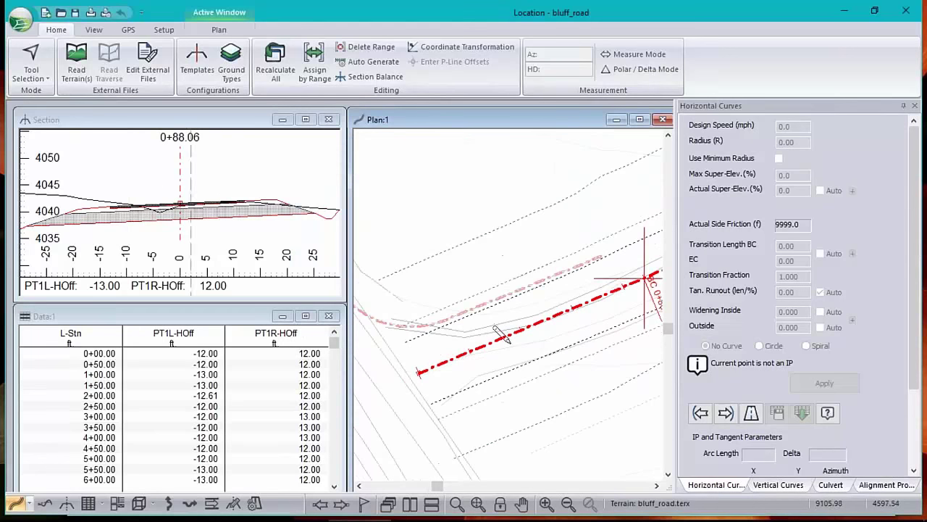
Step: Try to save the design as a Softree-Terrain (*.terx) file, overwriting the existing pt_codes.terx
click(26, 24)
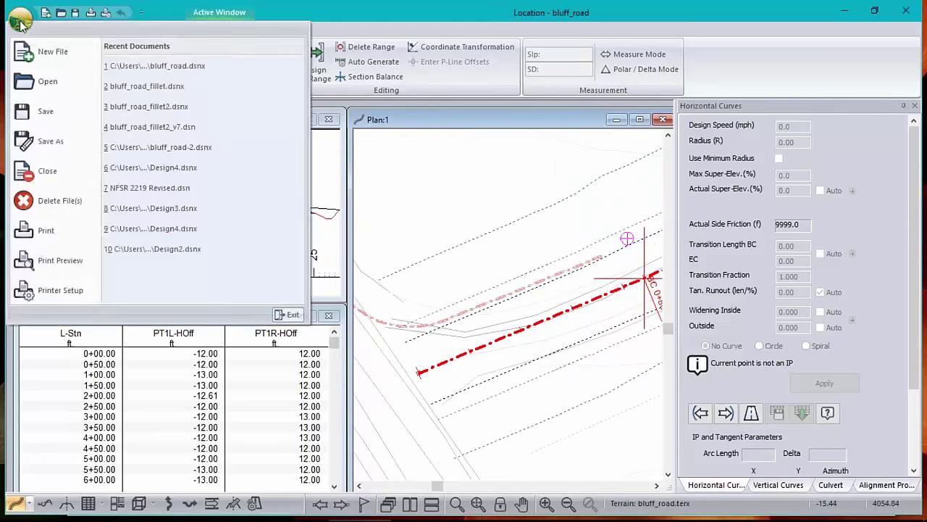
click(43, 140)
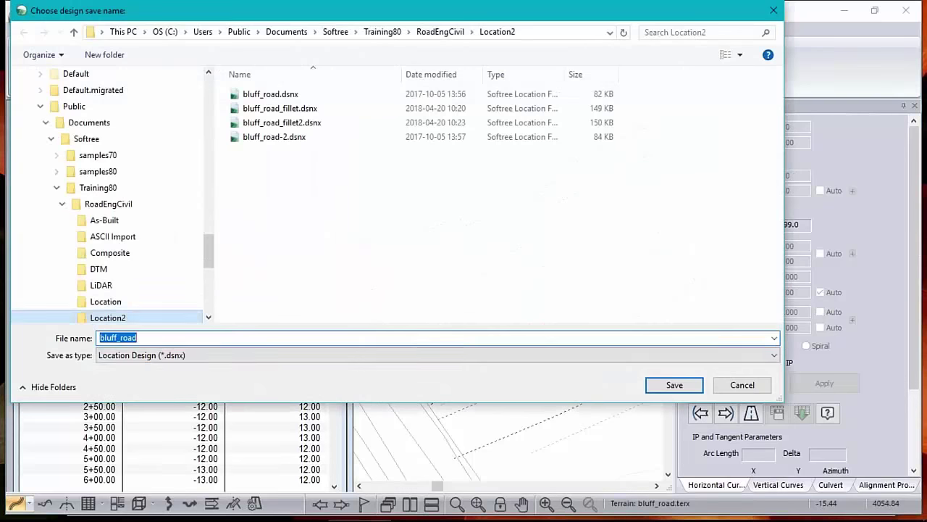
click(133, 356)
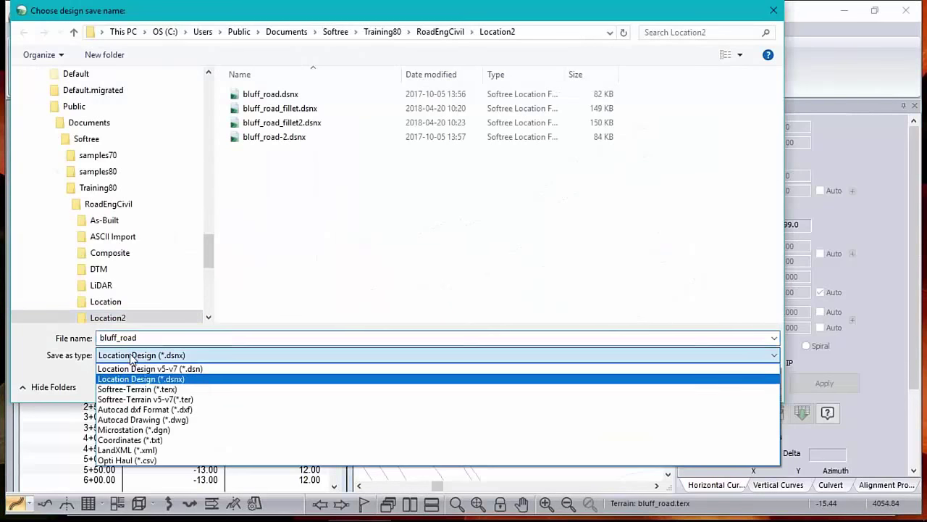
click(138, 390)
click(264, 111)
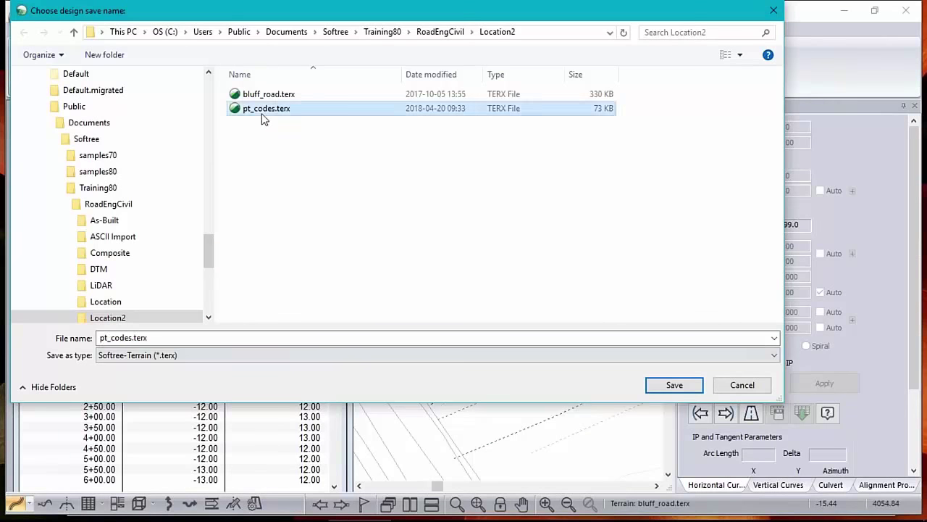
click(695, 383)
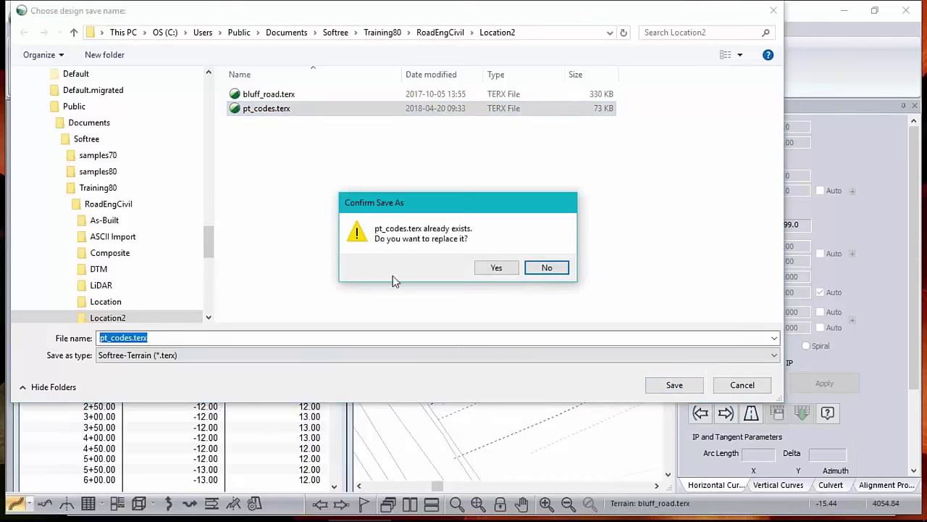
click(496, 267)
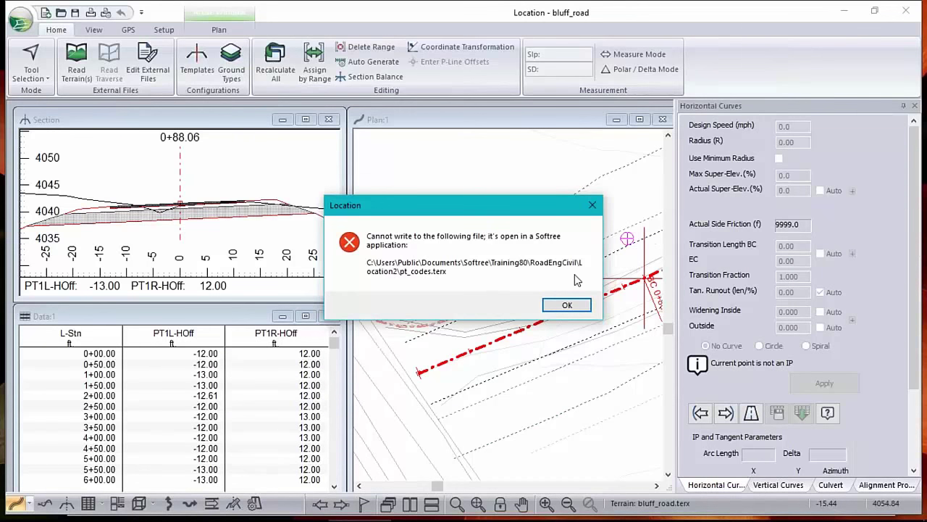
click(569, 304)
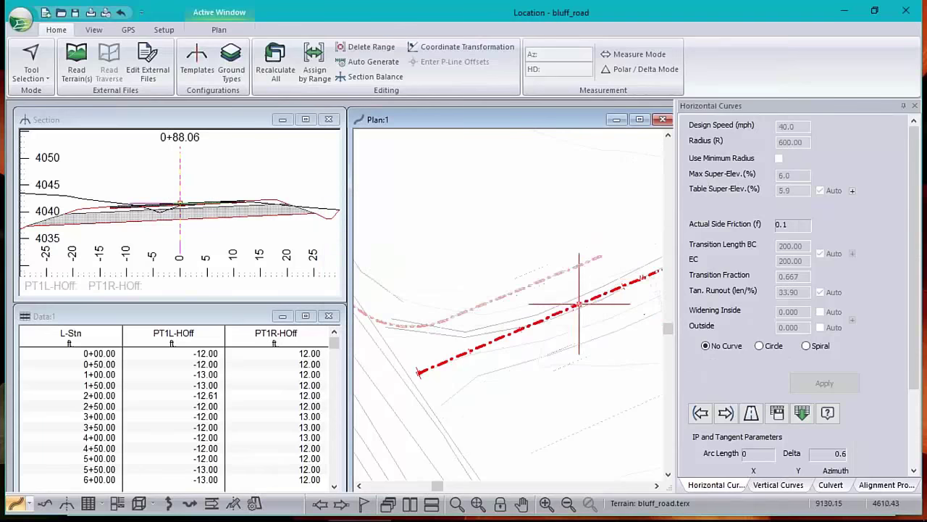
click(563, 297)
click(563, 296)
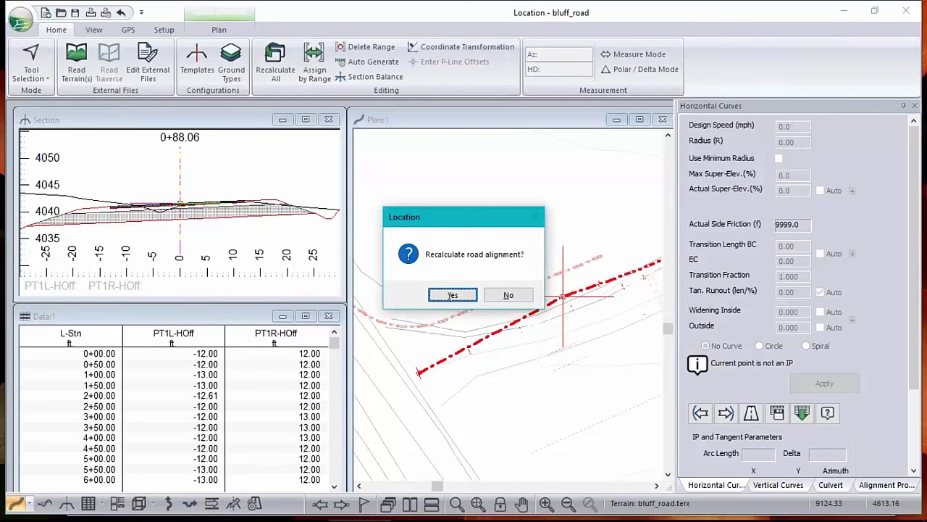
click(508, 297)
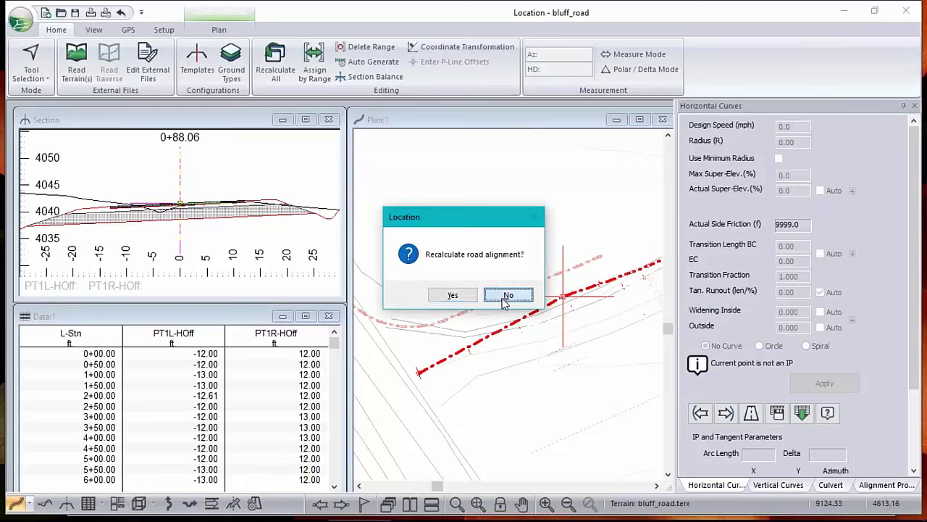
Step: Save the design under the file name tes as a Softree-Terrain (*.terx) file to bring up the terrain export options
click(20, 20)
click(49, 151)
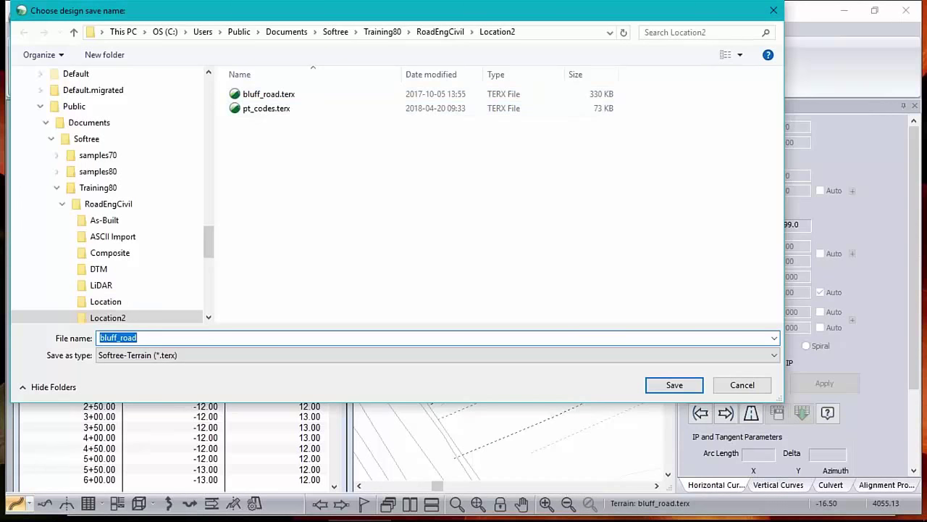
text(tes)
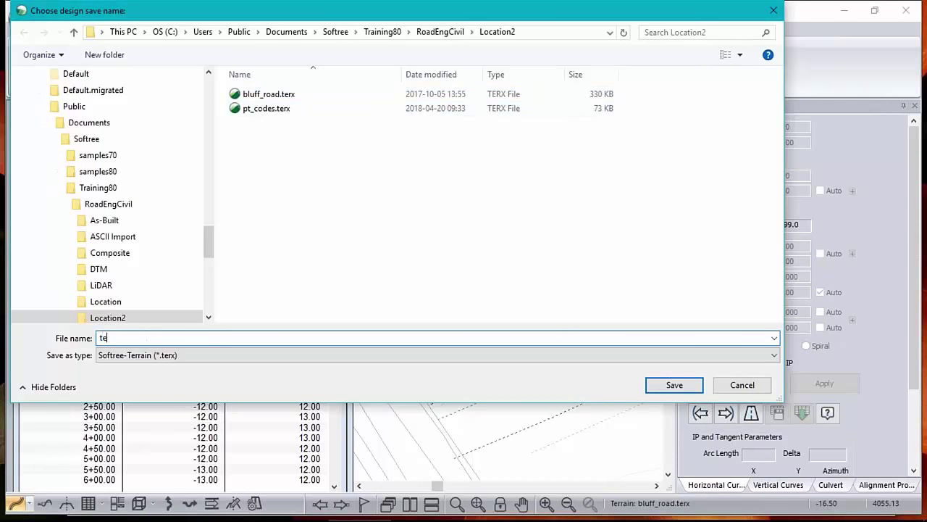
click(675, 385)
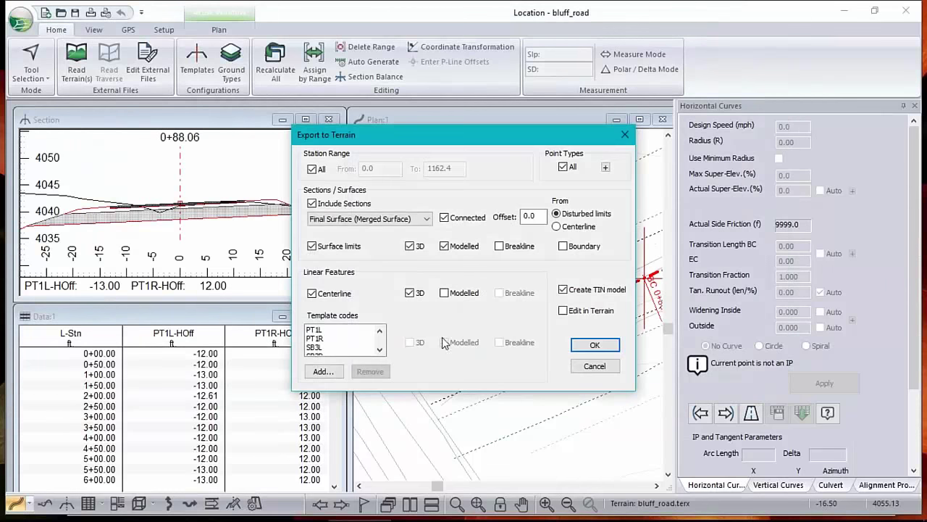
Step: Exclude the centerline and turn off the all-stations range in the terrain export, check the PT1L and PT1R template codes, and run it
click(324, 330)
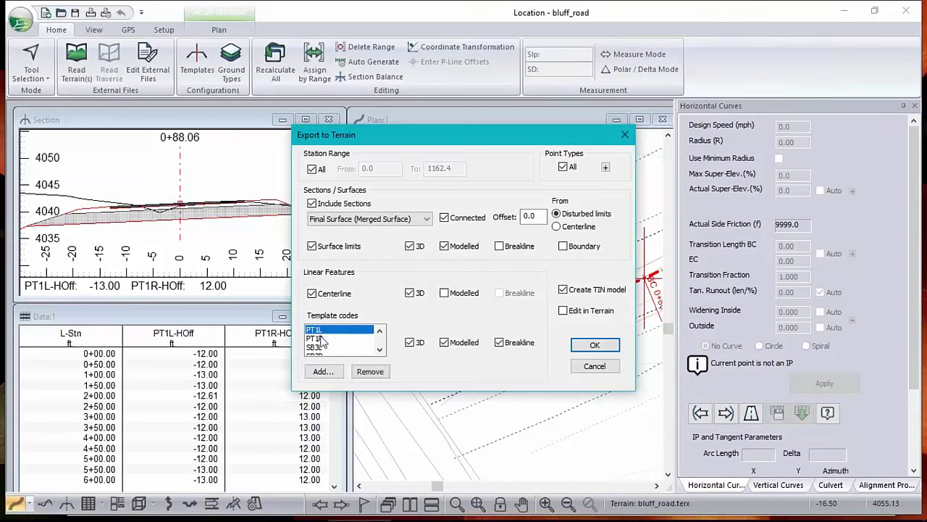
click(327, 338)
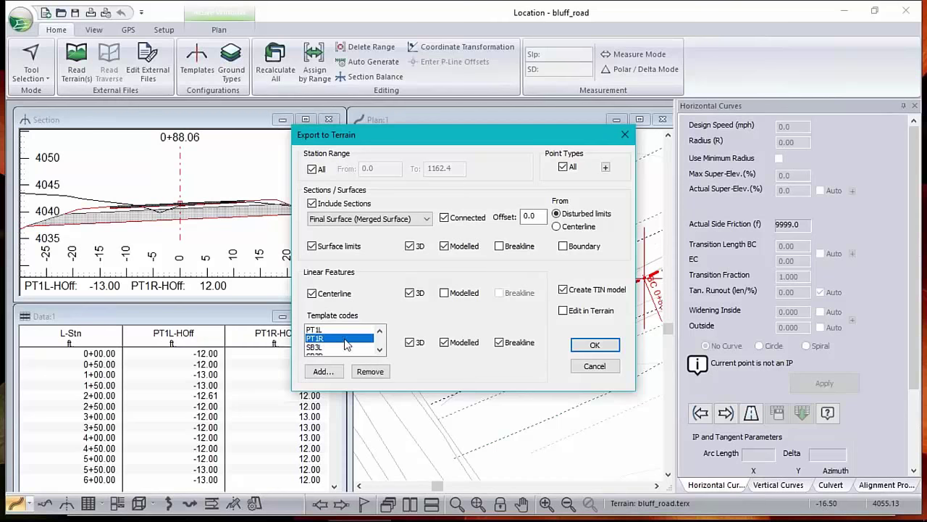
click(313, 293)
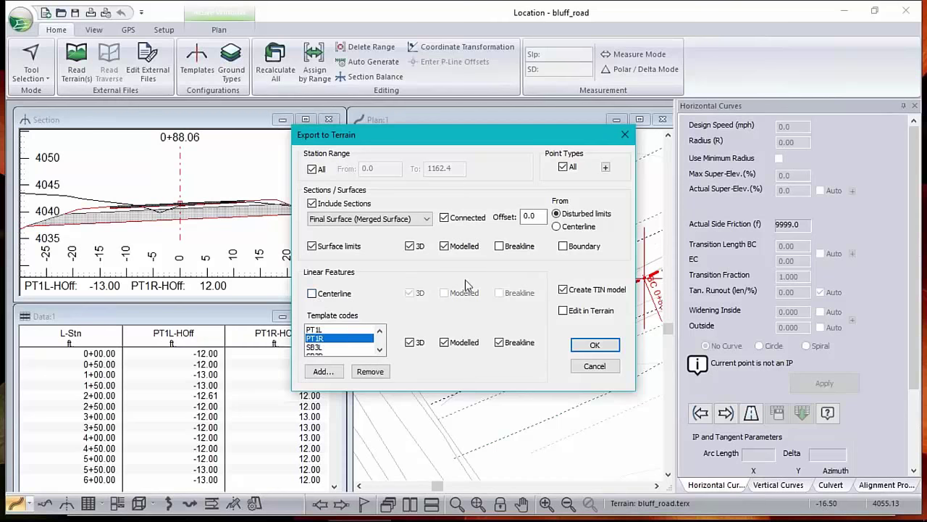
click(313, 168)
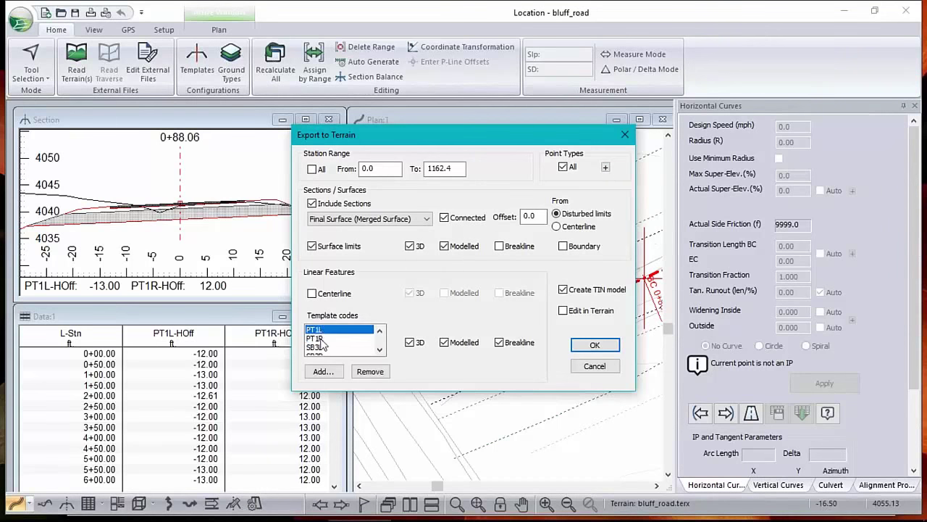
click(594, 344)
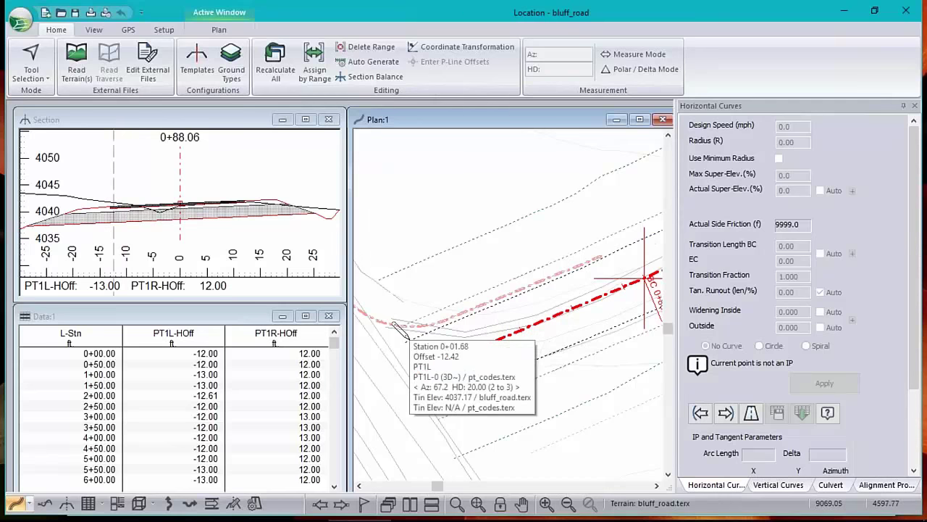
Step: Switch the current horizontal alignment to Fillet 1 and move its end IP onto the main road's PT1L line from pt_codes
right_click(459, 266)
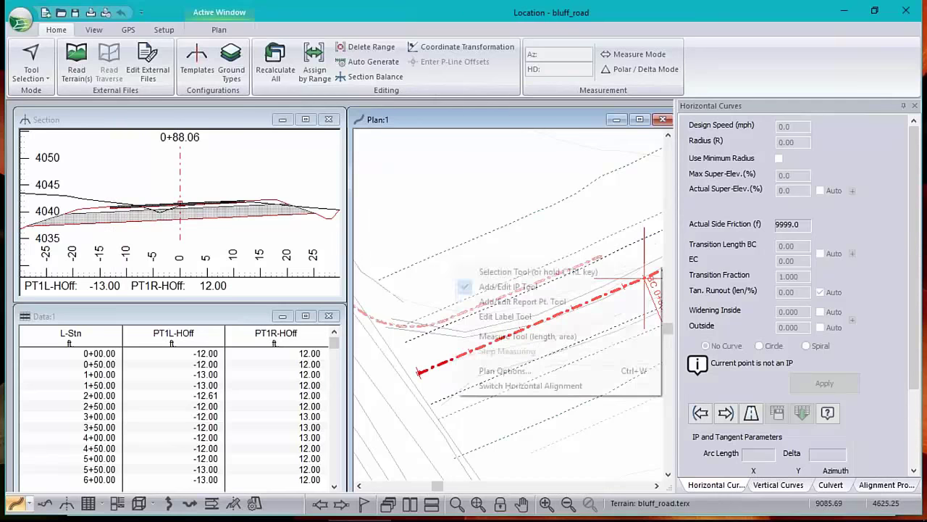
click(517, 388)
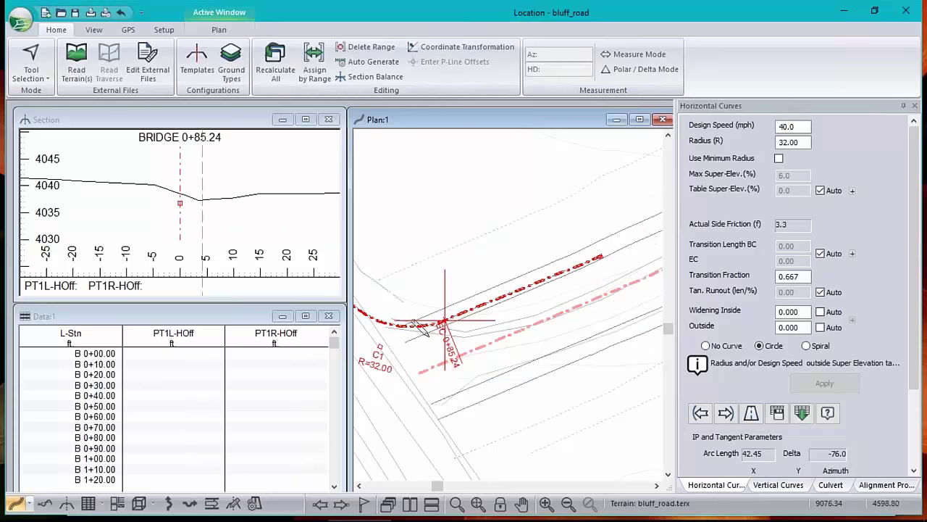
mouse_move(438, 321)
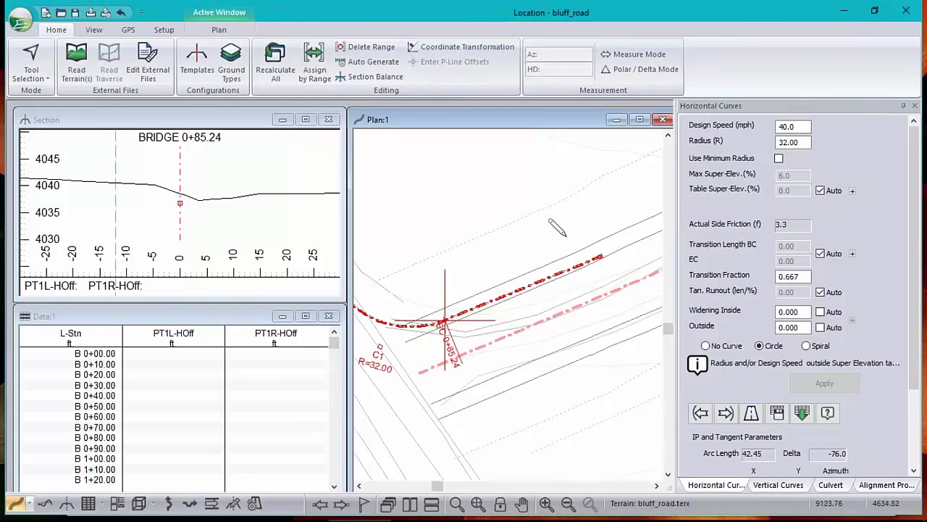
click(601, 256)
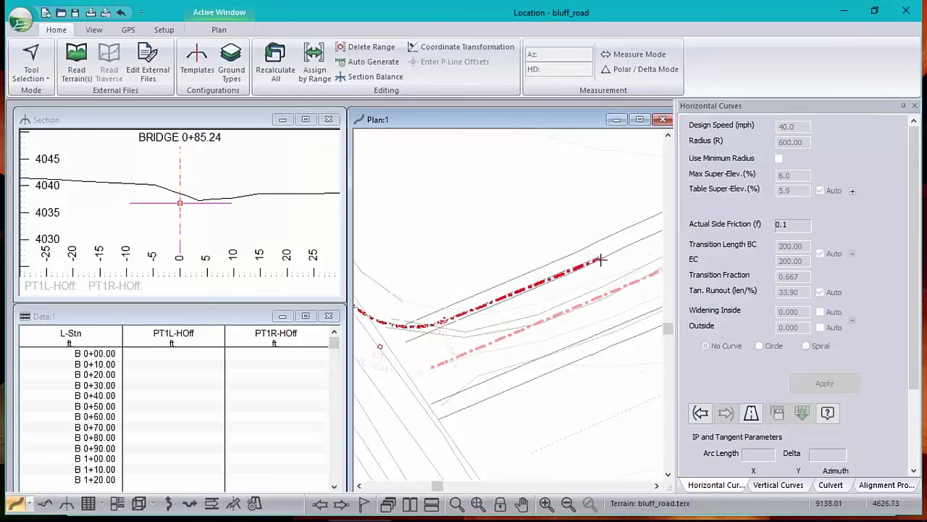
Step: Fine-tune the position of Fillet 1's middle IP so the tangent after the curve lies along the main road's PT1L line
click(381, 348)
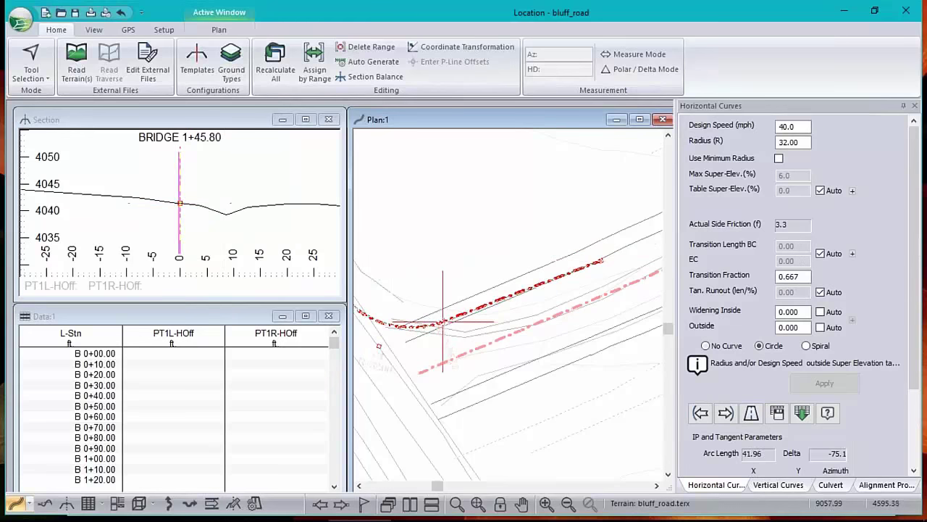
scroll(420, 348, up, 3)
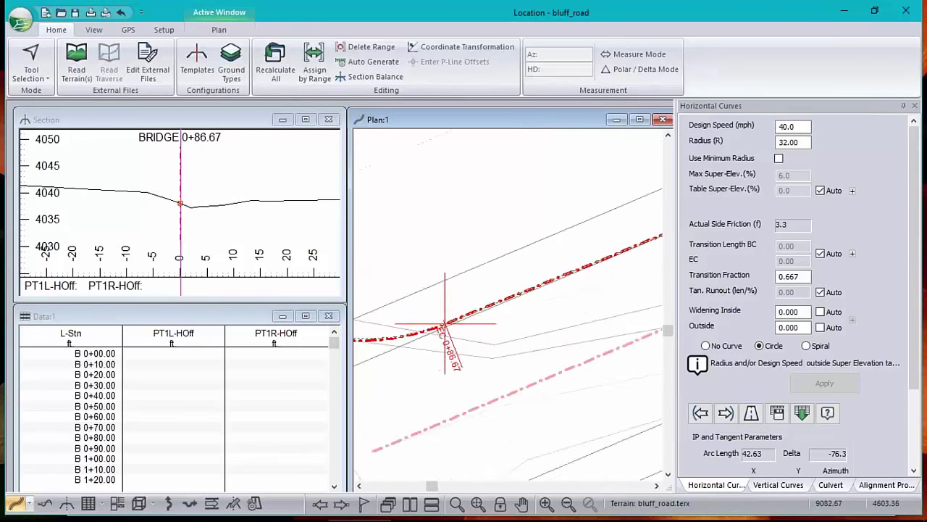
middle_drag(424, 356, 590, 280)
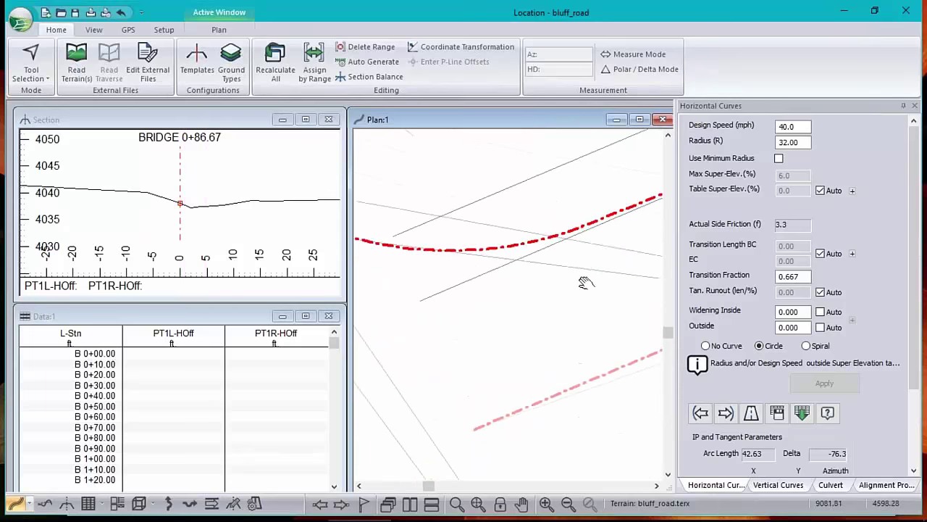
scroll(484, 274, down, 2)
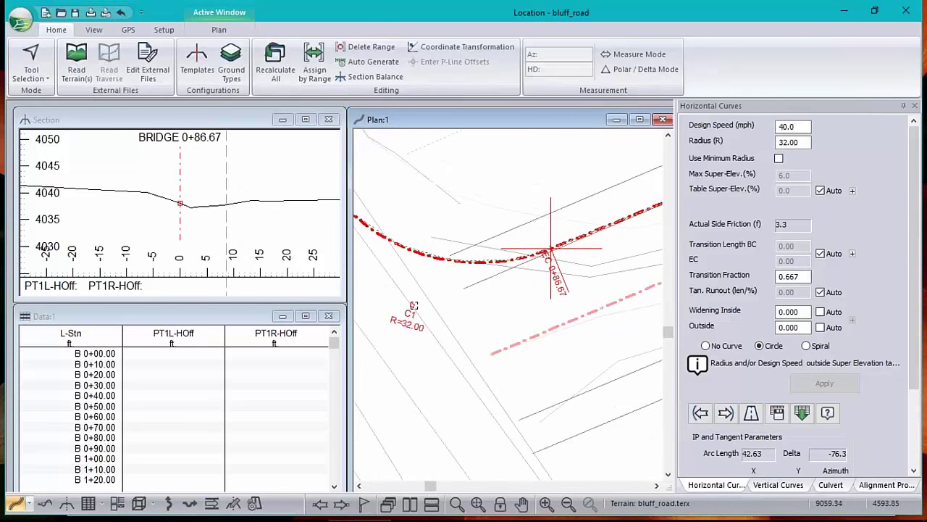
drag(414, 305, 413, 308)
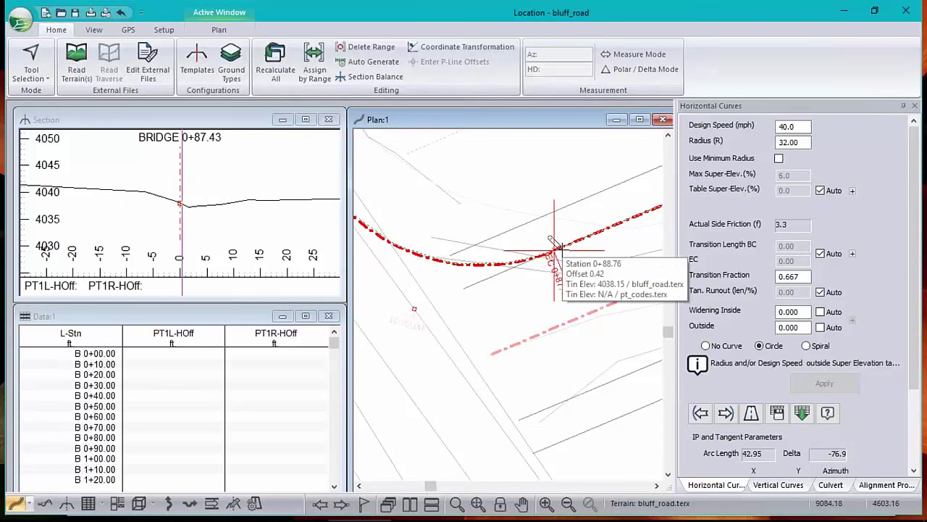
scroll(557, 245, down, 2)
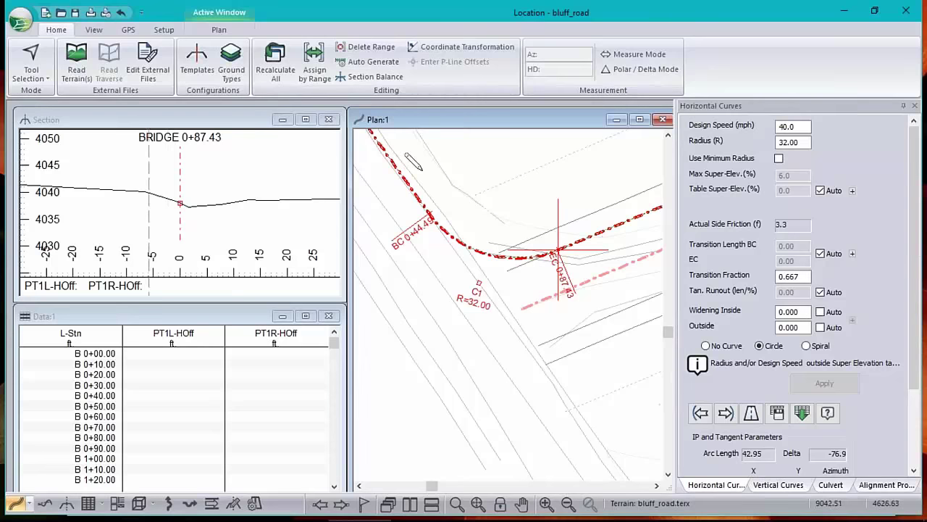
middle_drag(414, 162, 443, 194)
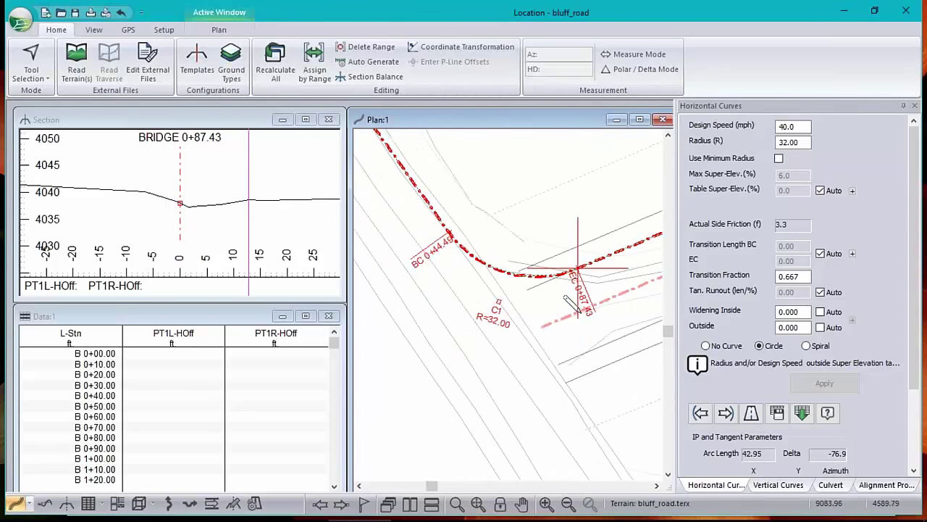
middle_drag(578, 268, 538, 242)
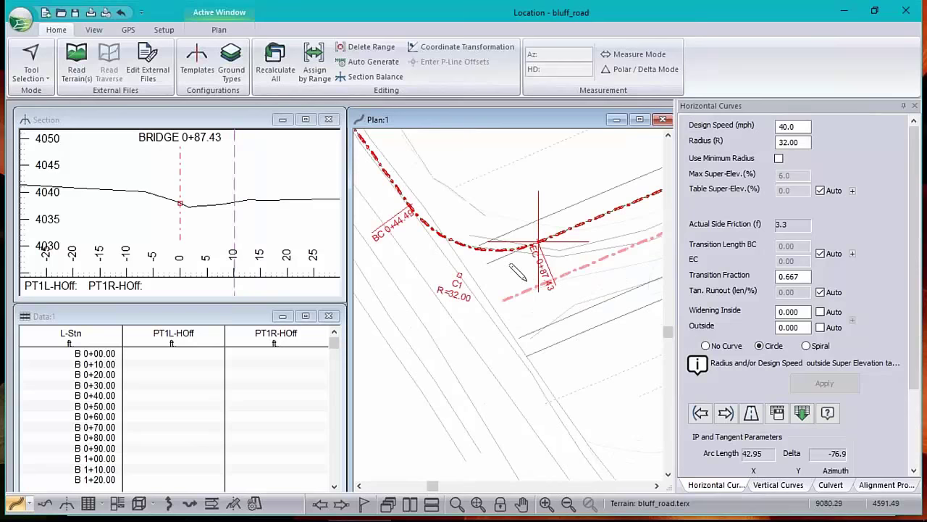
mouse_move(499, 270)
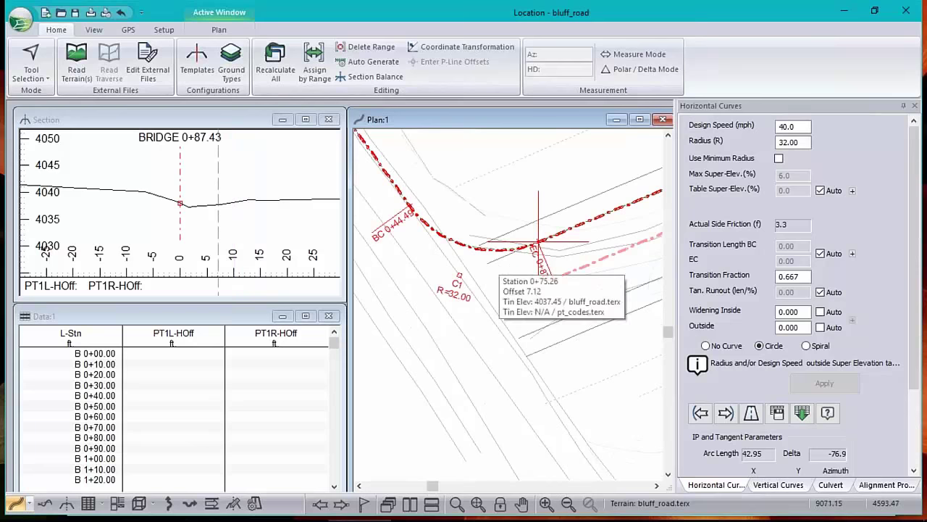
Step: Add a new horizontal alignment to the design and name it Fillet 2, keeping it displayed in the background
click(880, 490)
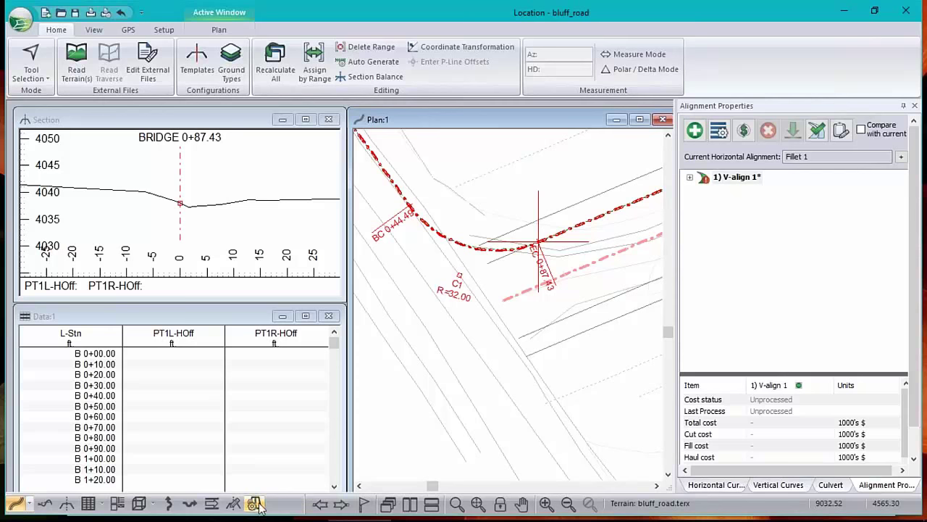
click(902, 157)
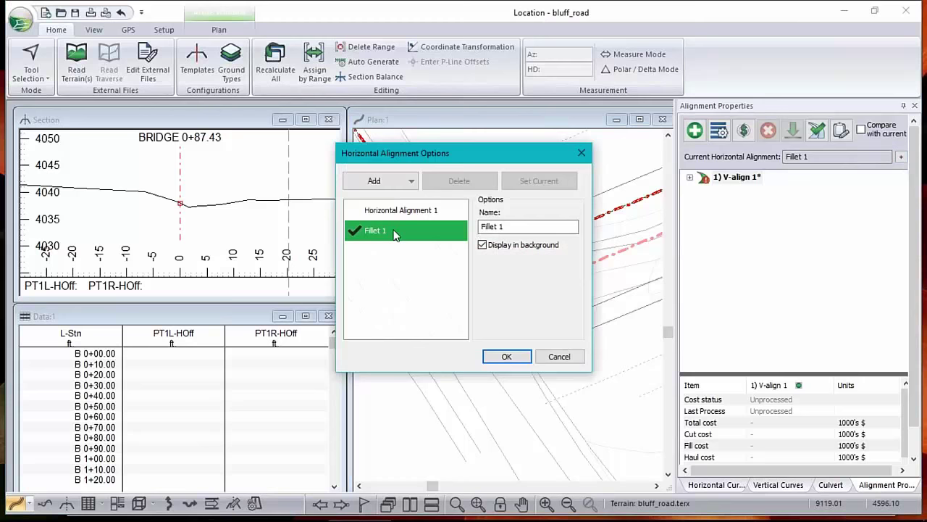
click(376, 181)
click(373, 200)
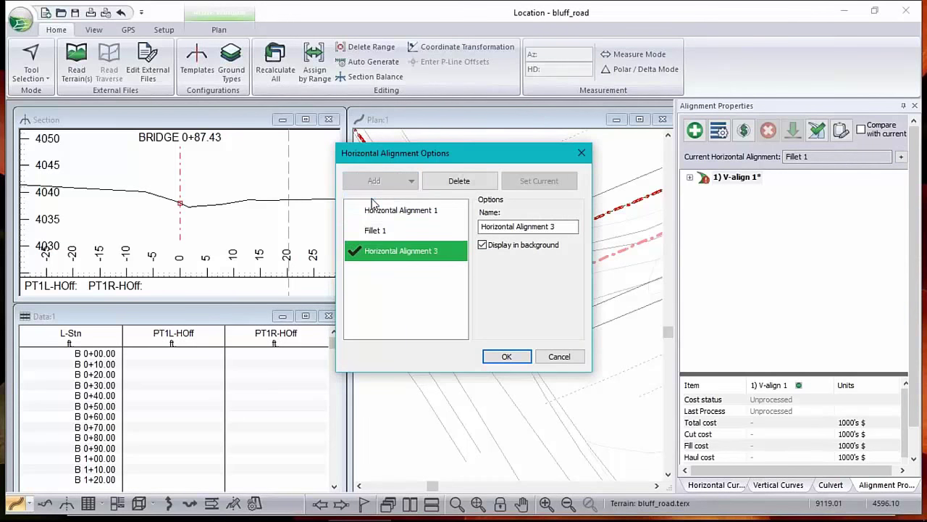
drag(561, 225, 354, 218)
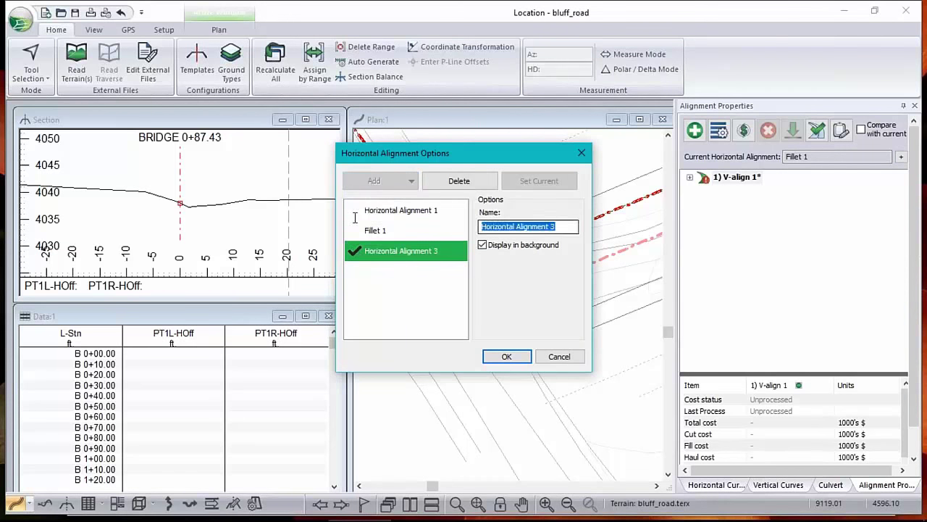
text(Fillet 2)
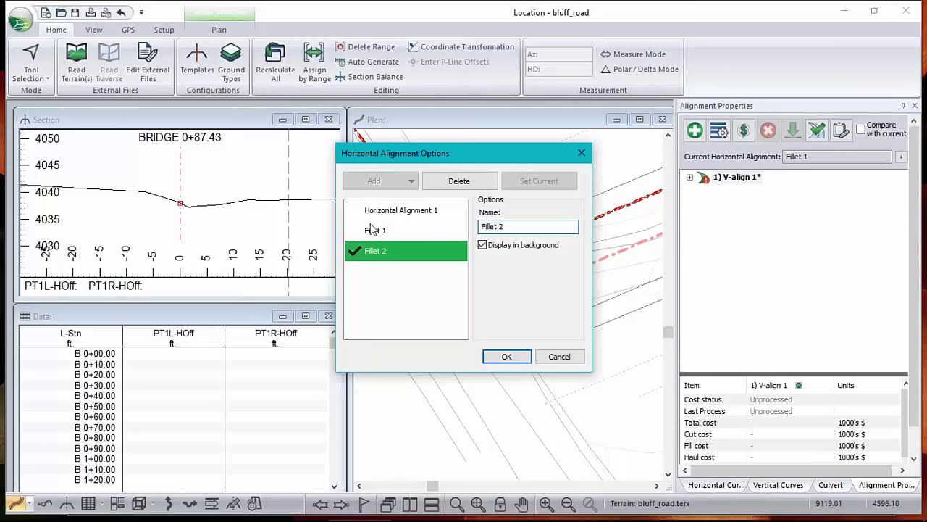
click(524, 357)
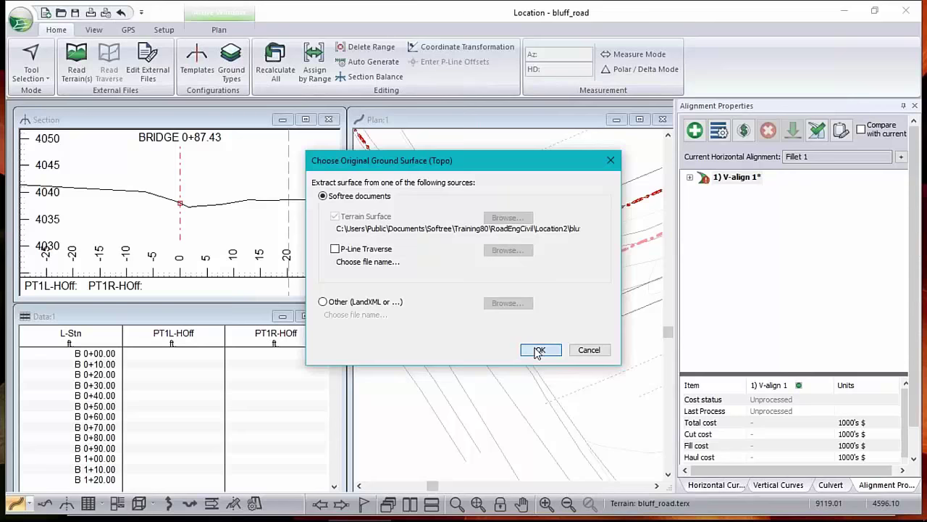
Step: Accept the bluff_road terrain surface as the original ground and start the Fillet 2 alignment from a single point at the center of terrain
click(539, 350)
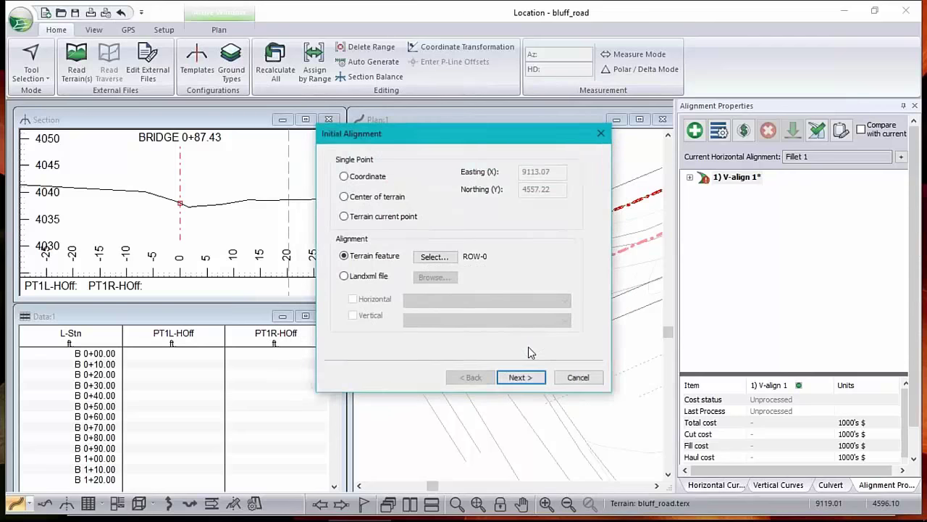
click(352, 202)
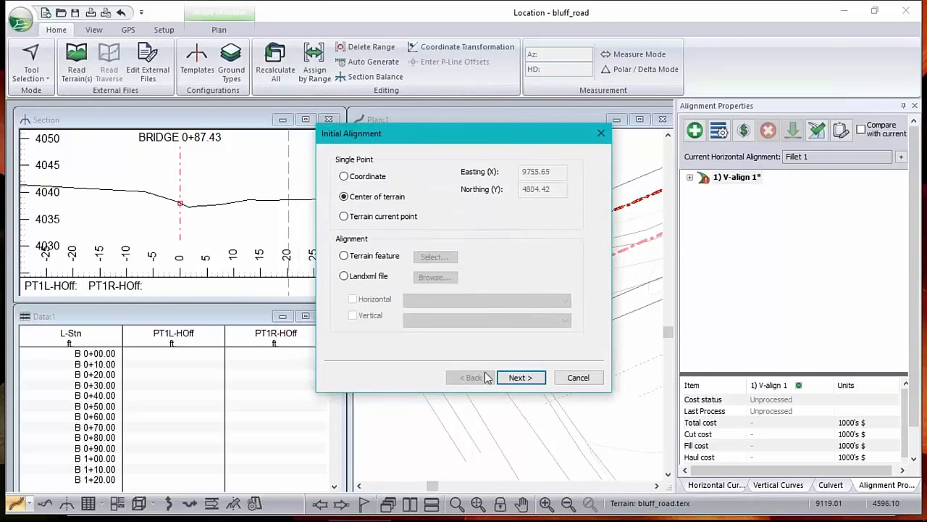
click(531, 384)
click(542, 377)
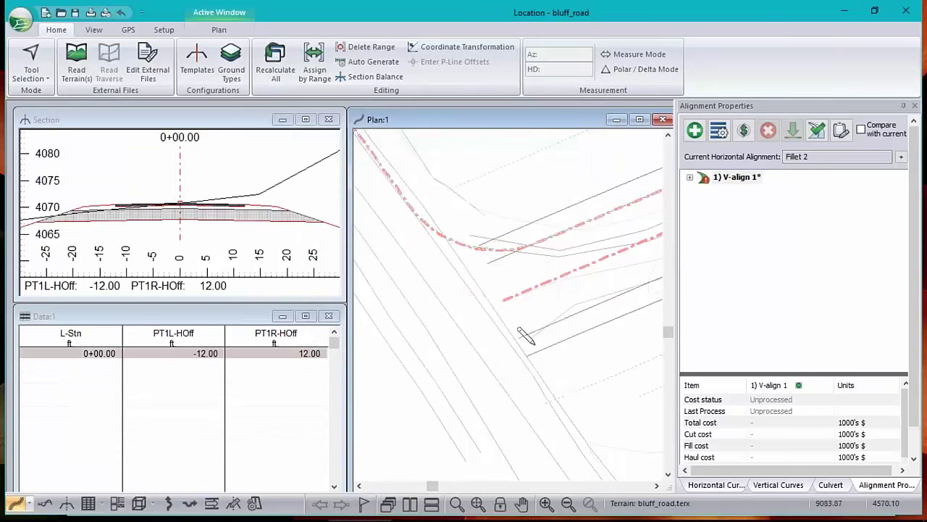
Step: Lay out Fillet 2 with IPs on the crossing road's edge south of the intersection, at the intersection, and on the main road's PT1R line
middle_drag(552, 259, 465, 304)
scroll(464, 303, down, 1)
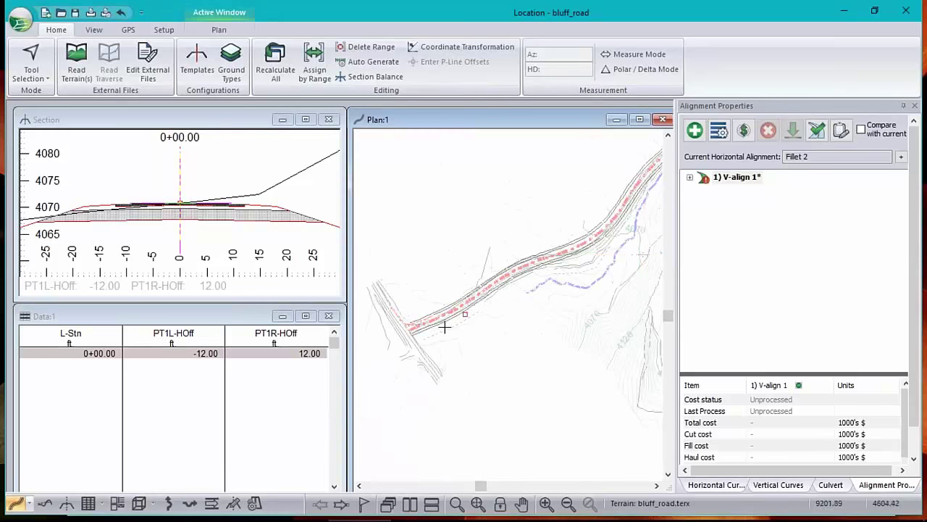
scroll(424, 352, up, 3)
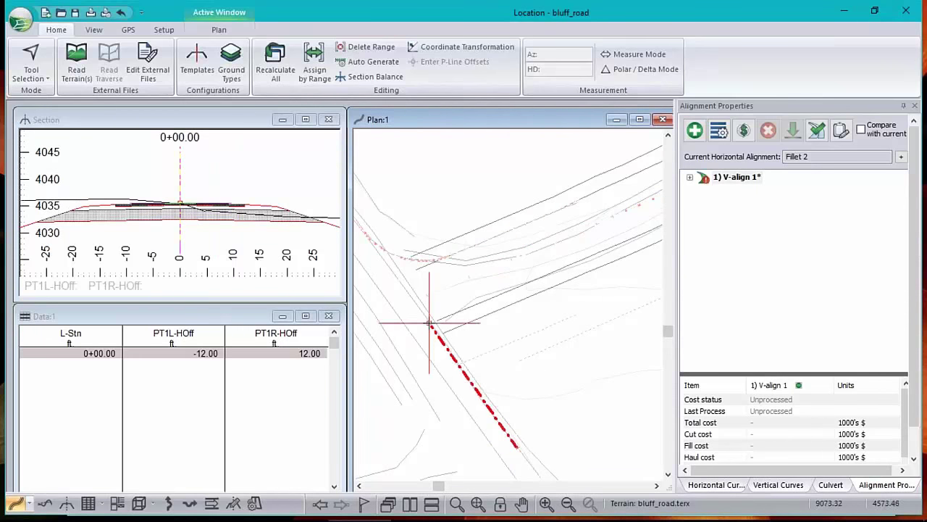
click(429, 321)
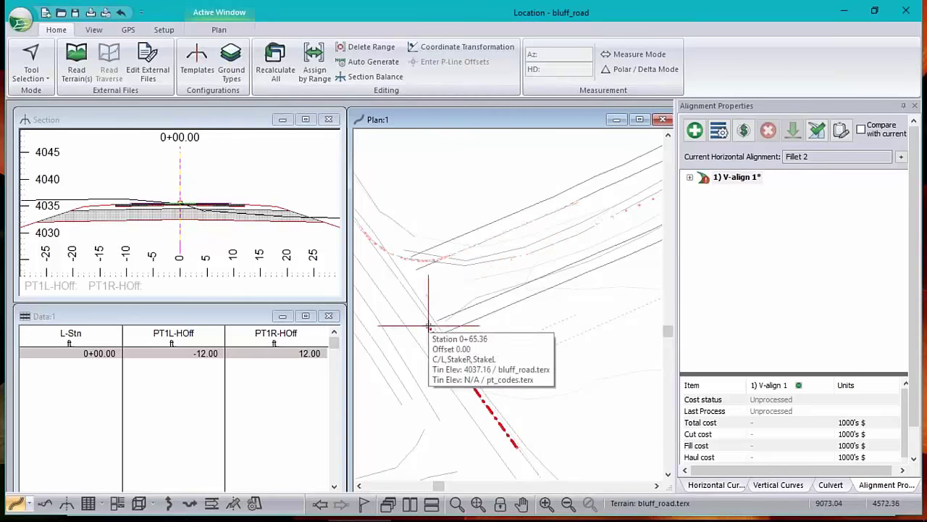
click(615, 250)
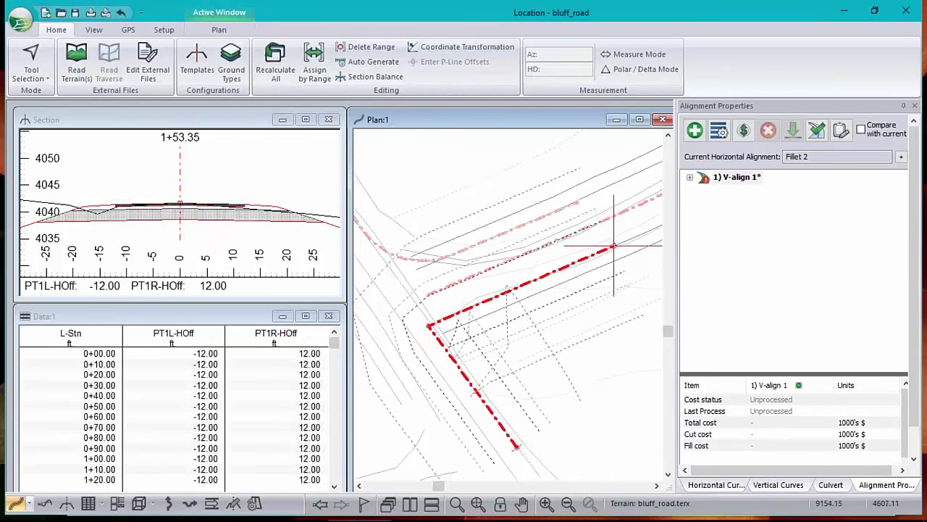
Step: Fine-tune Fillet 2's end and middle IPs so its tangents follow the main road's PT1R line and the crossing road's edge
scroll(618, 239, up, 3)
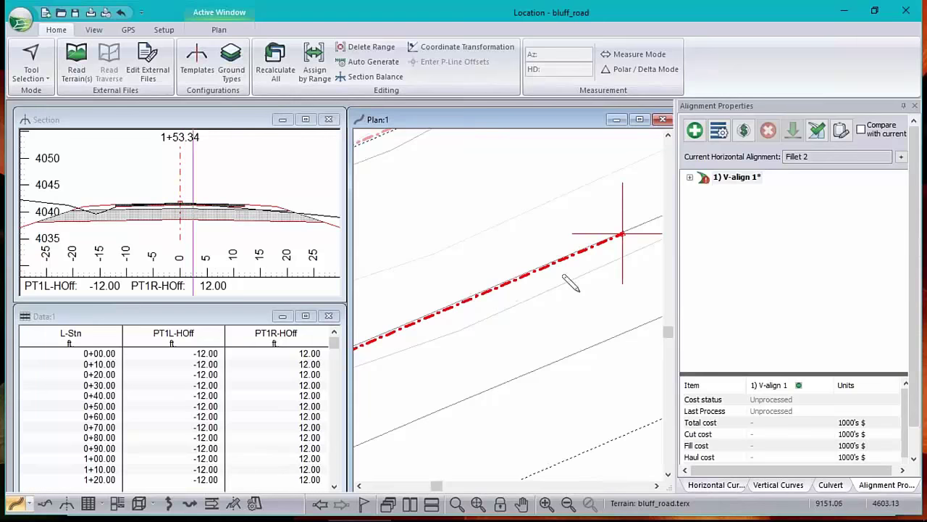
scroll(597, 257, down, 3)
scroll(542, 290, down, 3)
scroll(474, 316, up, 3)
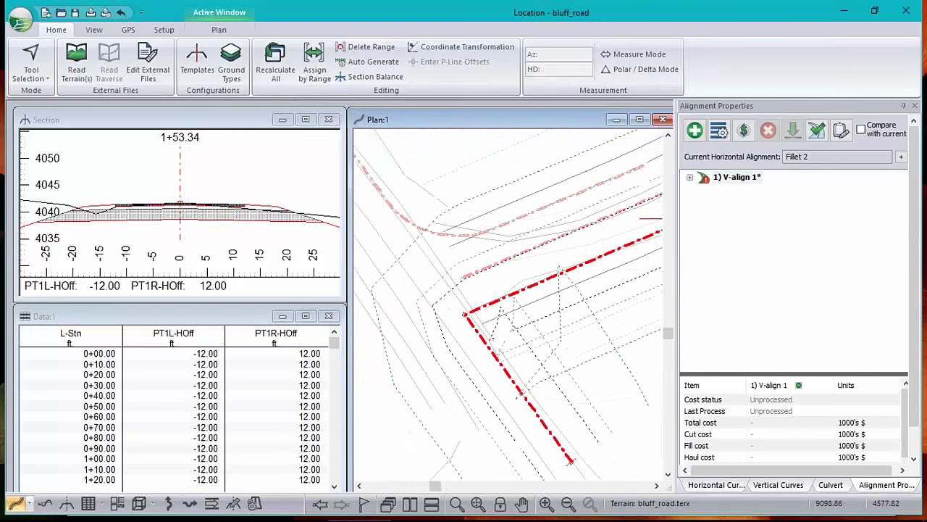
drag(474, 316, 533, 306)
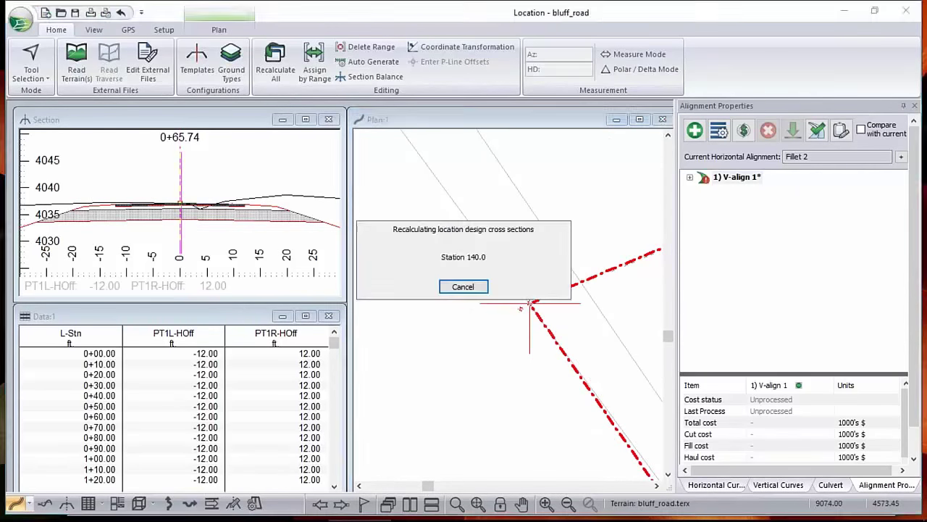
middle_drag(553, 322, 476, 413)
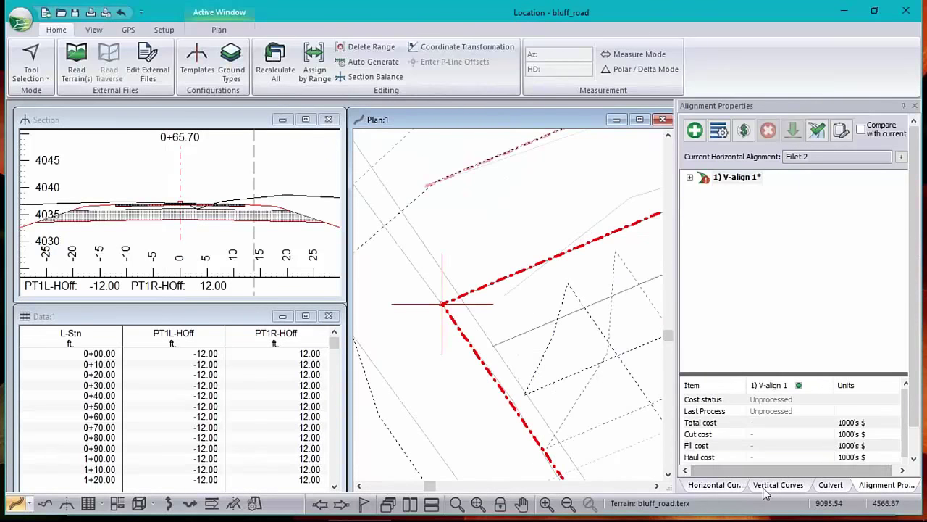
Step: Apply a circular curve to Fillet 2's middle IP with a design speed of 40 mph and a radius of 32
click(719, 485)
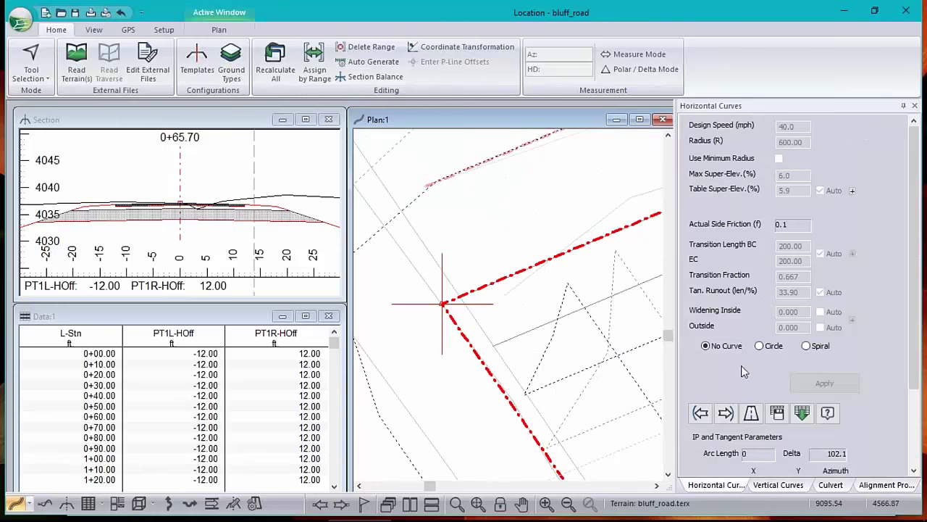
click(759, 346)
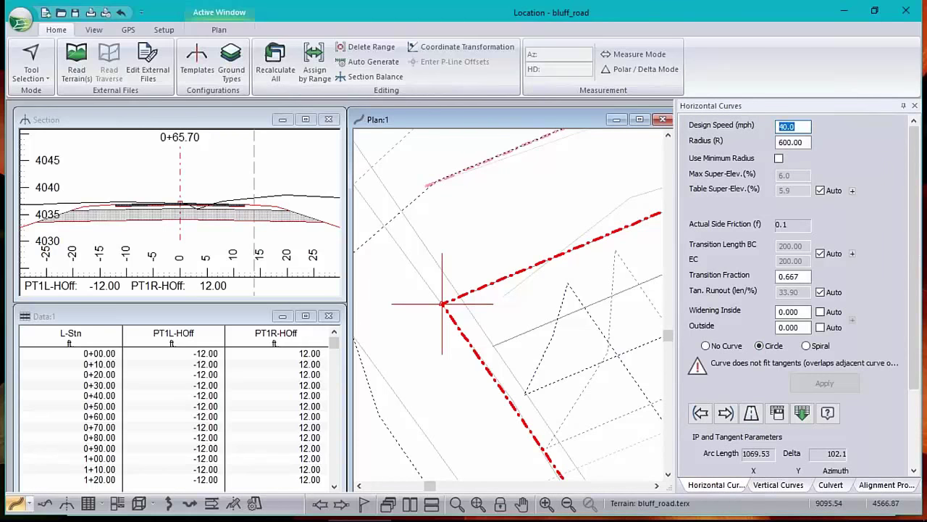
text(3240)
key(Tab)
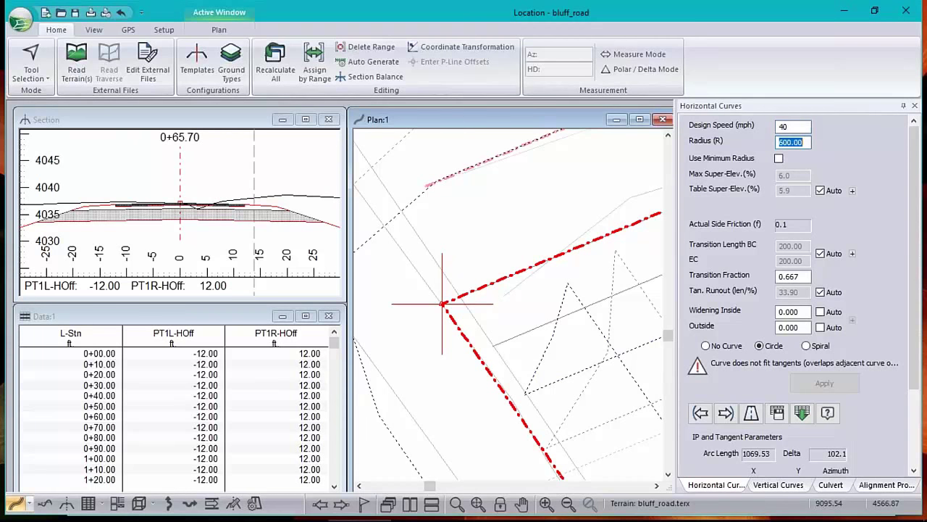
text(32)
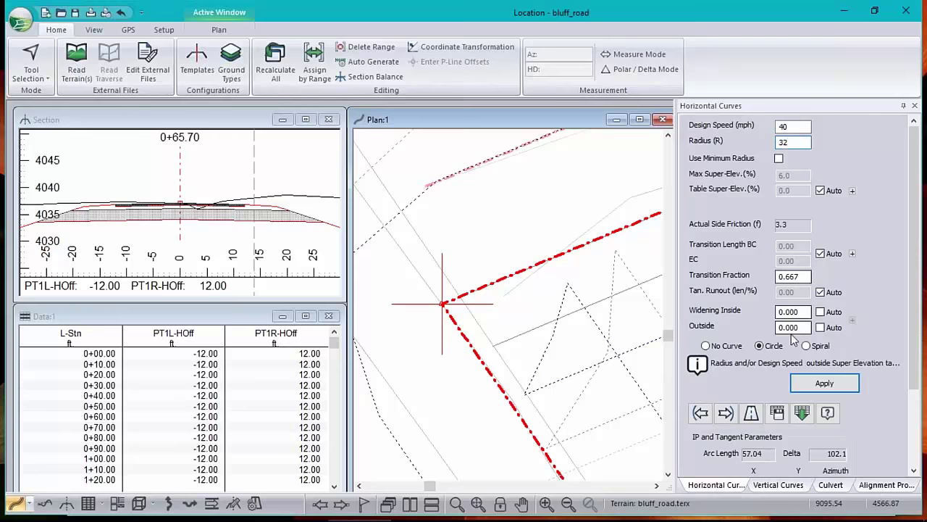
click(822, 384)
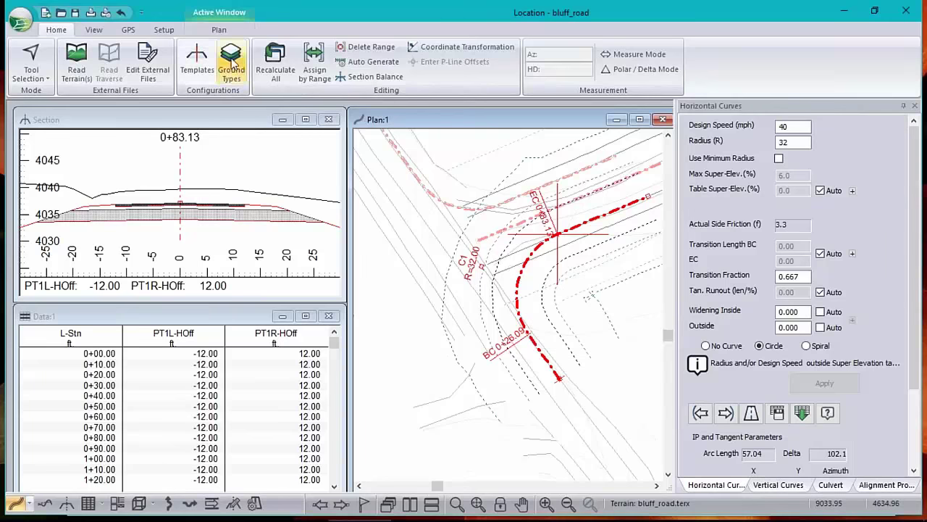
Step: Assign the BR Bridge (no cut/fill) template to the whole Fillet 2 station range and recalculate the entire design
click(314, 65)
click(305, 156)
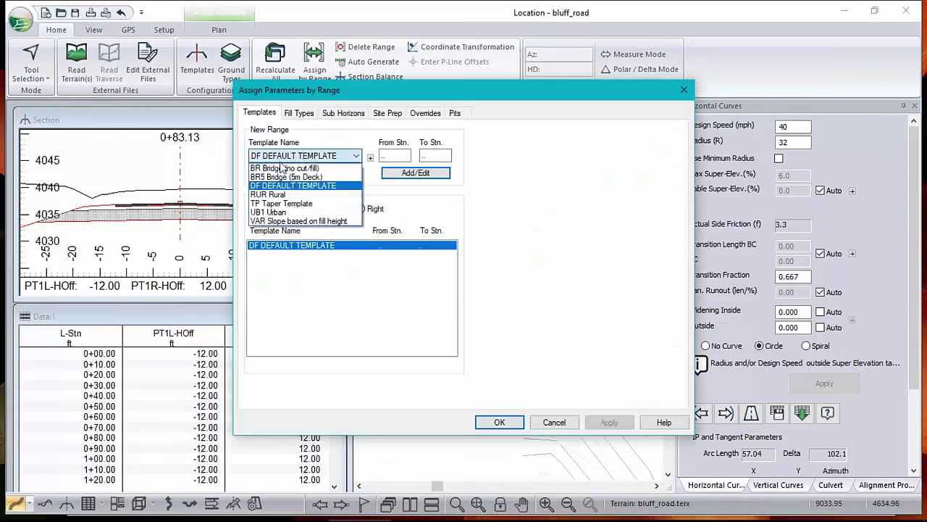
click(297, 168)
click(429, 174)
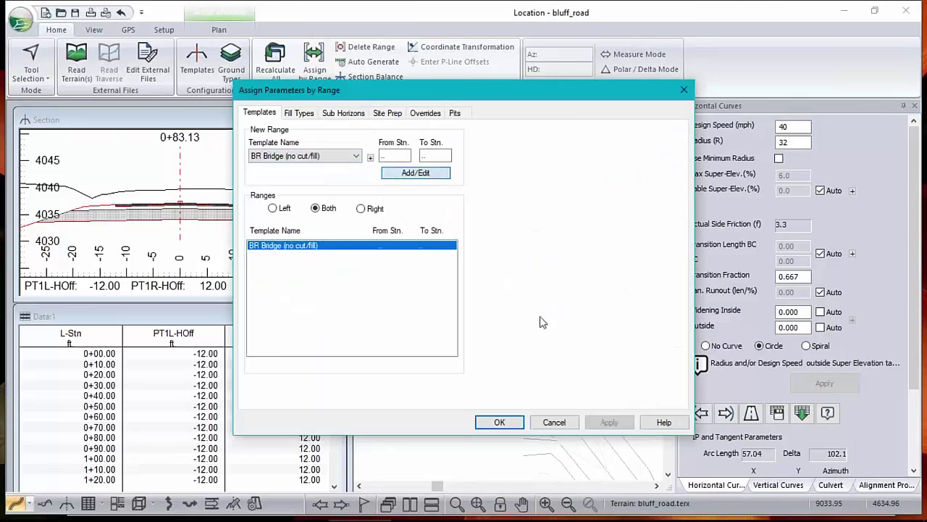
click(499, 422)
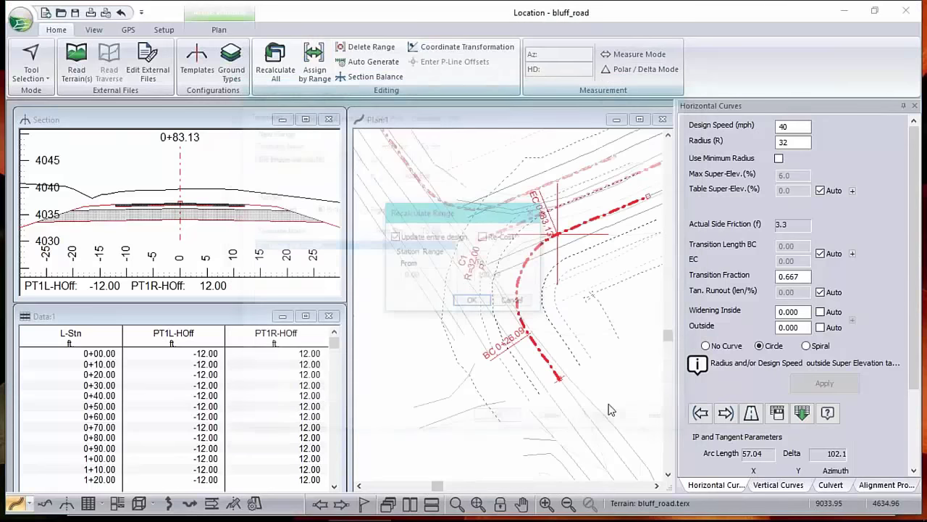
click(473, 301)
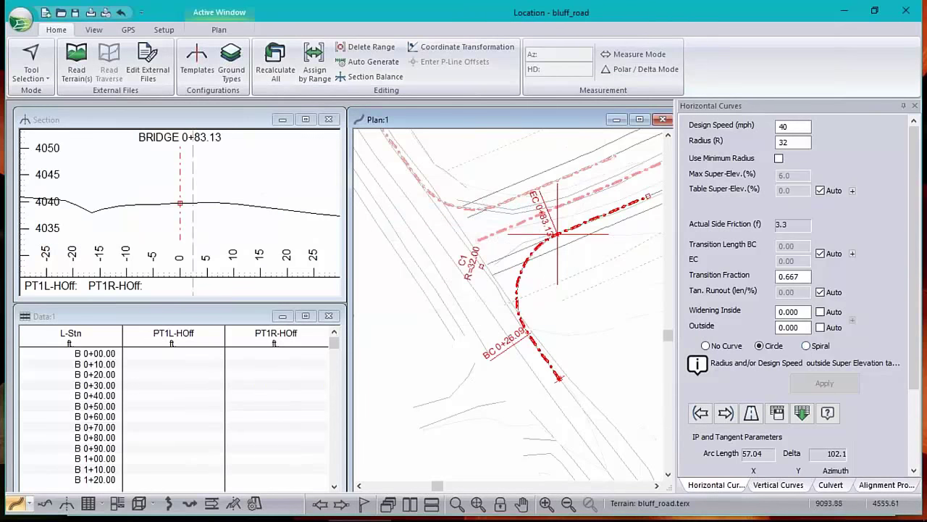
Step: Switch the current horizontal alignment to Horizontal Alignment 1 and bring up the horizontal alignment options
right_click(458, 294)
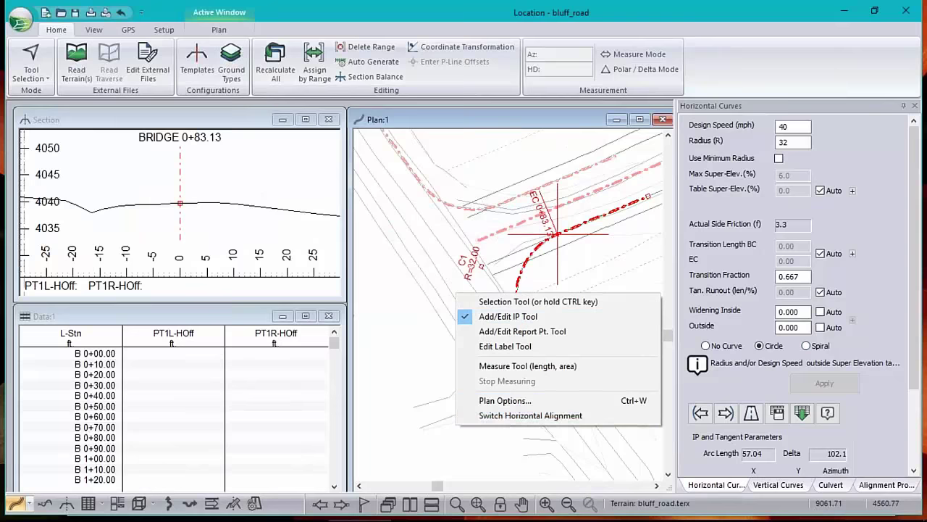
click(505, 418)
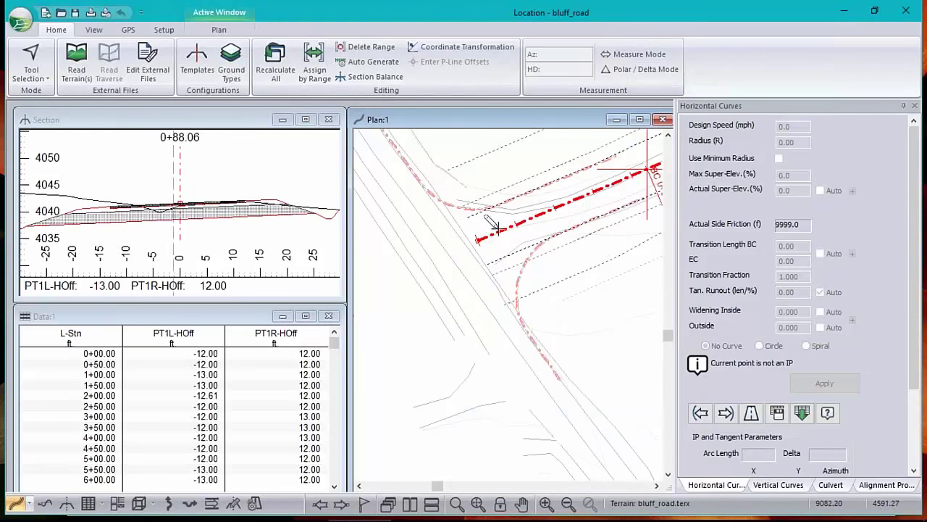
mouse_move(488, 219)
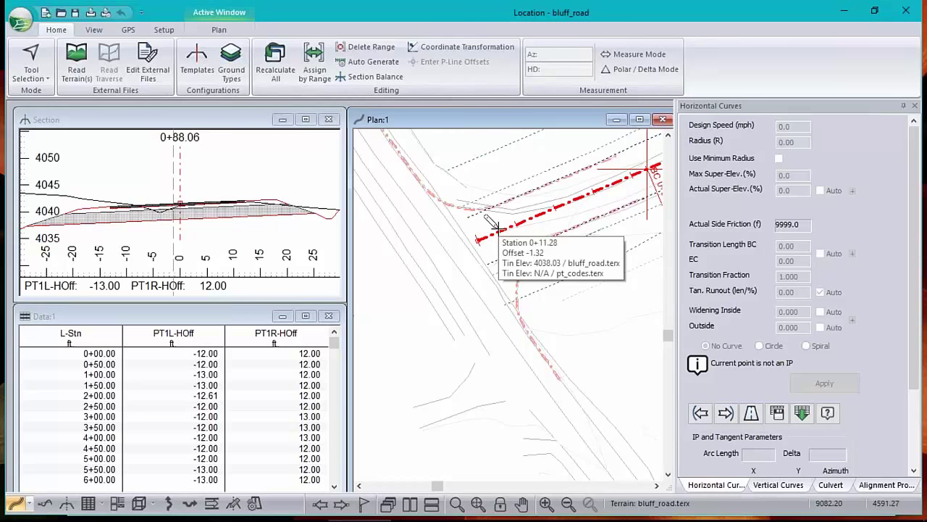
click(885, 486)
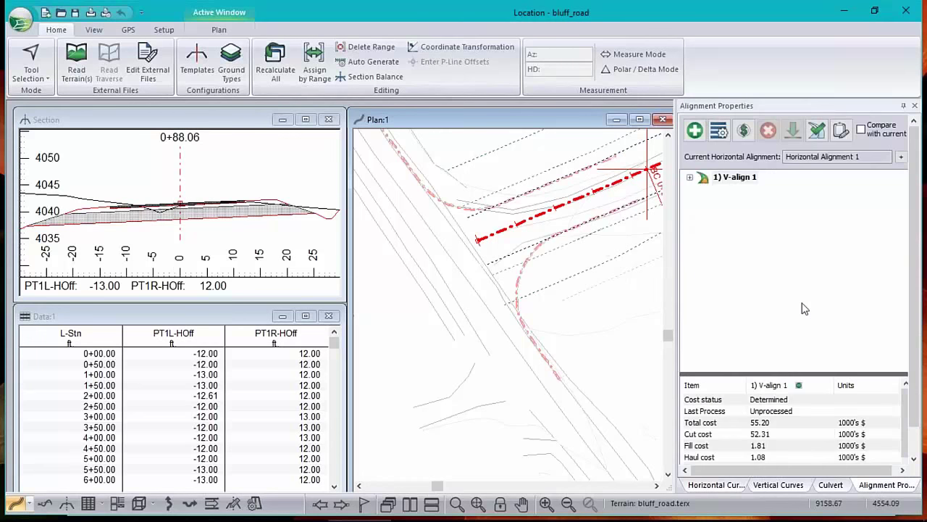
click(902, 157)
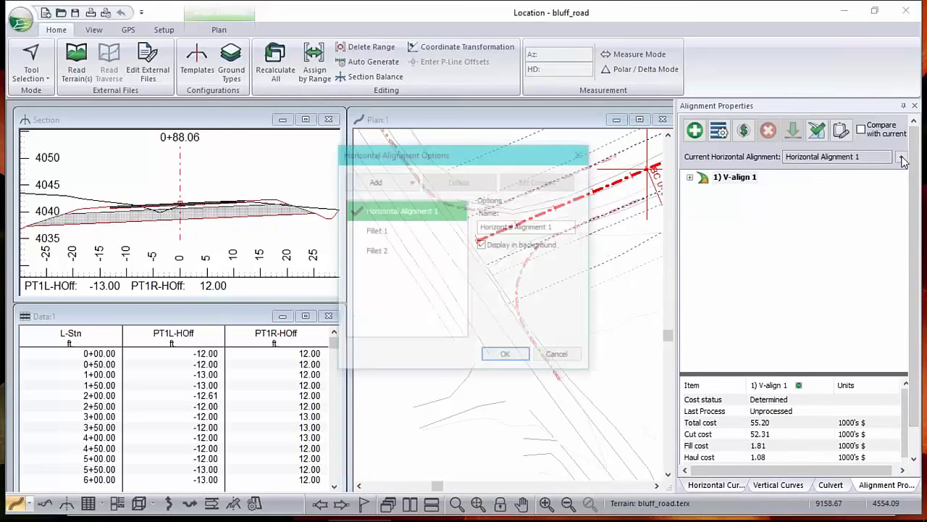
double_click(384, 232)
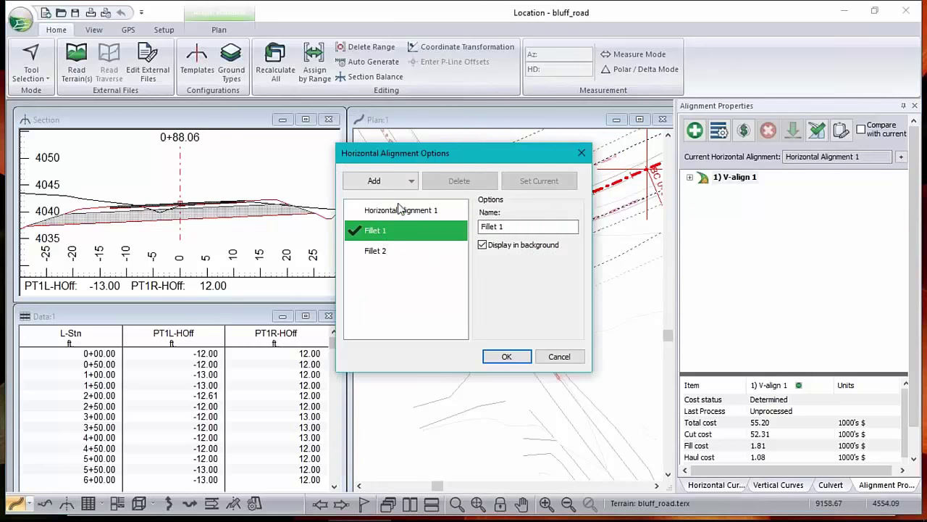
double_click(398, 209)
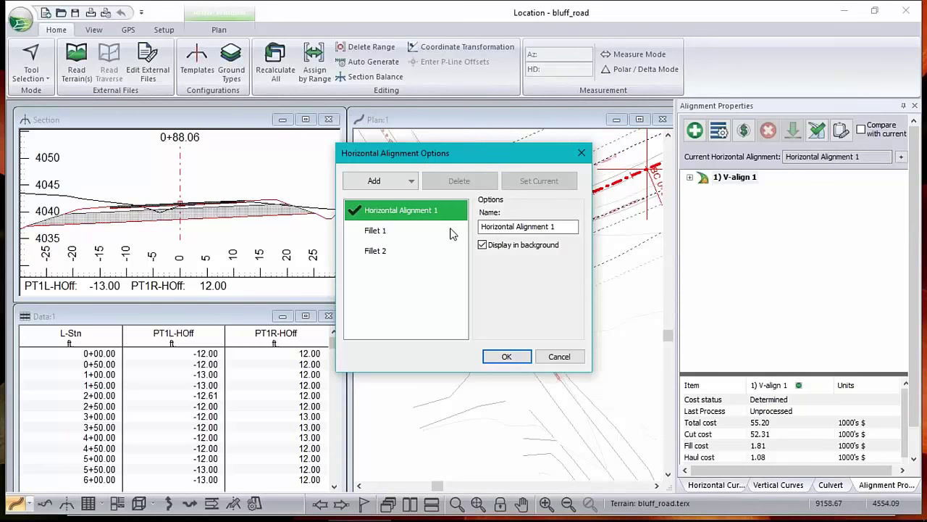
click(395, 237)
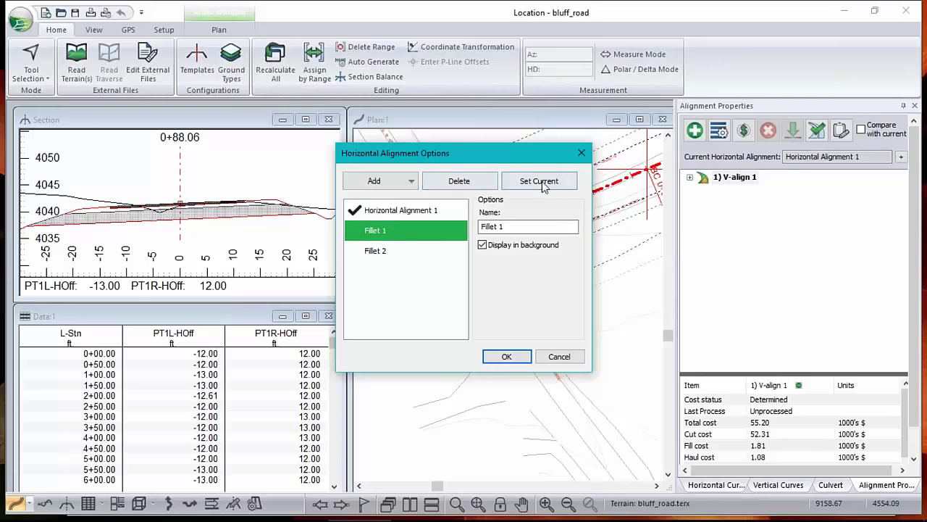
click(419, 211)
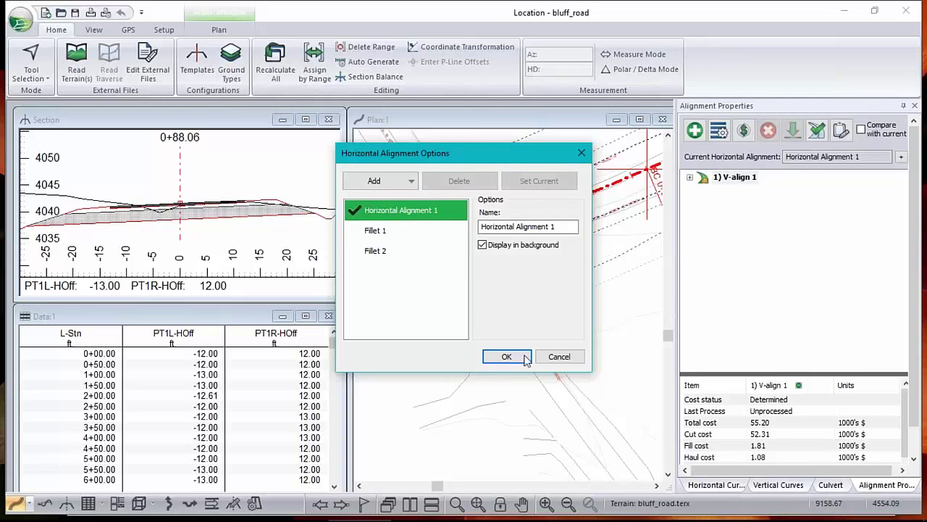
click(559, 357)
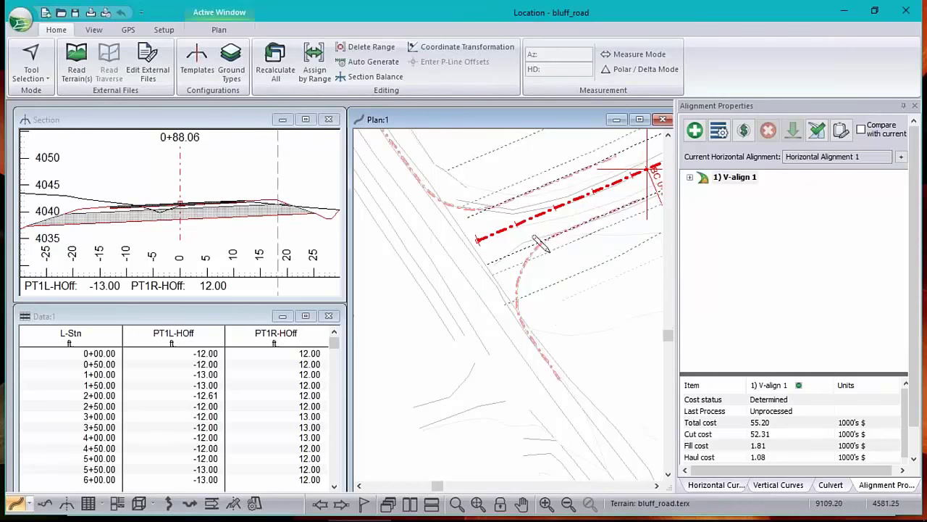
Step: Switch to Chrome, review the "Overrides Creating a Turning Lane" article up to its introduction, and return to the Location module
mouse_move(363, 510)
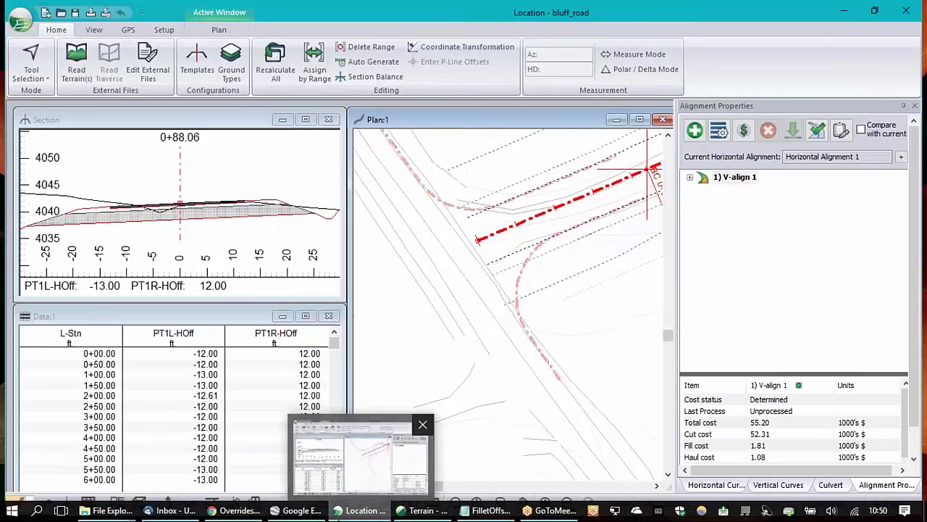
click(252, 511)
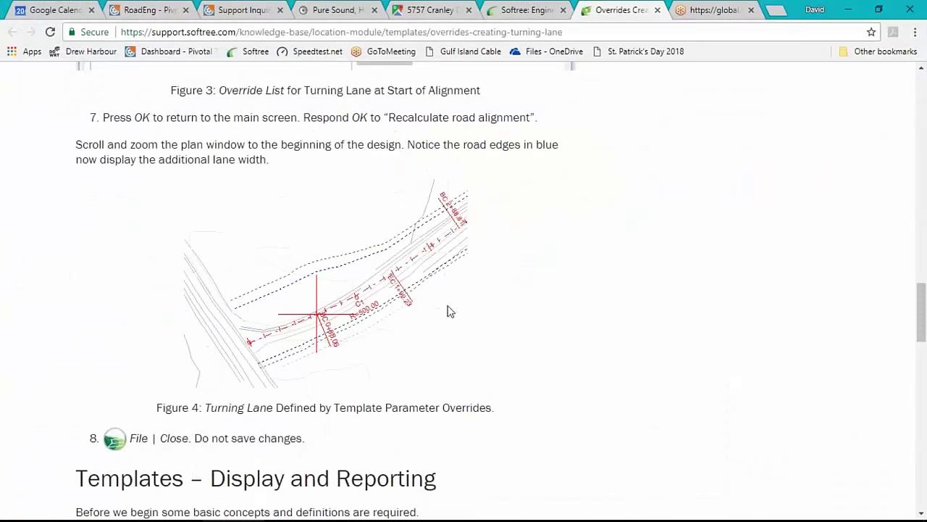
scroll(444, 366, up, 10)
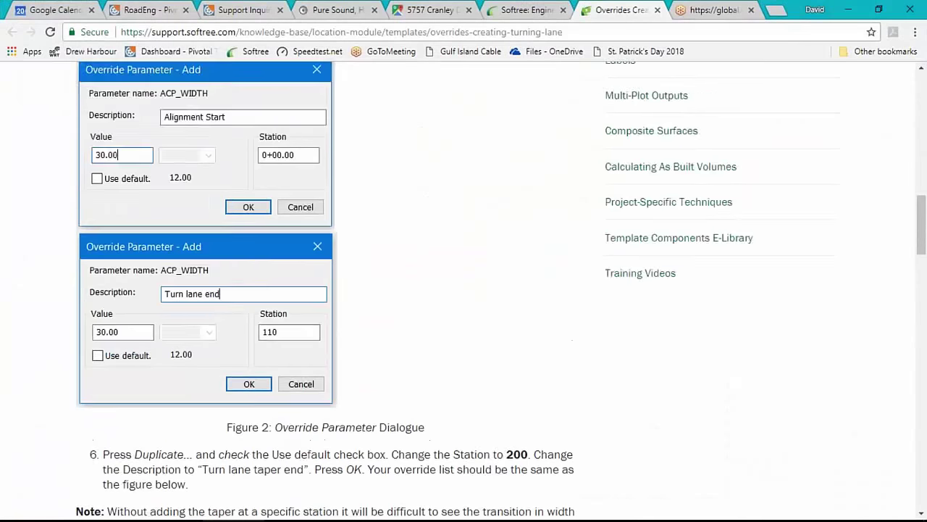
scroll(445, 359, up, 4)
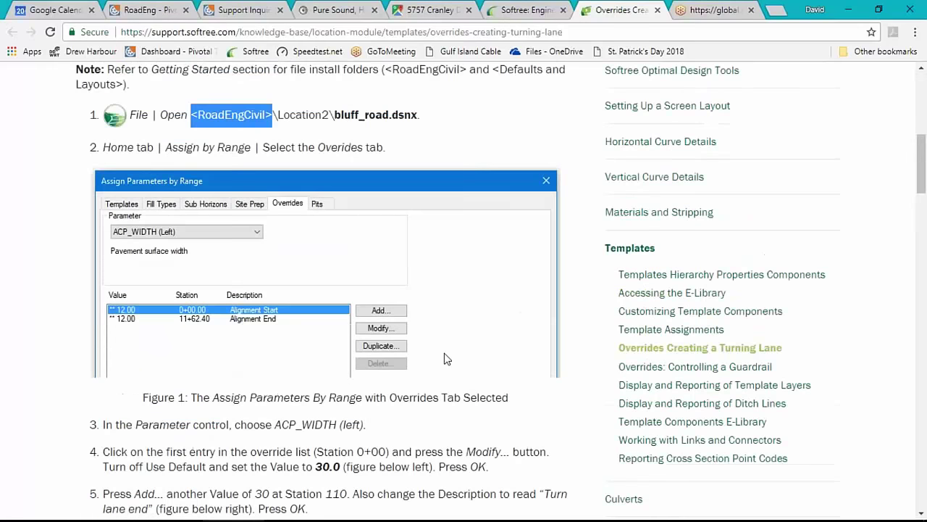
scroll(447, 351, up, 3)
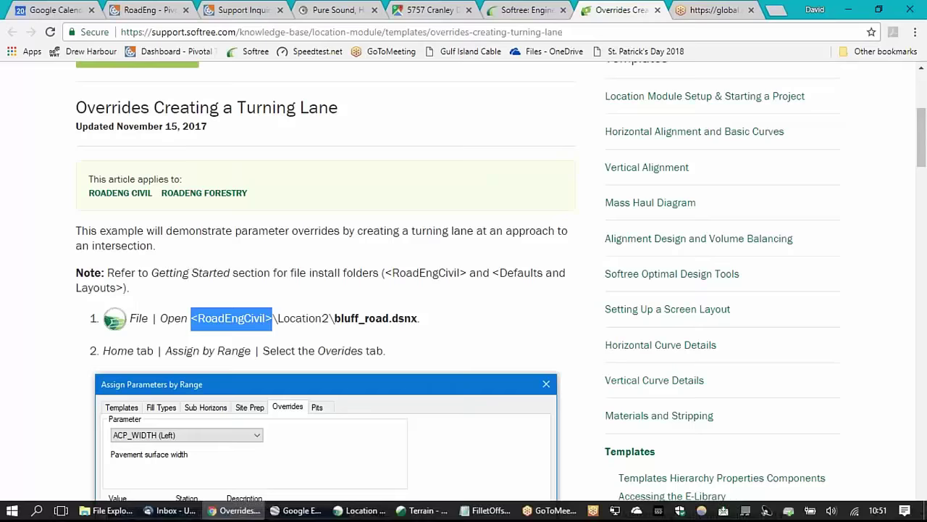
click(376, 511)
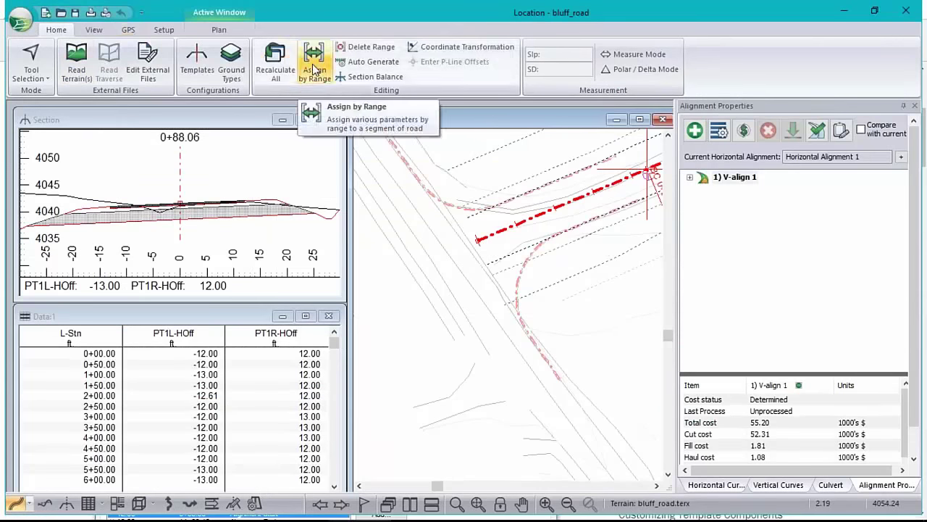
Step: Open the range-based parameter overrides for Horizontal Alignment 1 and choose the ACP_WIDTH (Right) parameter
click(314, 69)
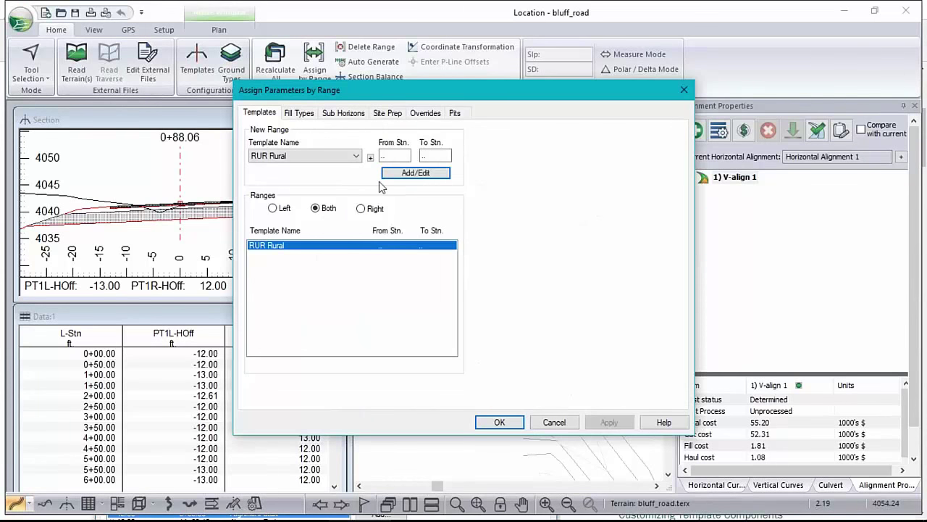
click(428, 113)
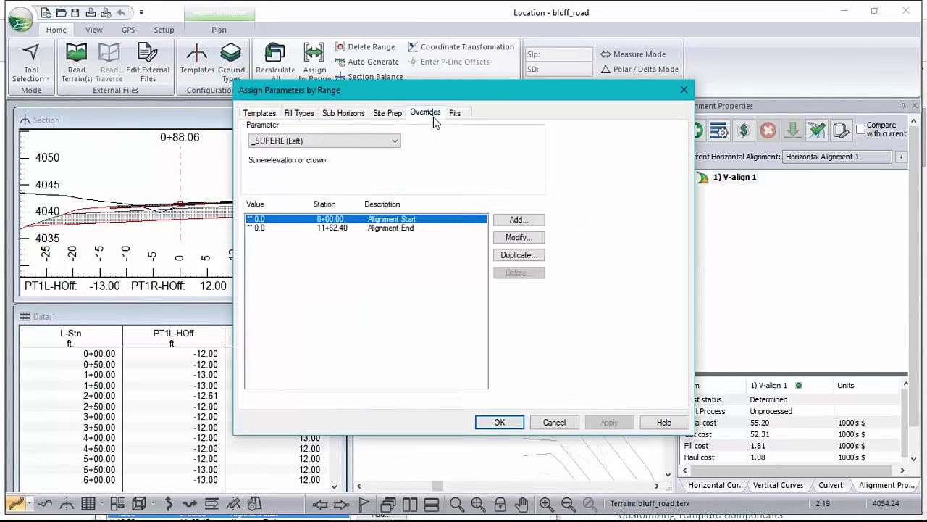
click(396, 142)
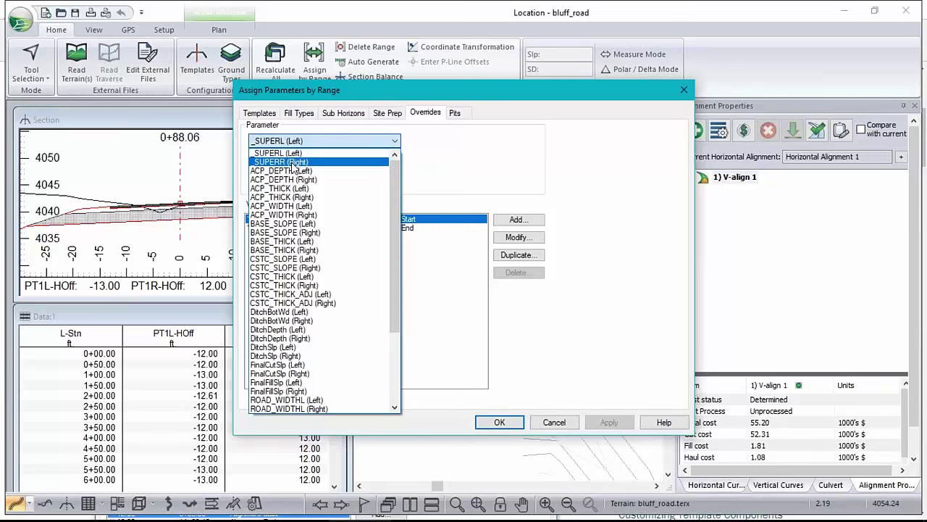
click(295, 216)
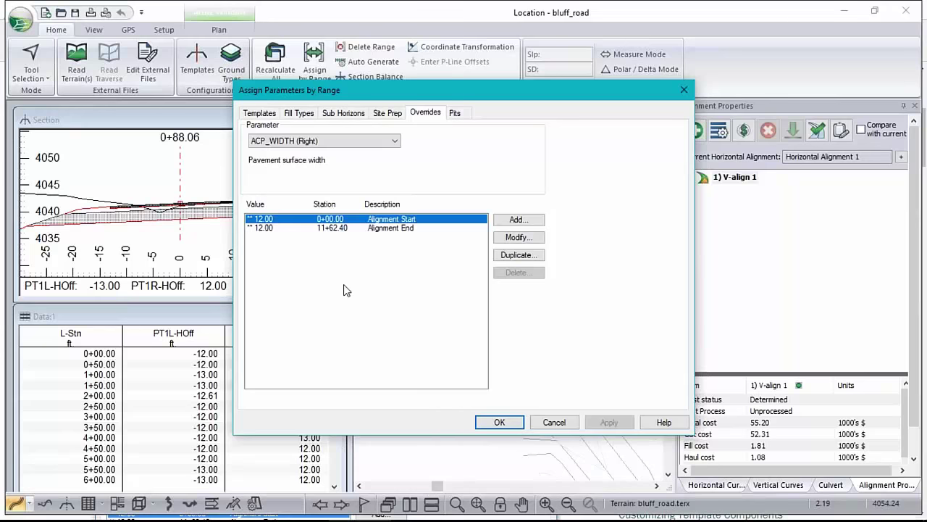
click(332, 141)
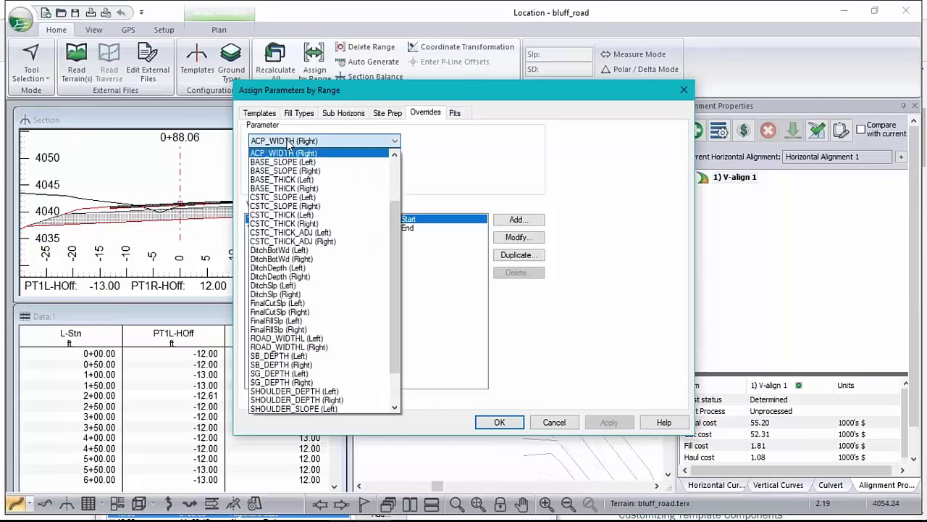
click(290, 144)
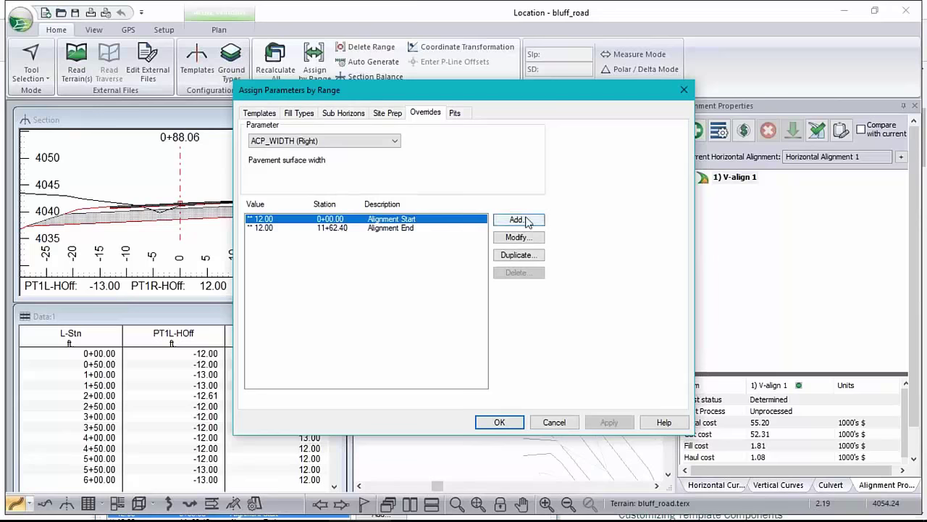
Step: Override the start-of-alignment right pavement width with a value of 32 and the description "fillet", and recalculate the entire design
click(517, 236)
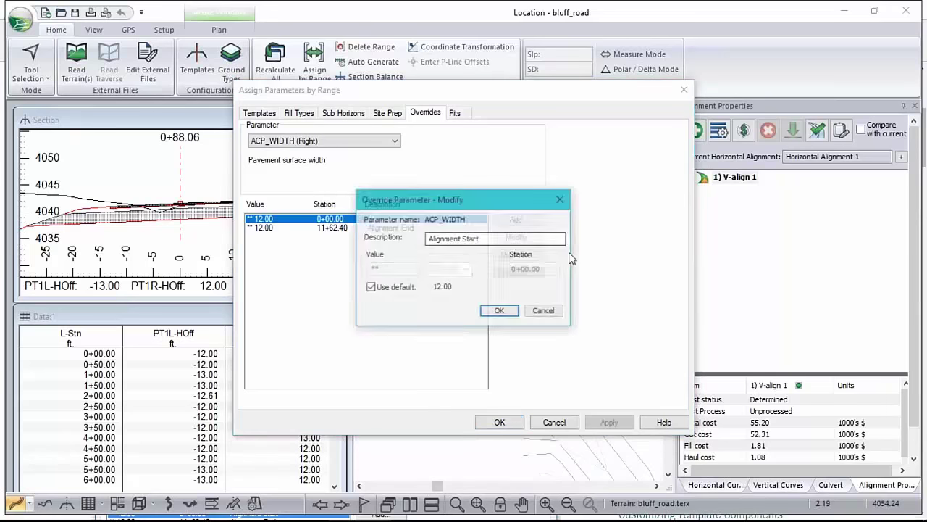
click(494, 239)
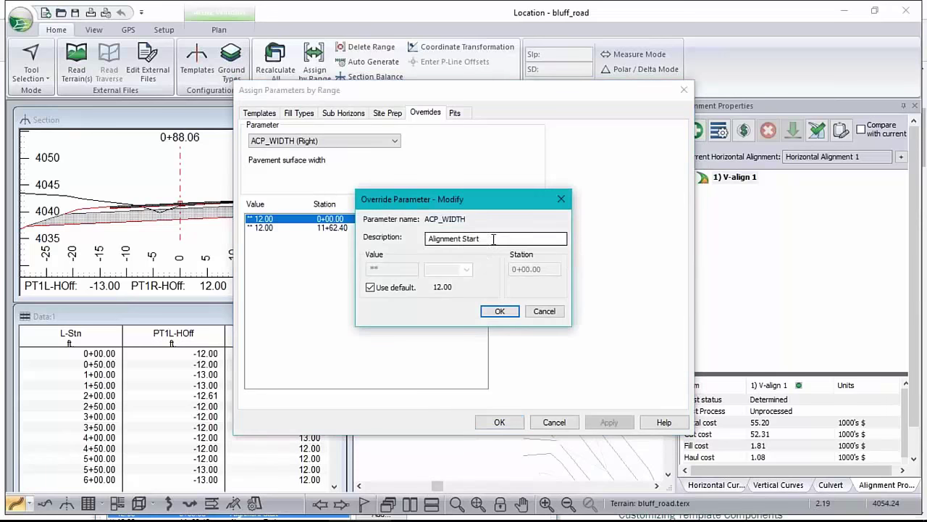
key(ctrl+a)
text(fillet)
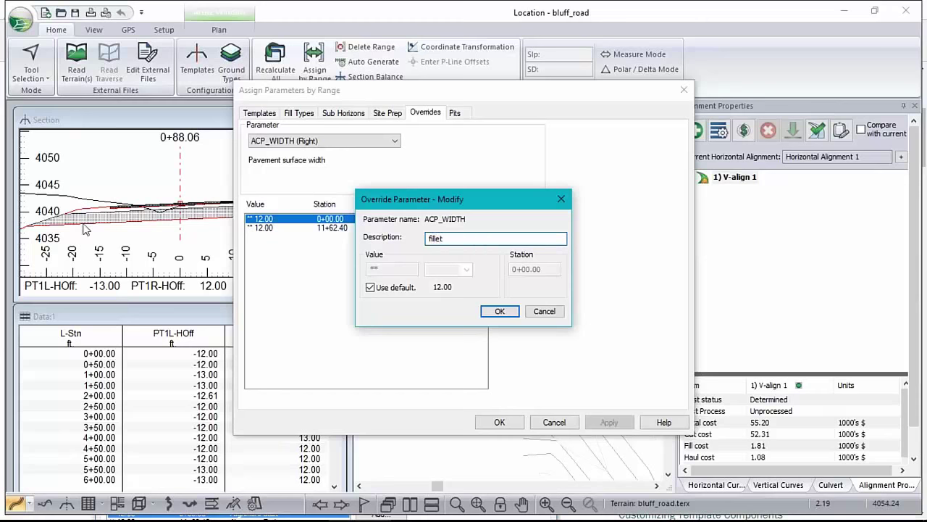
click(370, 288)
text(32)
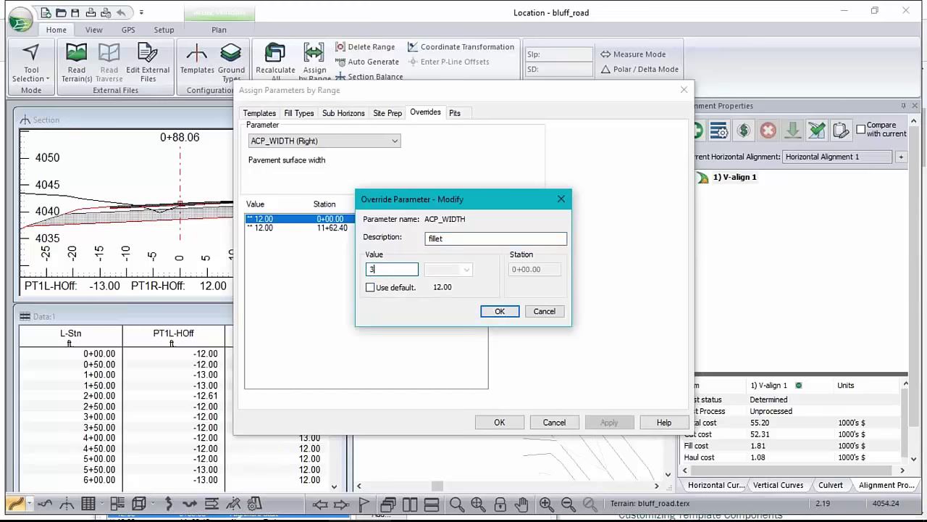
click(500, 311)
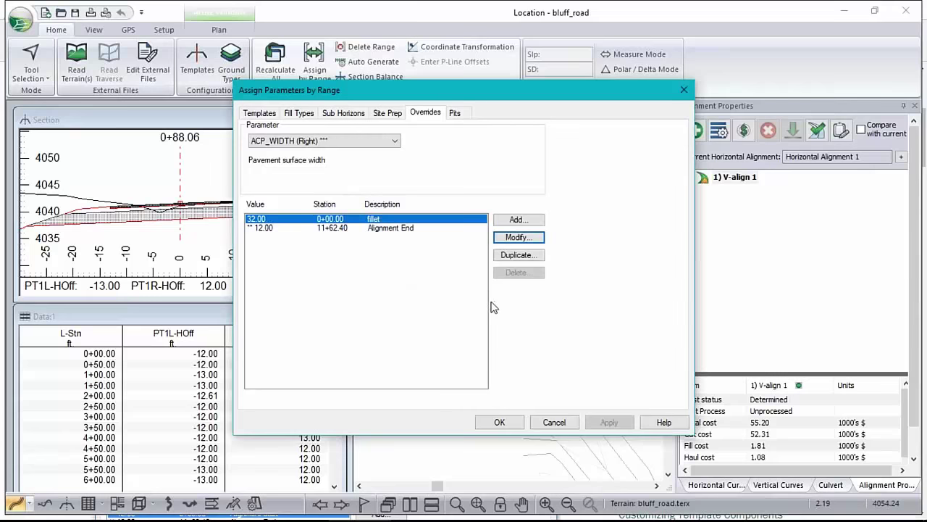
click(478, 422)
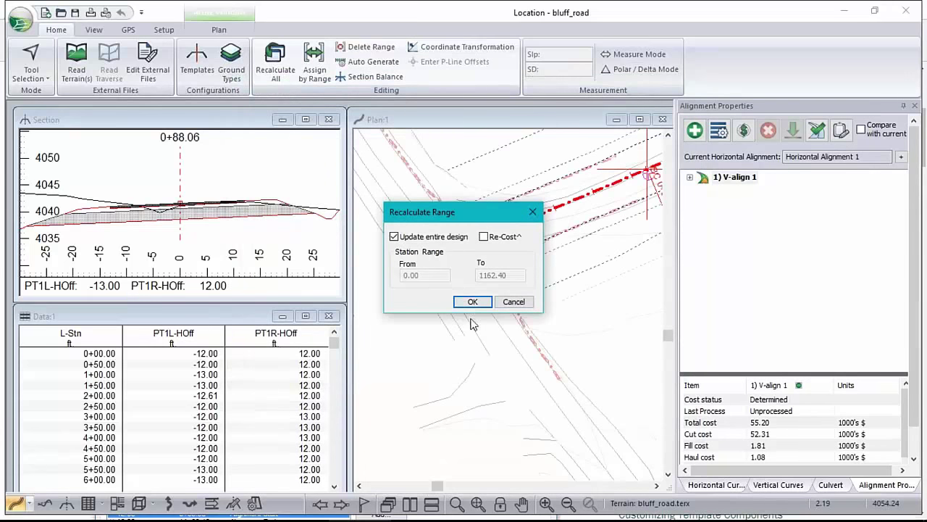
click(472, 302)
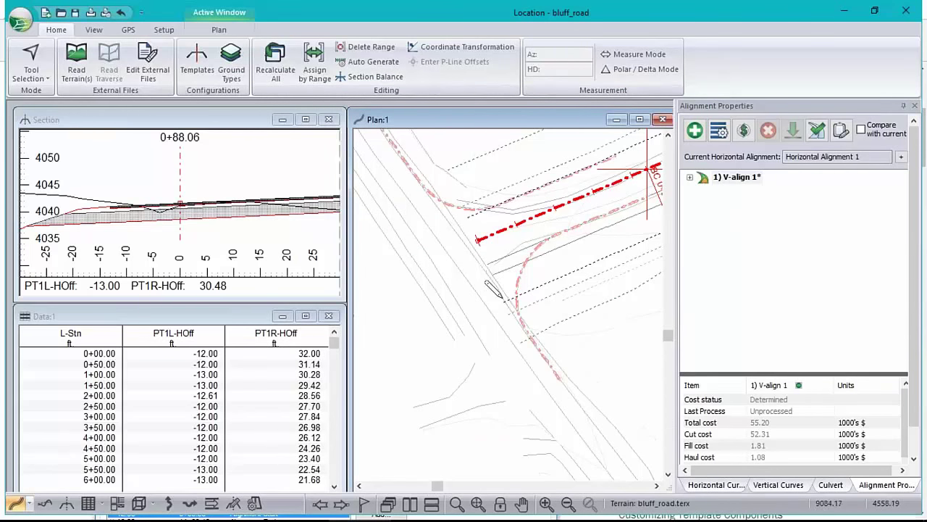
Step: Examine stations and offsets along the Fillet 2 curve in the plan, relative to the main road's centreline
mouse_move(503, 299)
mouse_move(582, 291)
mouse_move(561, 329)
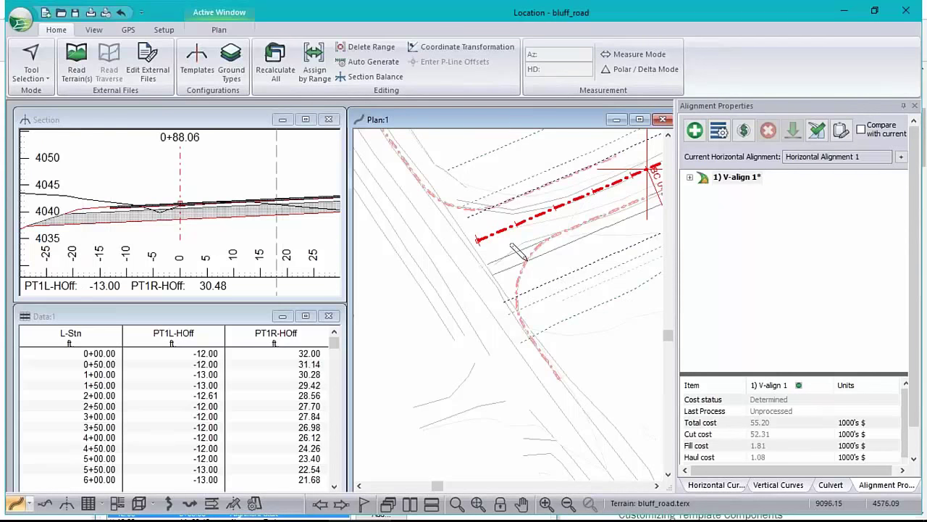
mouse_move(525, 259)
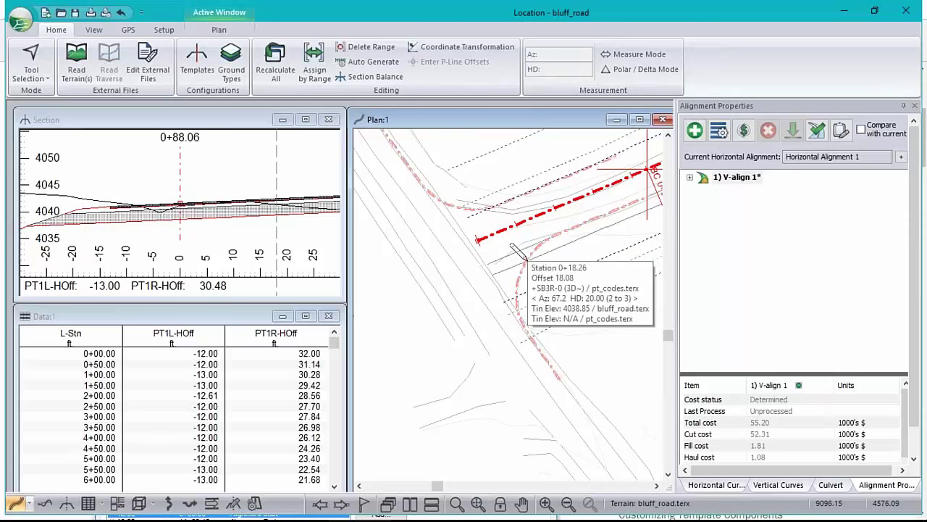
drag(525, 259, 526, 327)
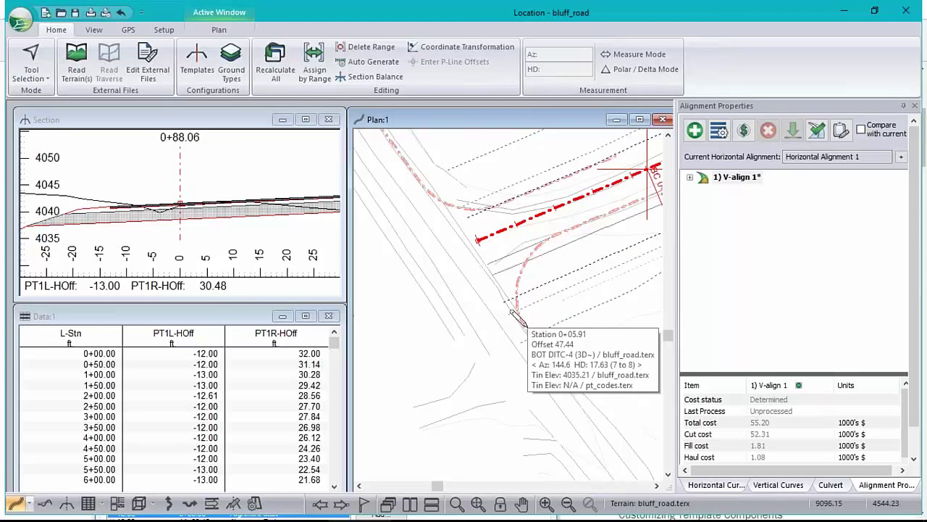
drag(516, 316, 560, 380)
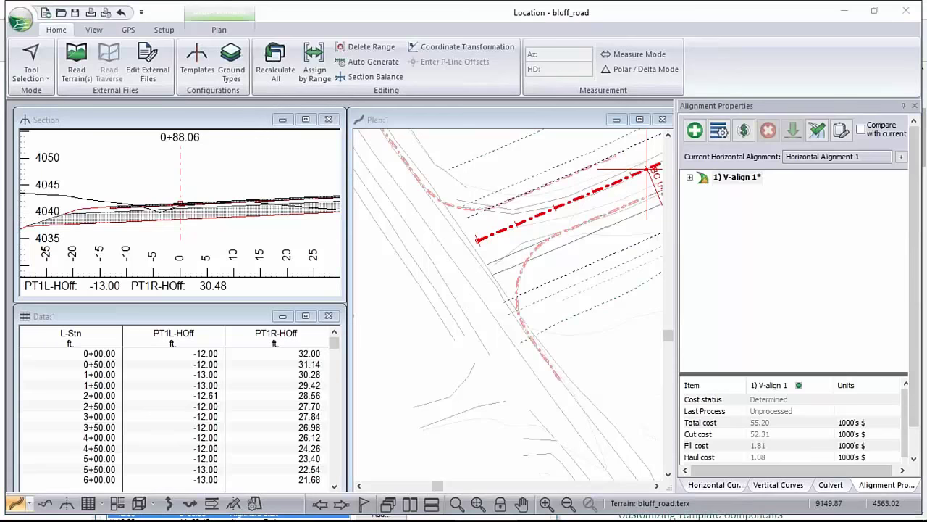
drag(188, 232, 75, 244)
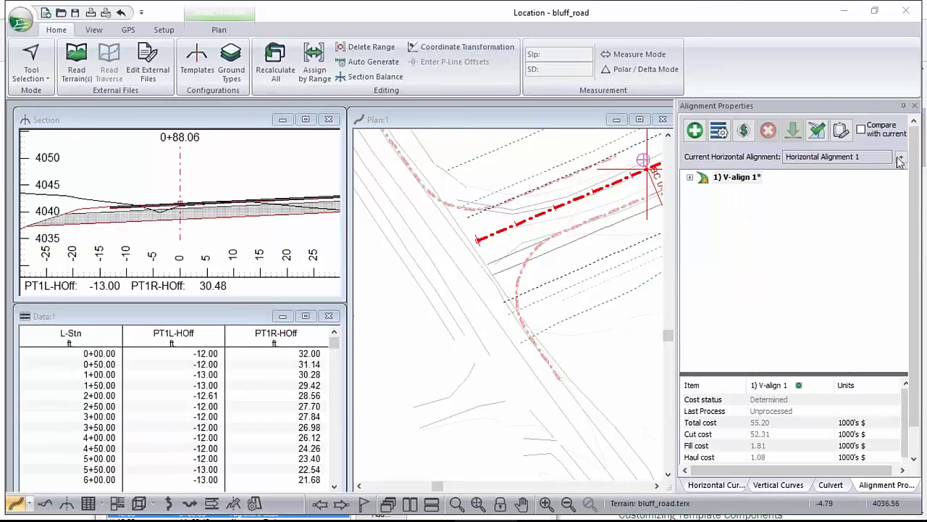
click(645, 166)
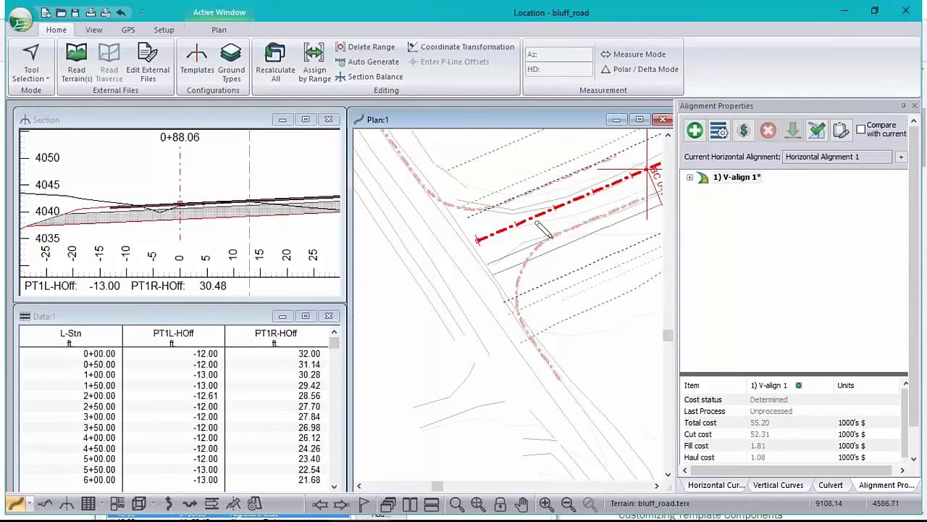
mouse_move(544, 221)
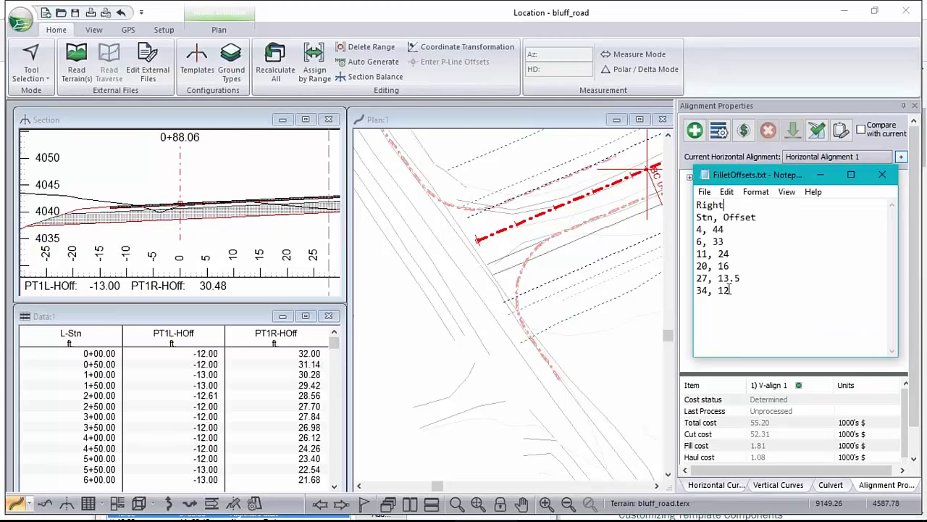
Step: Review the right-side station and offset pairs in FilletOffsets.txt in Notepad, and return to the plan to compare them with Fillet 2
drag(730, 289, 674, 273)
click(704, 290)
drag(728, 289, 702, 290)
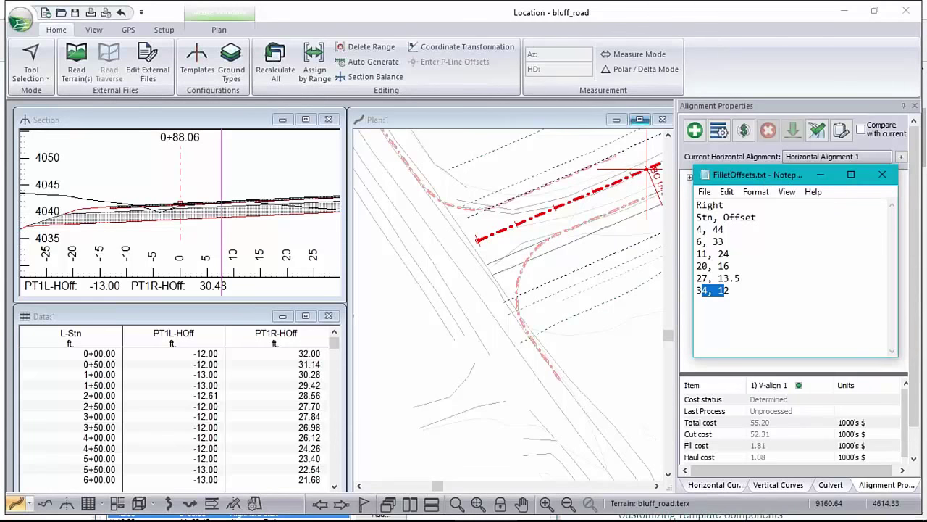
drag(776, 177, 926, 177)
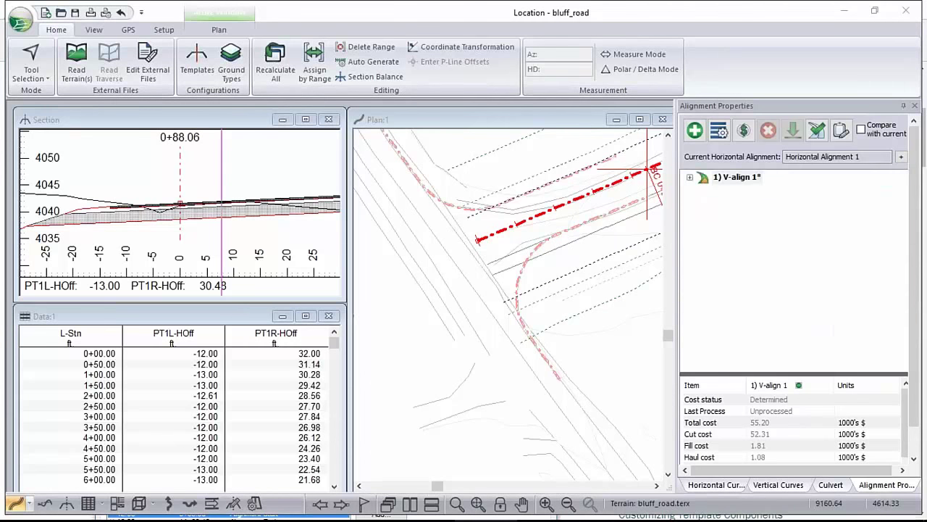
click(484, 15)
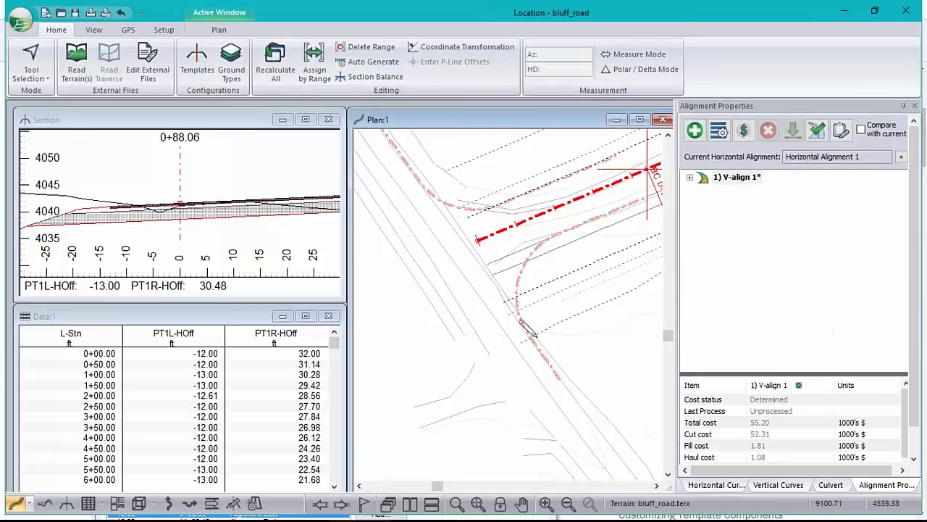
mouse_move(519, 326)
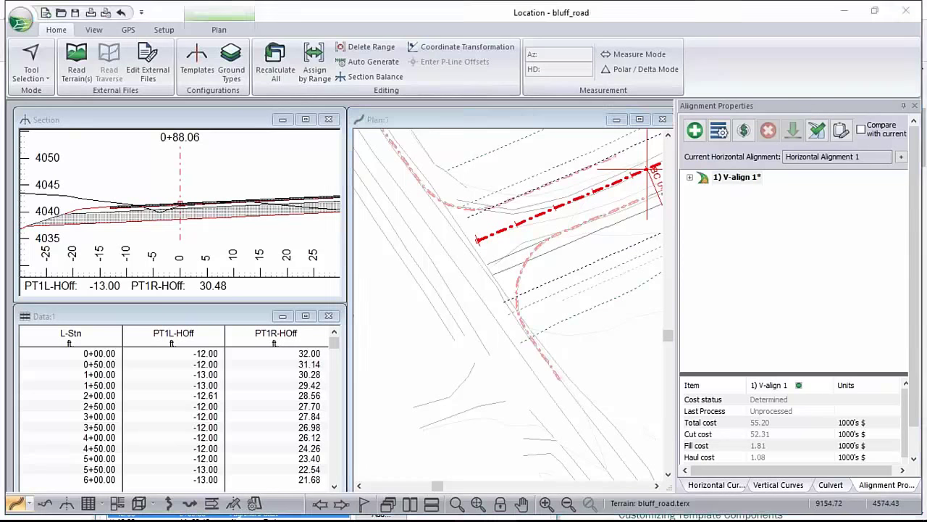
Step: Compare the station and offset pairs in FilletOffsets.txt in Notepad with the Fillet 2 curve in the plan, declining any realignment
key(alt+Tab)
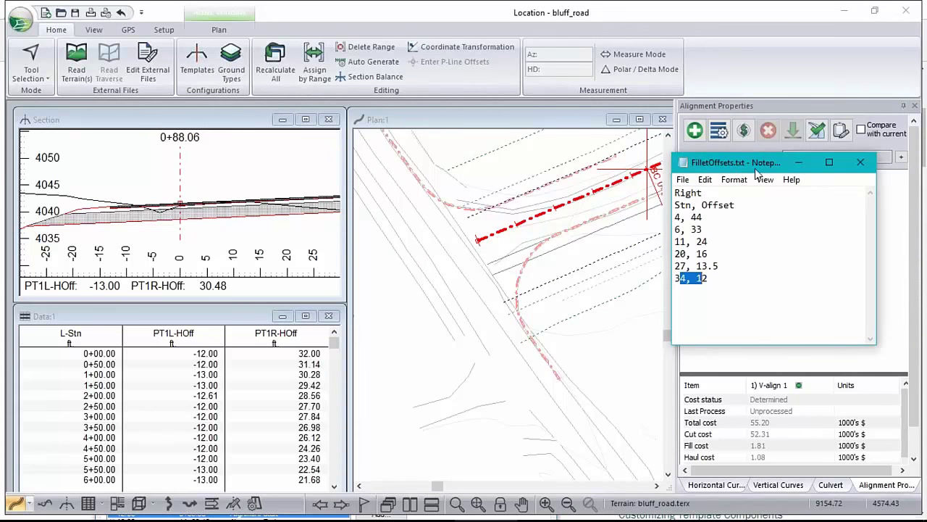
key(alt+Tab)
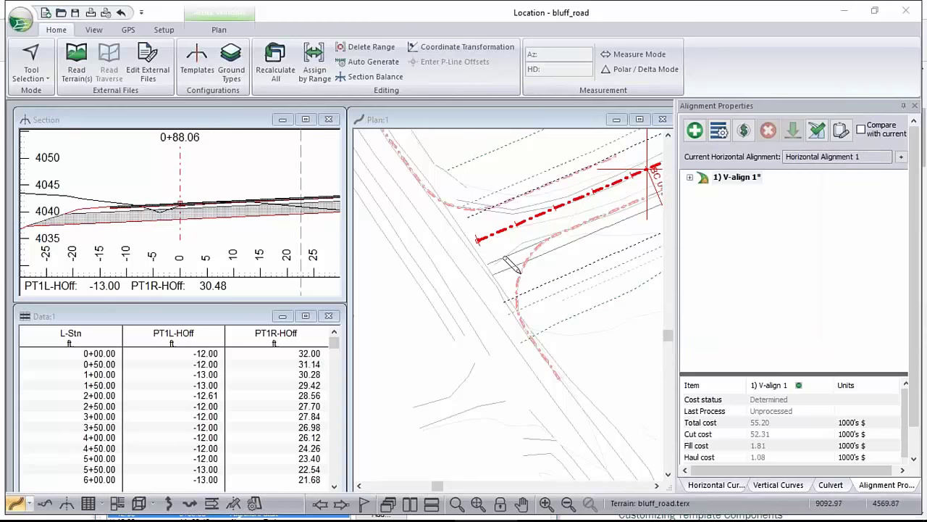
scroll(518, 272, up, 4)
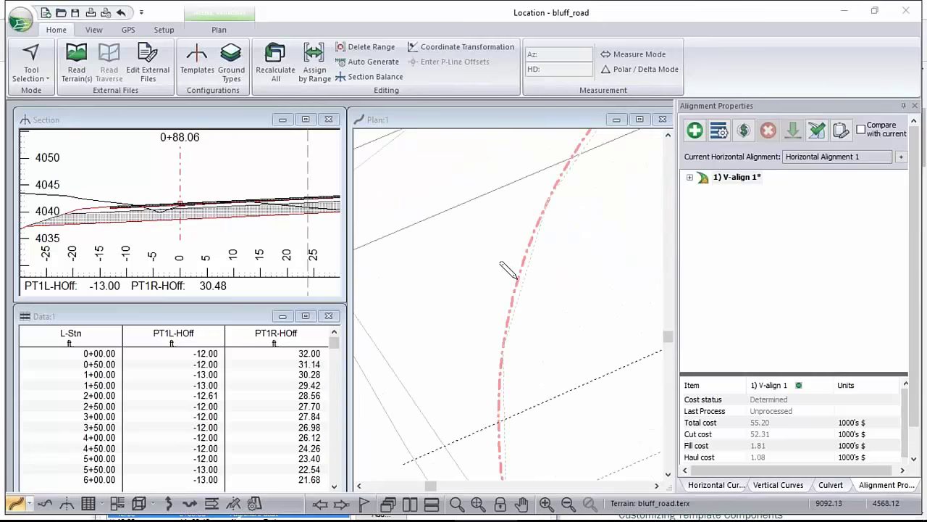
click(516, 277)
click(517, 277)
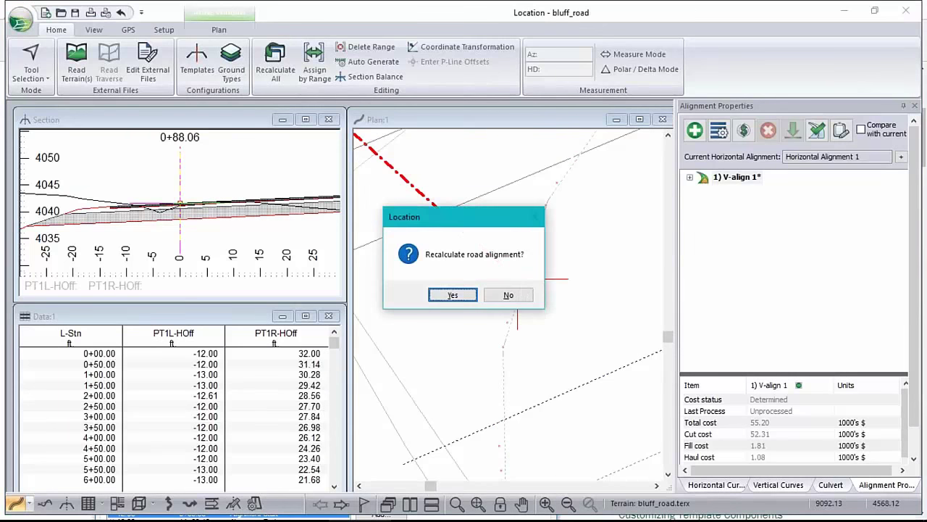
click(516, 292)
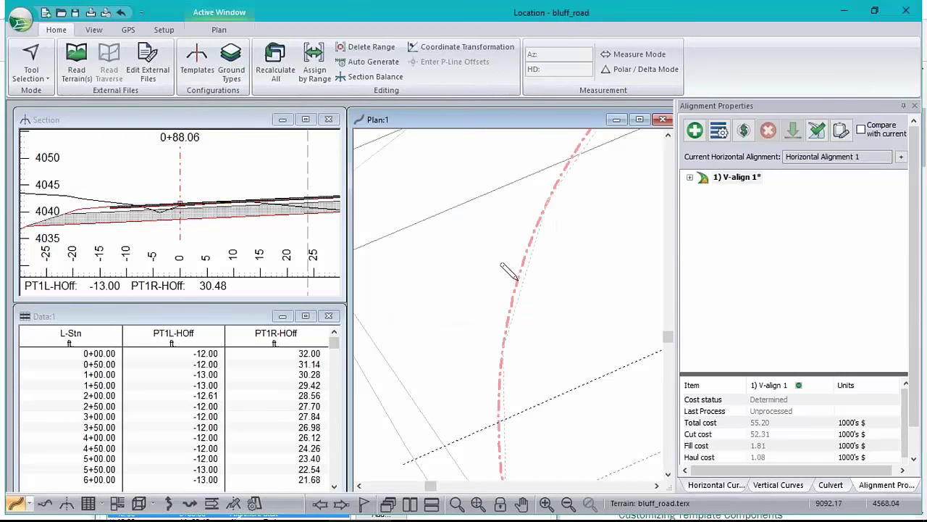
mouse_move(516, 277)
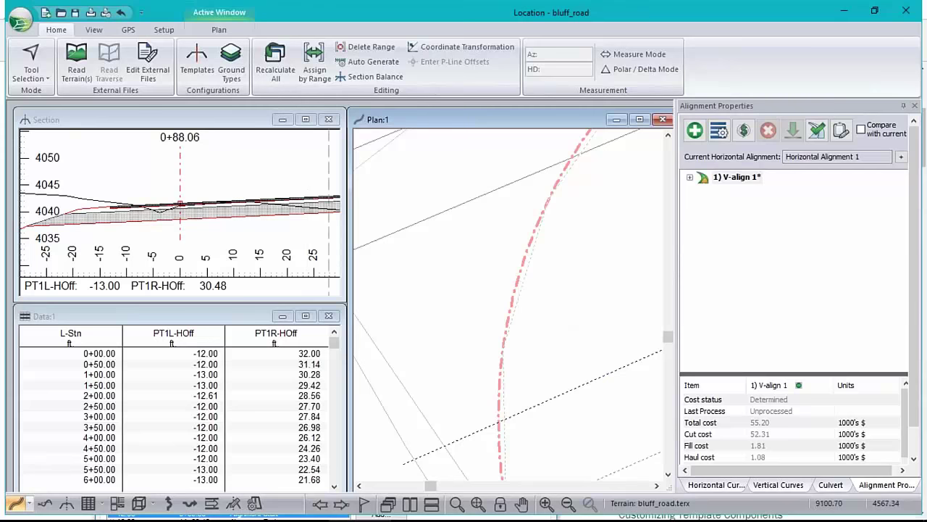
key(alt+Tab)
drag(750, 200, 515, 196)
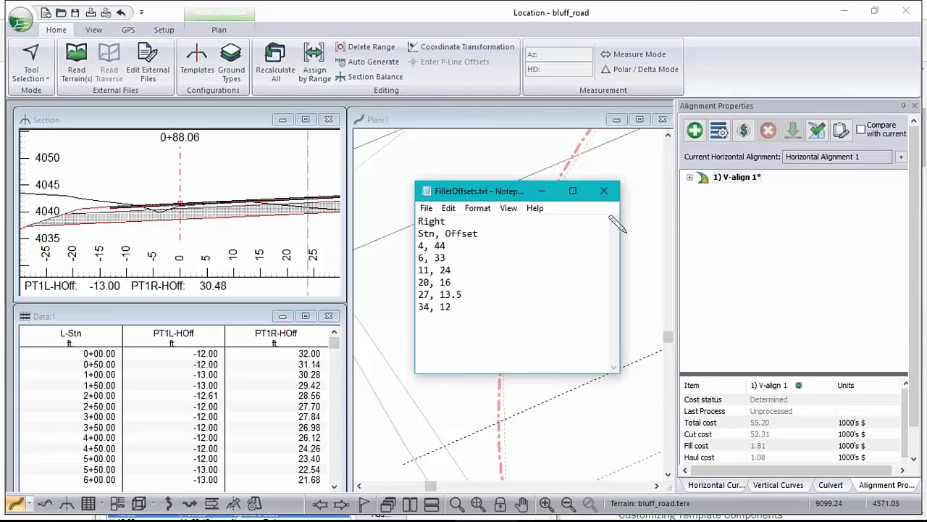
drag(487, 192, 926, 173)
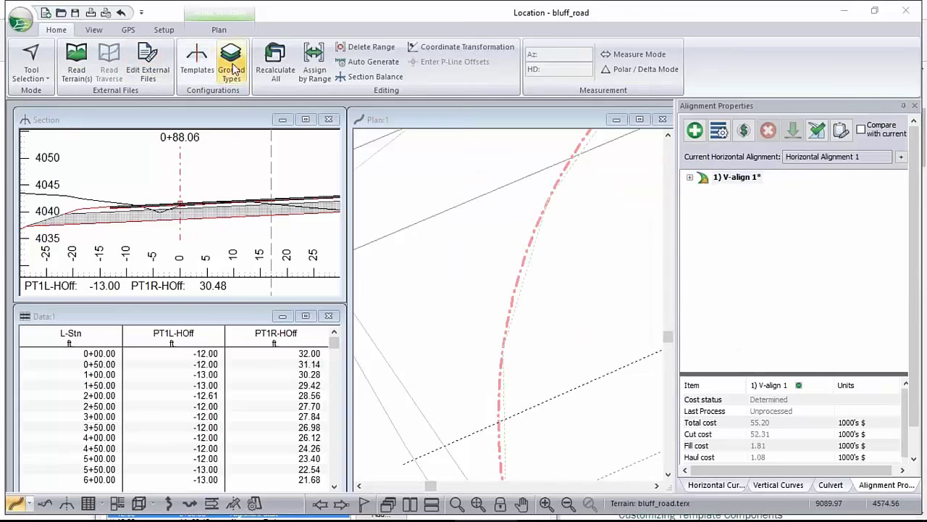
Step: Reopen the range-based ACP_WIDTH (Right) overrides and set the pavement width at station 0+00 to 44
click(313, 58)
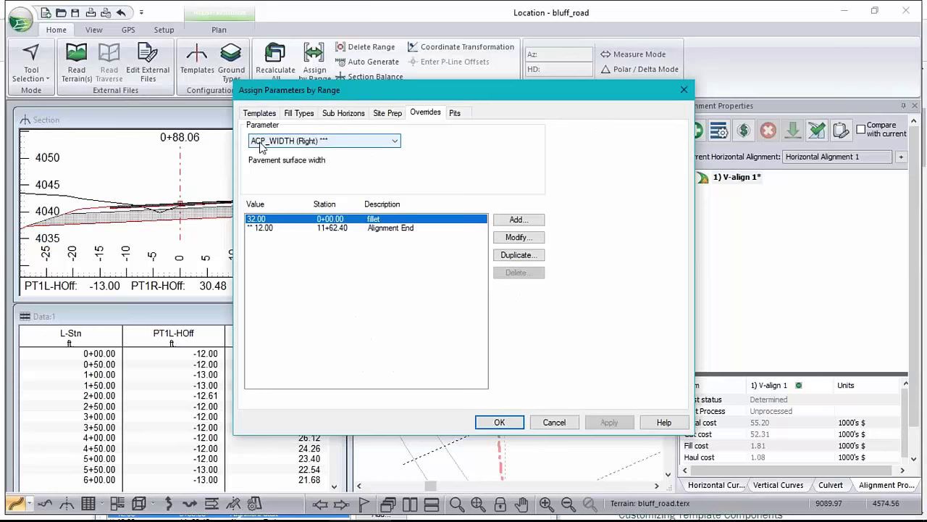
click(518, 220)
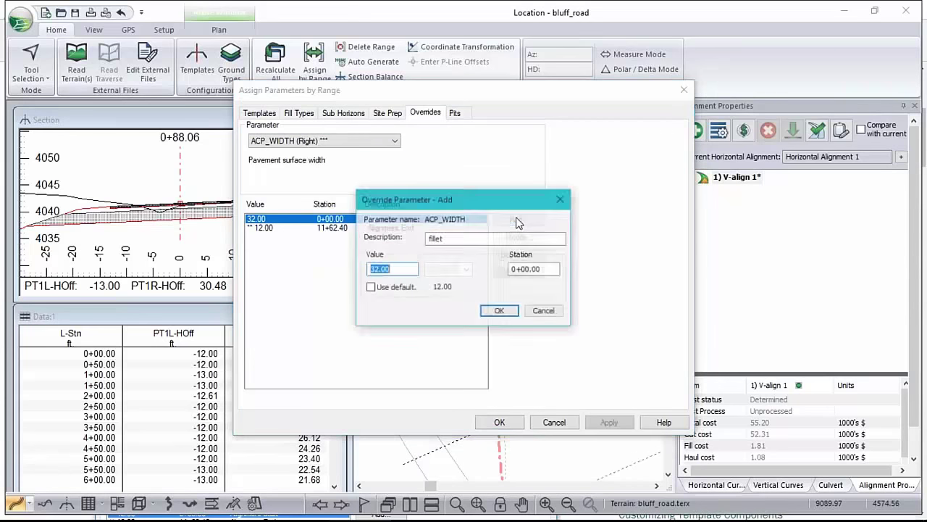
click(542, 311)
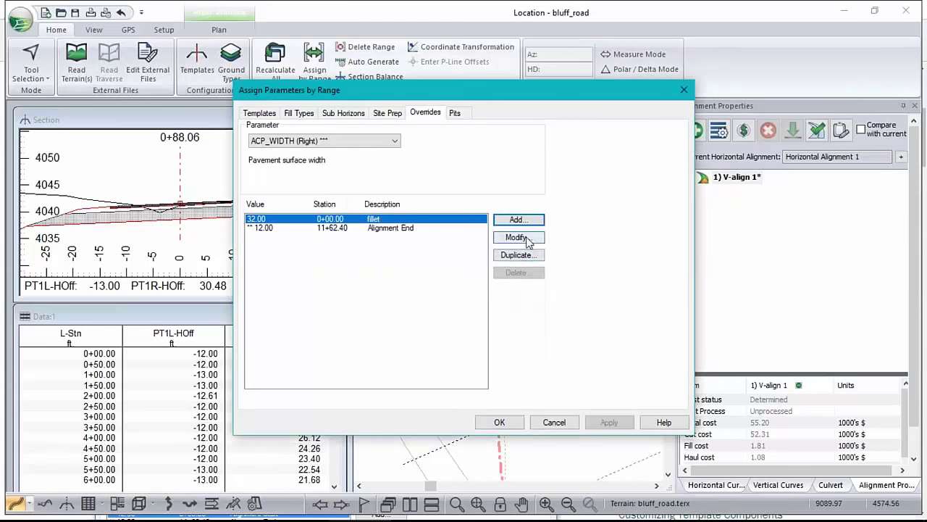
click(526, 239)
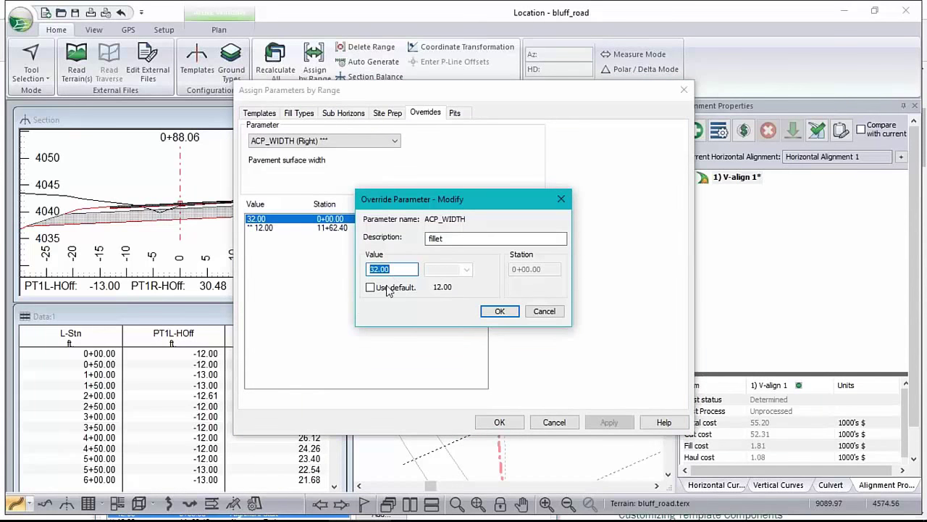
text(44)
click(500, 311)
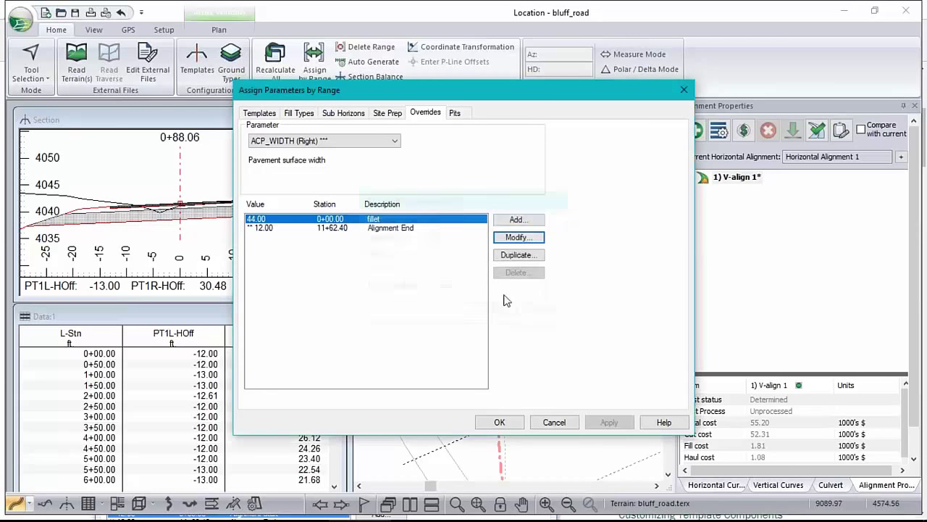
Step: Add a "fillet" override with a width of 44 at station 4, then accept the overrides and recalculate the design
click(534, 220)
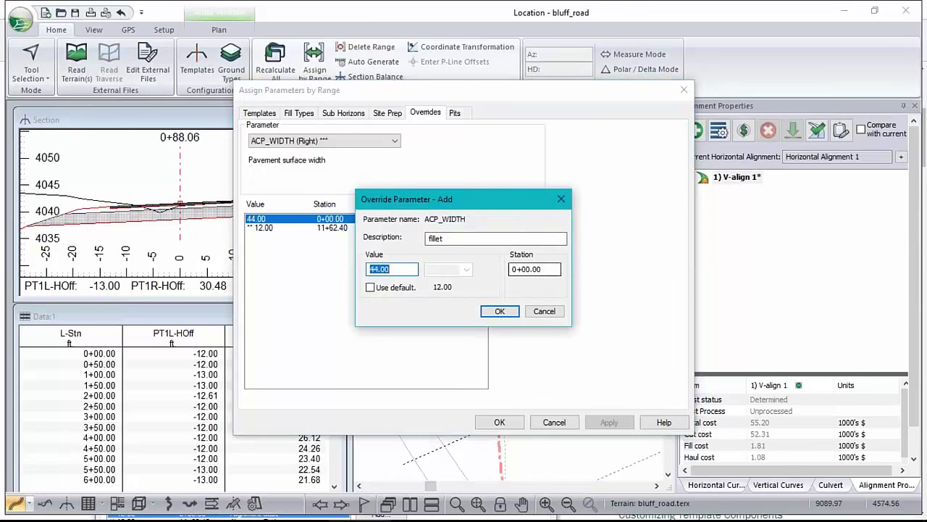
double_click(549, 269)
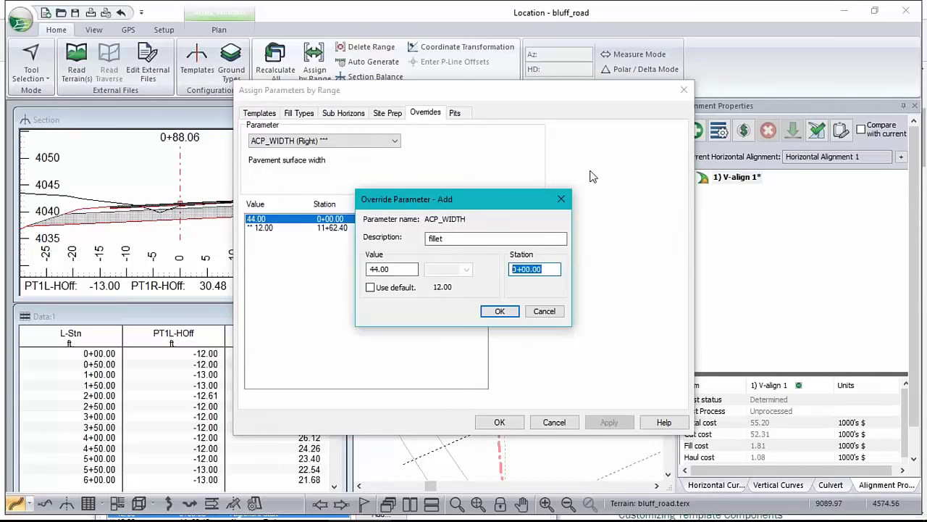
text(4)
click(499, 312)
click(500, 423)
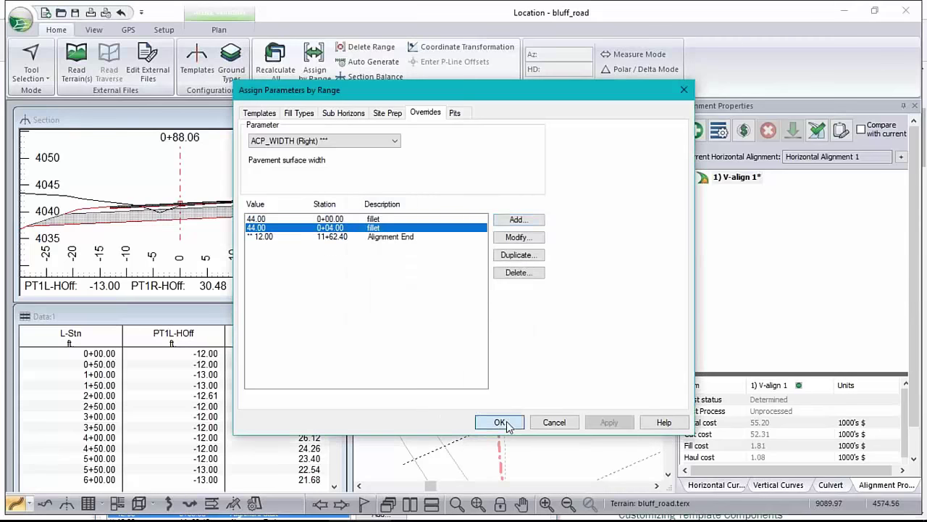
click(471, 302)
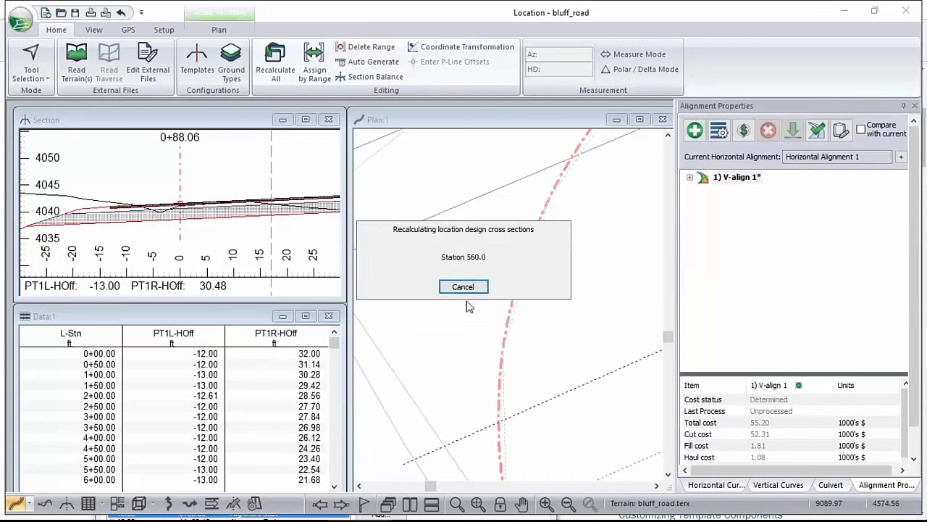
Step: Reduce the design window and arrange it beside the FilletOffsets.txt Notepad window so both are readable
click(874, 10)
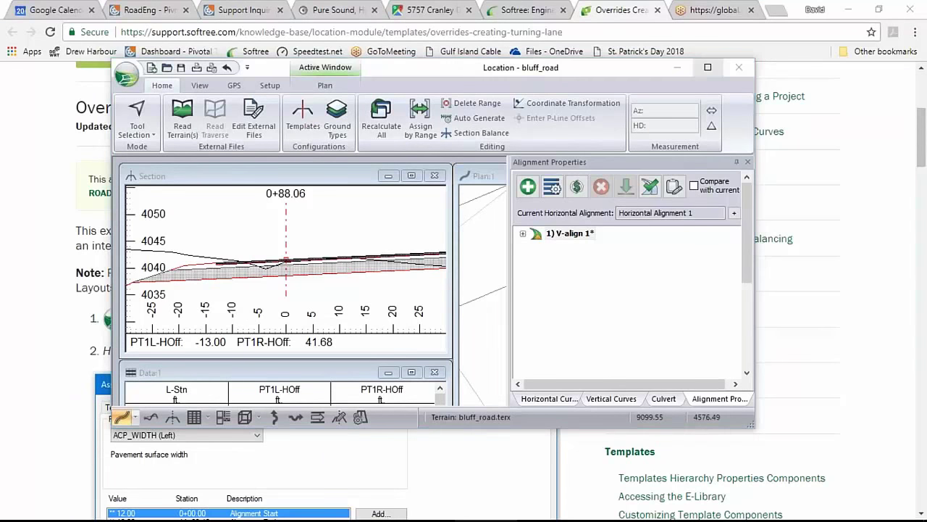
key(alt+Tab)
drag(812, 162, 775, 183)
click(434, 72)
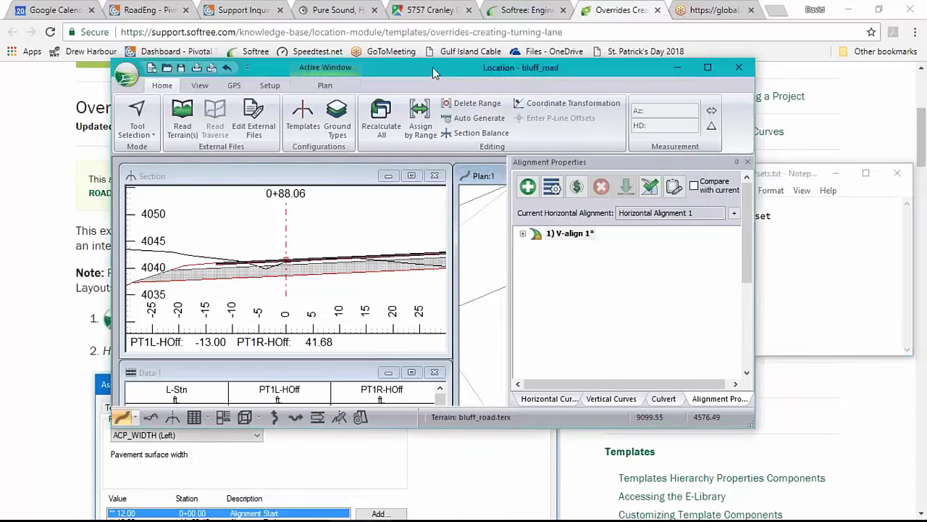
drag(434, 73, 375, 68)
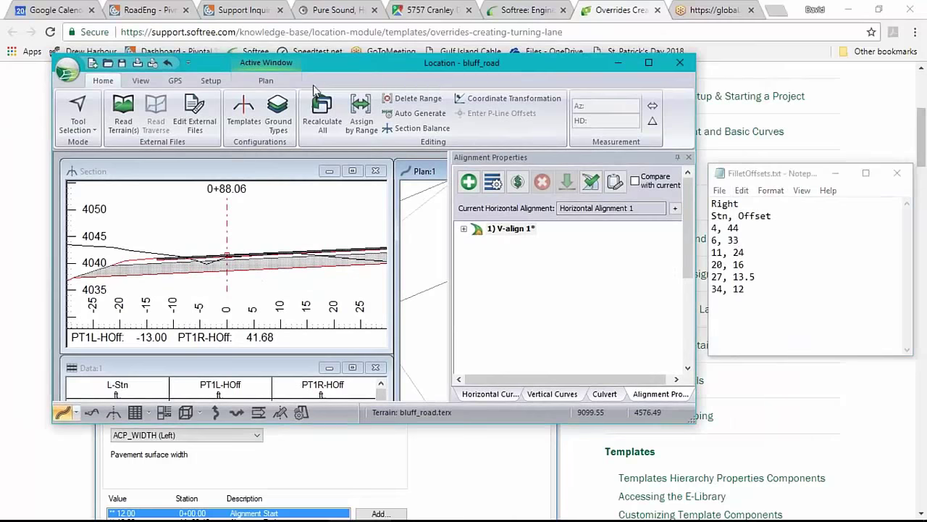
Step: Reopen the range-based overrides and duplicate the 0+04 fillet override with a width of 33 at station 6
click(361, 112)
click(273, 209)
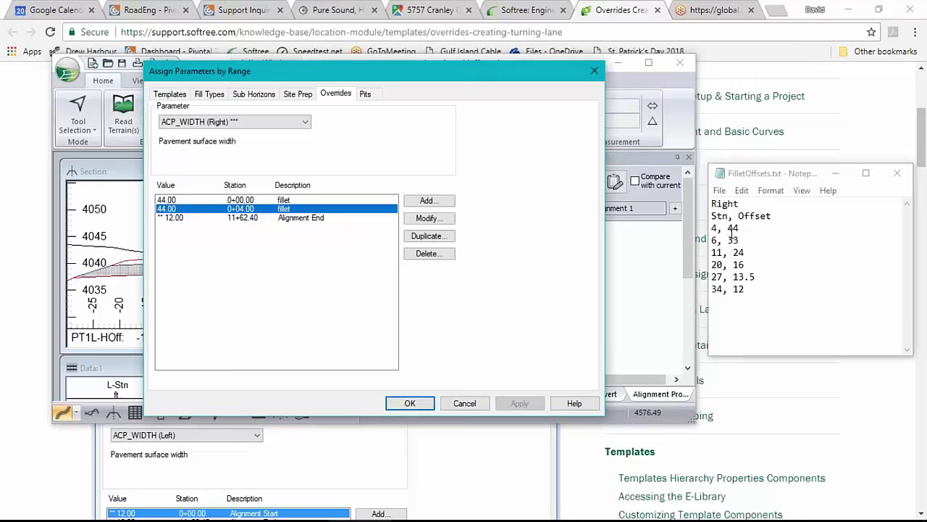
click(431, 236)
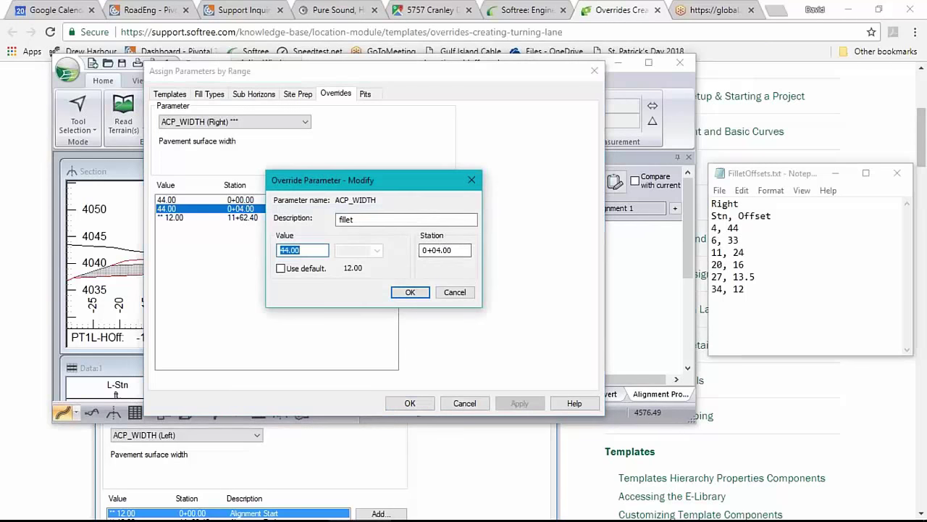
text(33)
key(Tab)
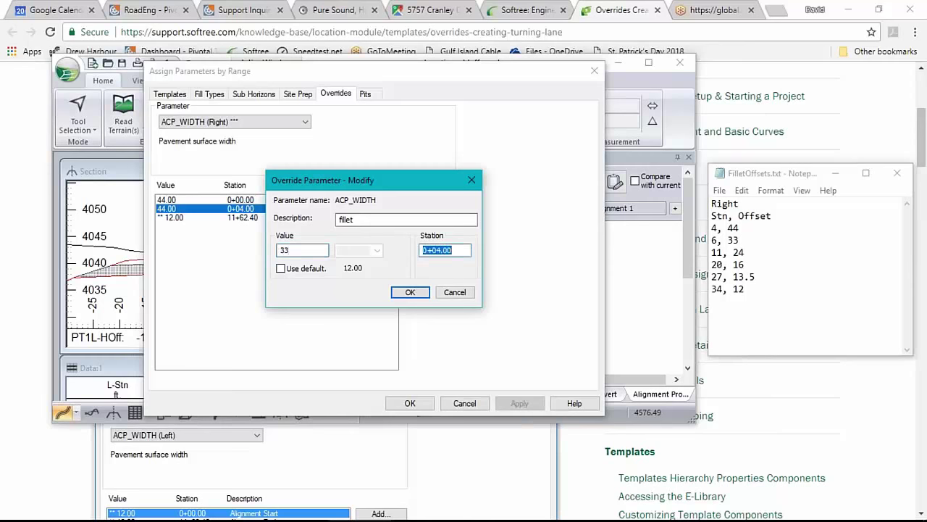
text(6)
key(Return)
Step: Duplicate the 0+06 fillet override with a width of 24 at station 11
key(alt+m)
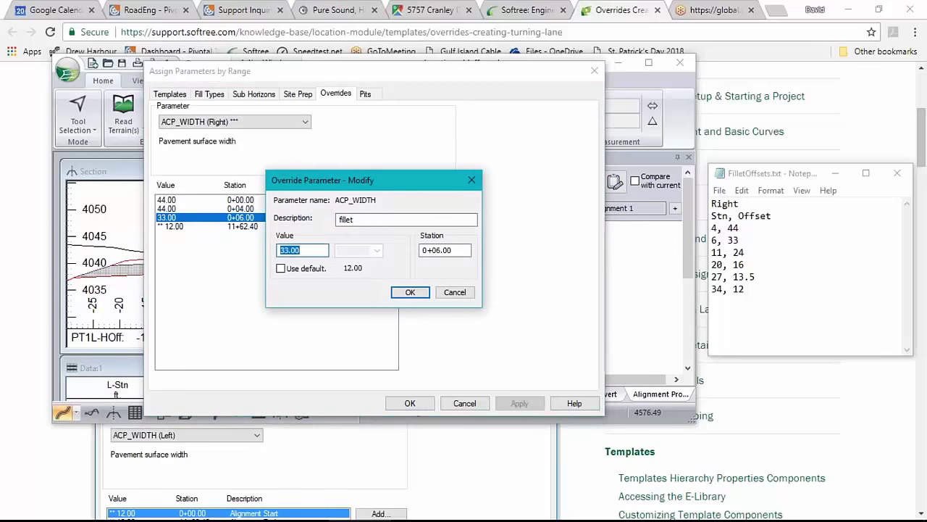
text(24)
key(Tab)
key(Tab)
text(11)
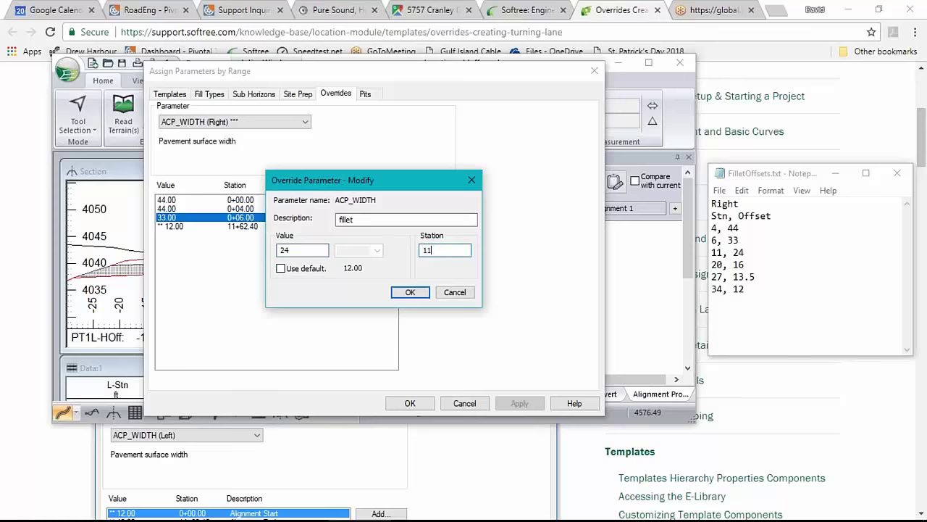
key(Return)
Step: Duplicate the 0+11 fillet override with a width of 16 at station 20
key(alt+m)
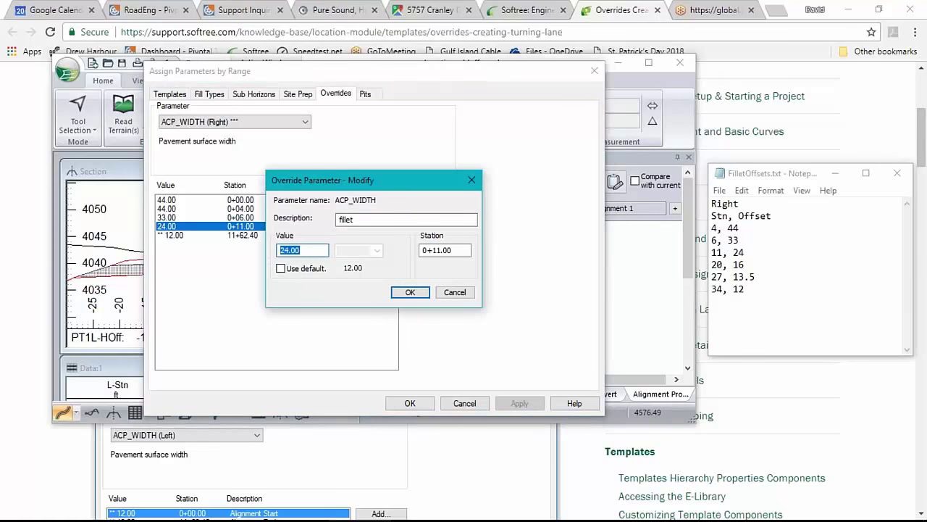
text(16)
key(Tab)
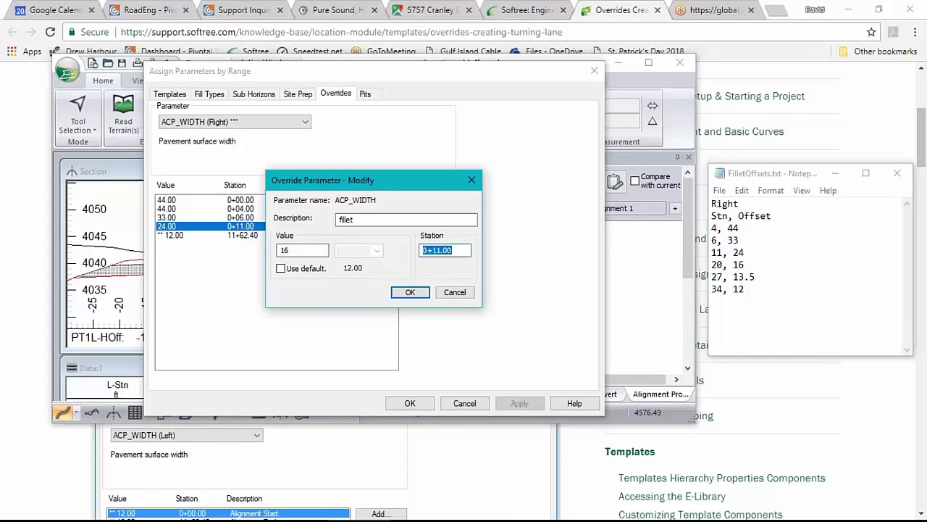
text(20)
key(Return)
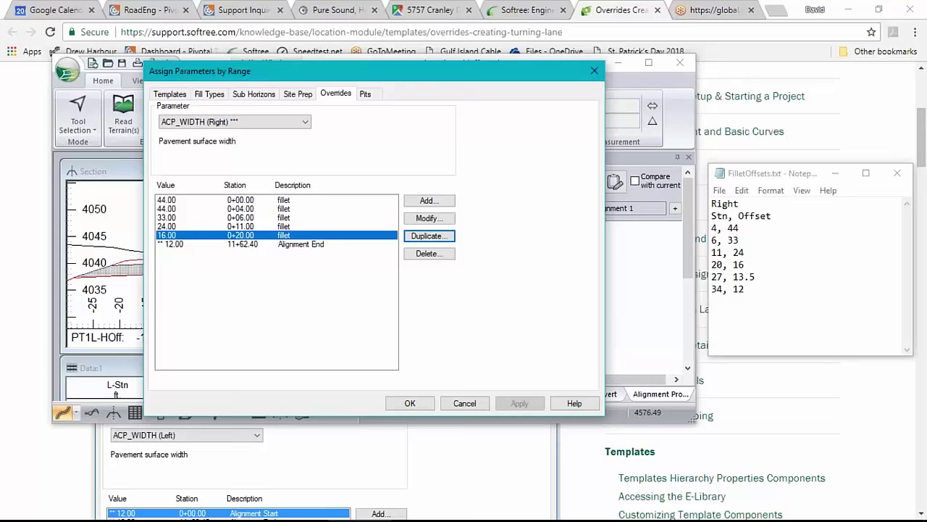
Step: Duplicate the 0+20 fillet override with a width of 13.5 at station 27
key(alt+m)
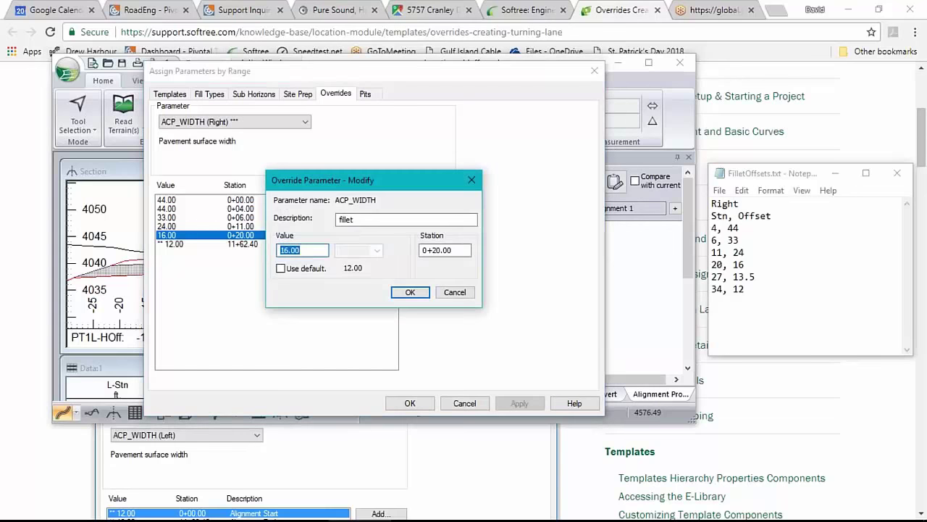
text(13.5)
key(Tab)
key(Tab)
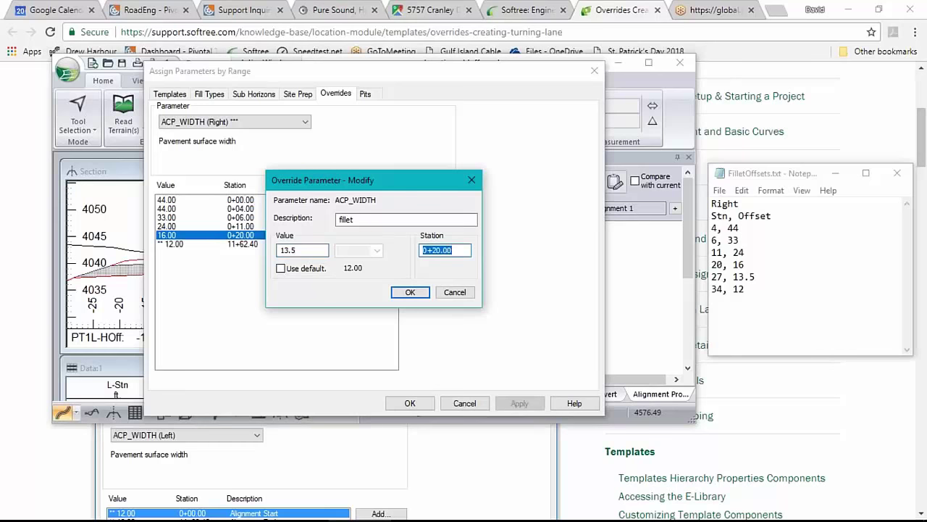
text(27)
key(Return)
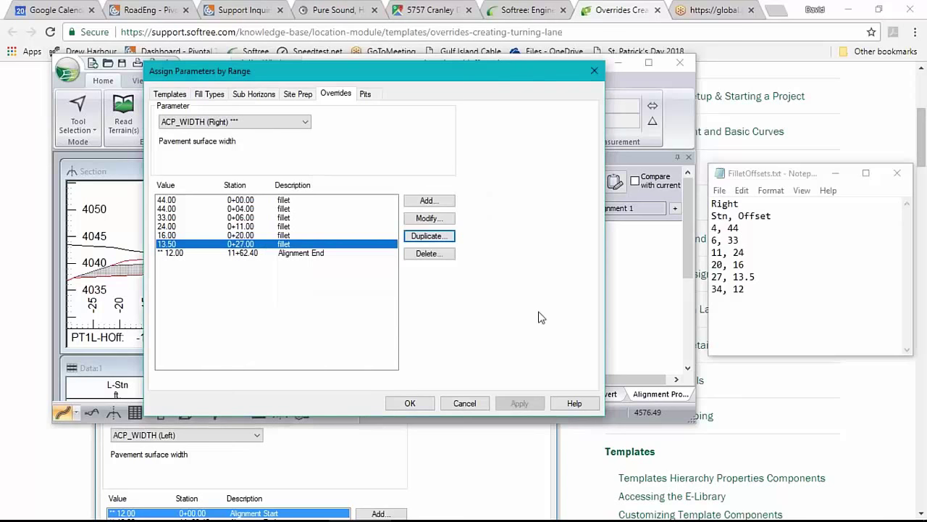
Step: Duplicate the 0+27 fillet override at station 34 using the default pavement width
click(413, 240)
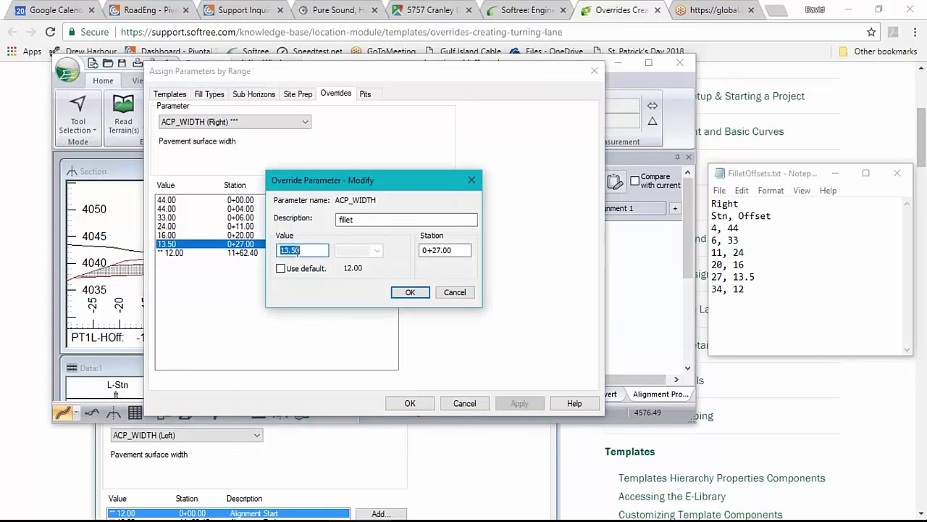
click(281, 269)
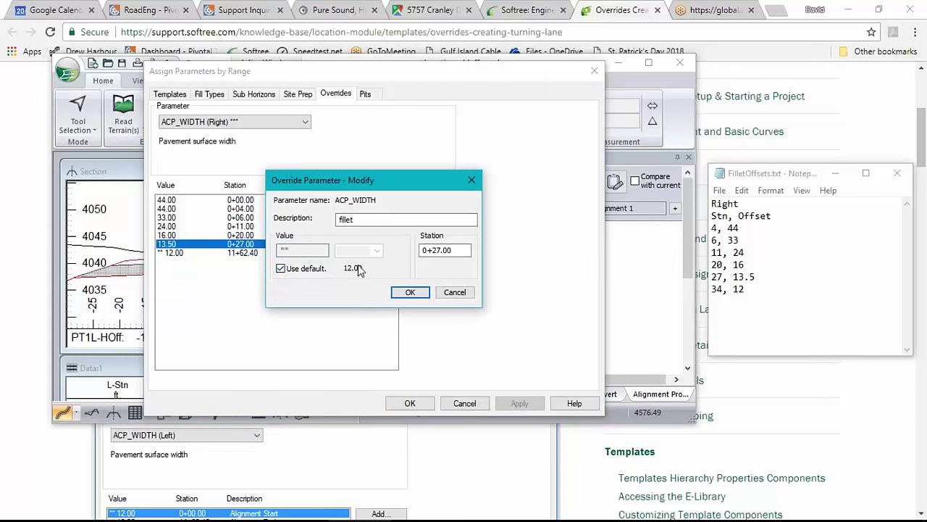
drag(460, 252, 369, 244)
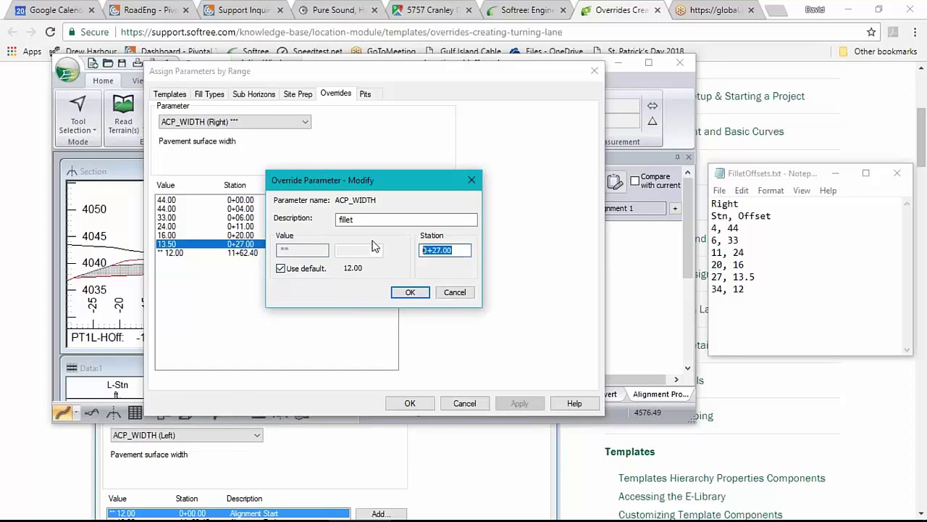
text(34)
click(410, 292)
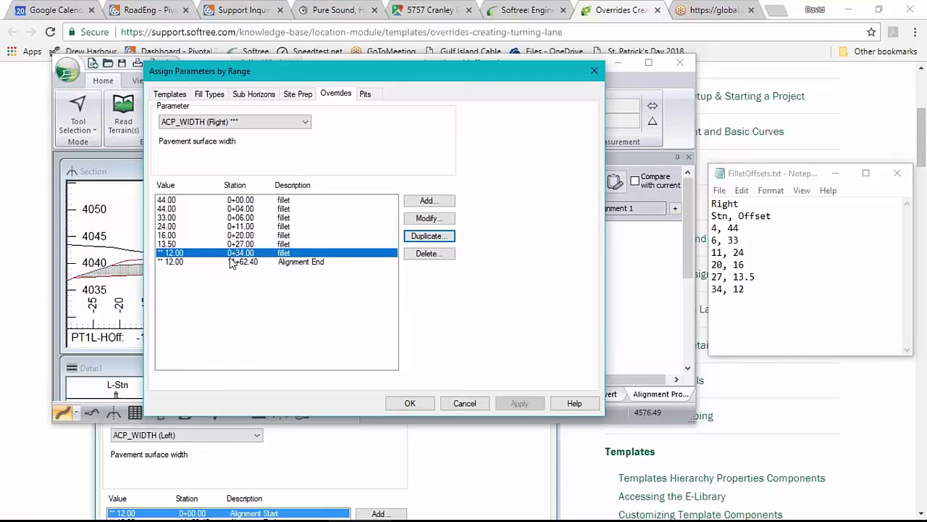
Step: Accept the right pavement width overrides and recalculate the entire design, with the Location window maximized
click(410, 403)
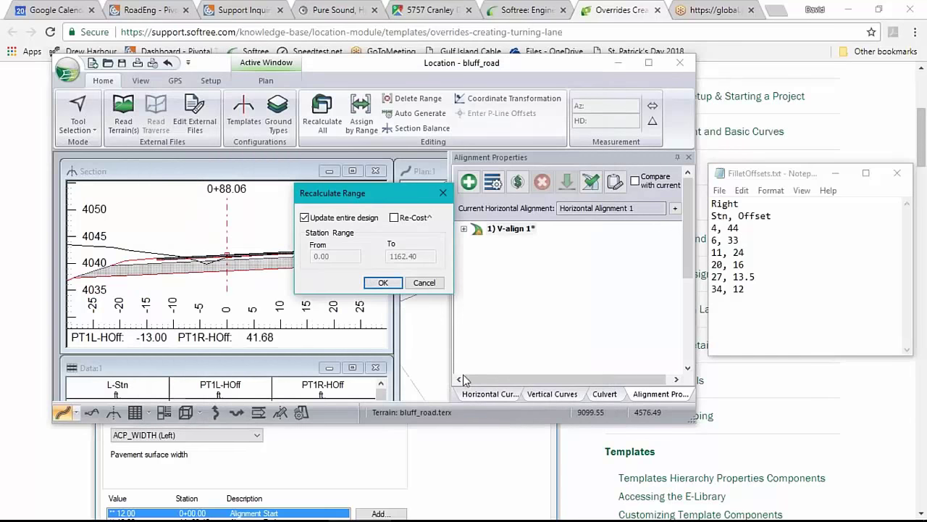
click(395, 284)
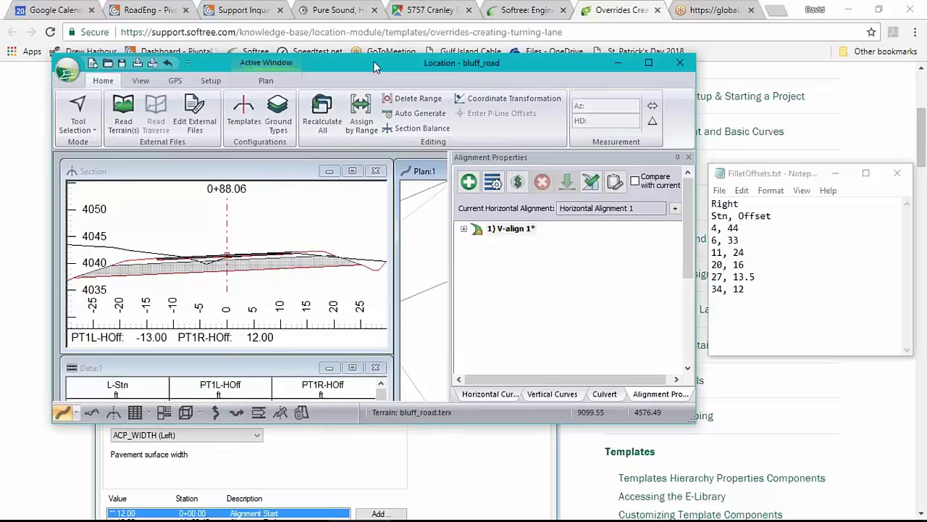
double_click(375, 67)
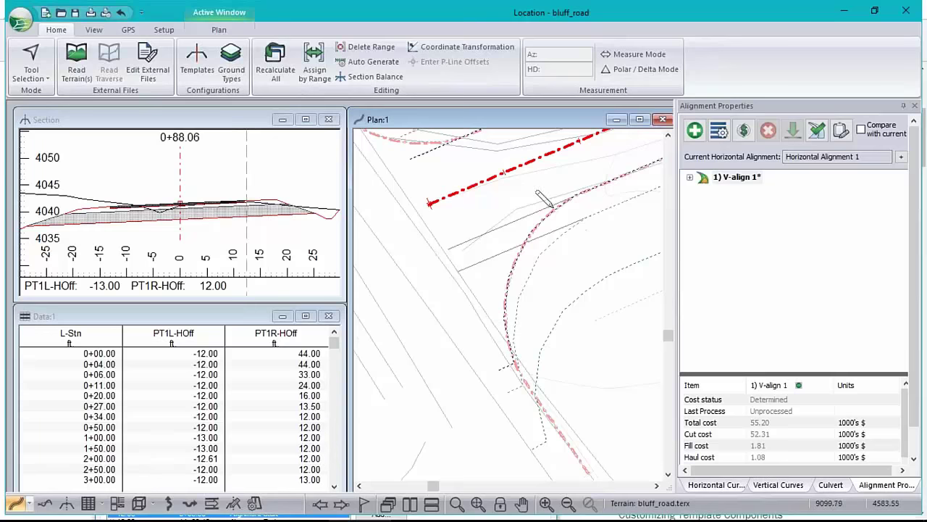
Step: Examine in the plan how closely the widened right pavement edge follows the fillet curve around the intersection corner
scroll(542, 204, up, 3)
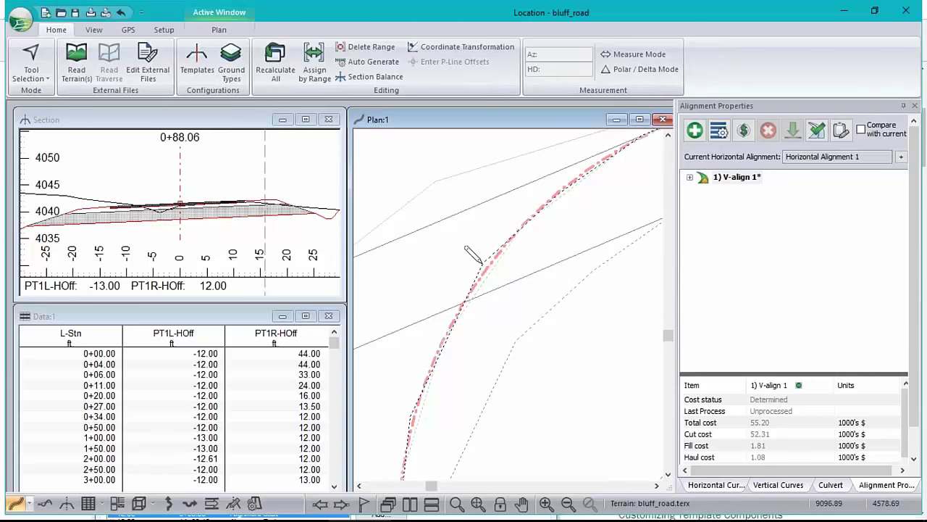
scroll(479, 262, up, 3)
scroll(482, 262, up, 1)
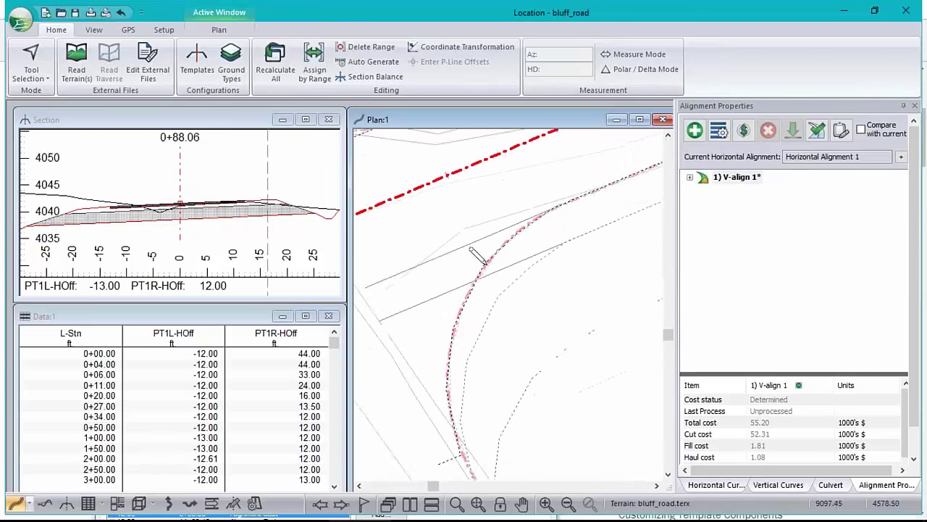
middle_drag(455, 346, 472, 262)
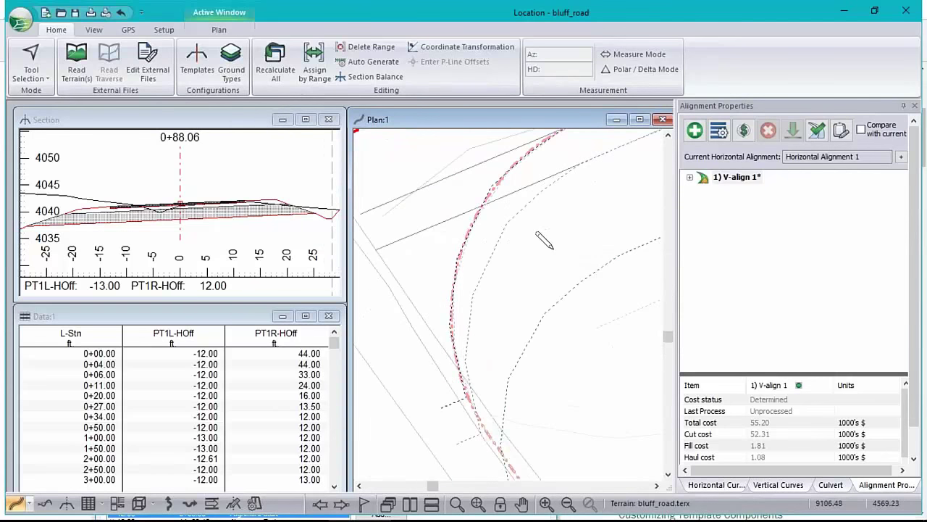
mouse_move(552, 248)
scroll(500, 239, down, 2)
scroll(467, 241, down, 1)
middle_drag(438, 213, 464, 272)
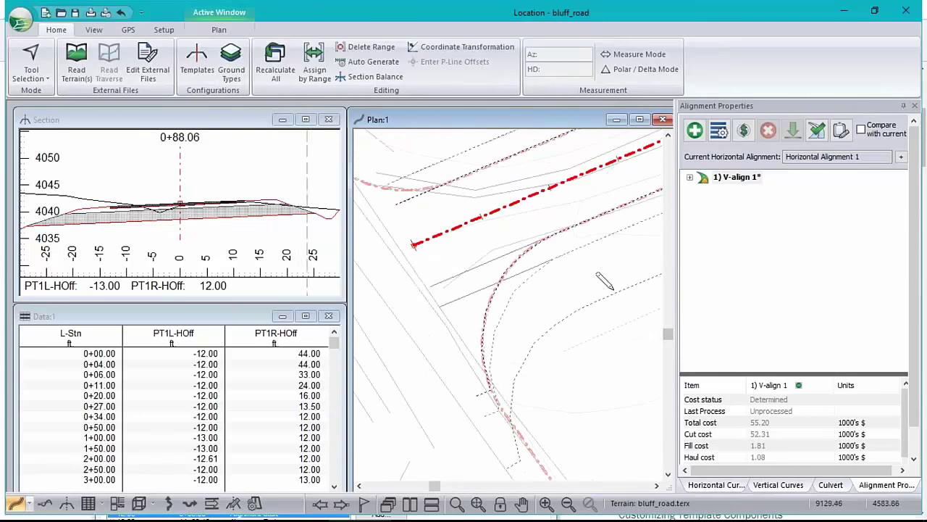
mouse_move(577, 317)
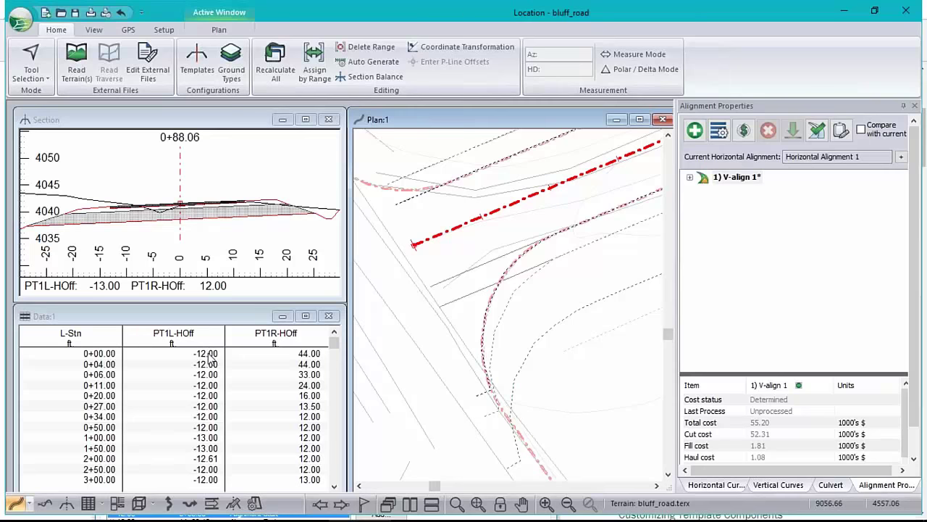
Step: Review the PT1L-HOff and PT1R-HOff columns selected for the Data window, leaving the field list without changes
click(180, 319)
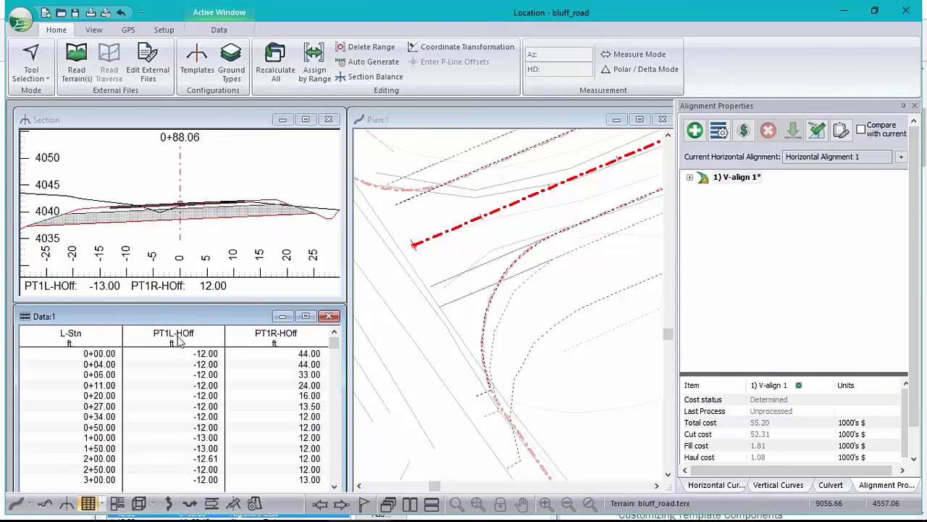
right_click(182, 369)
click(250, 436)
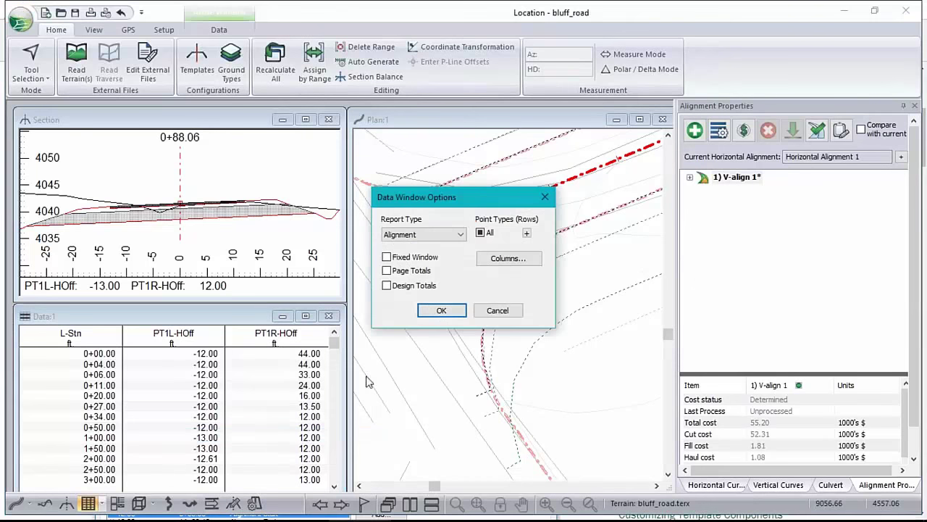
click(506, 261)
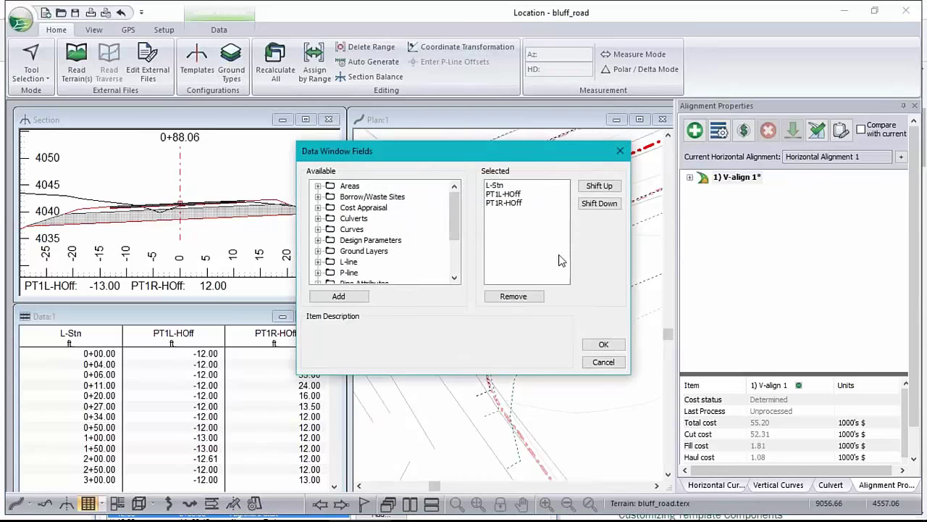
click(503, 194)
click(505, 203)
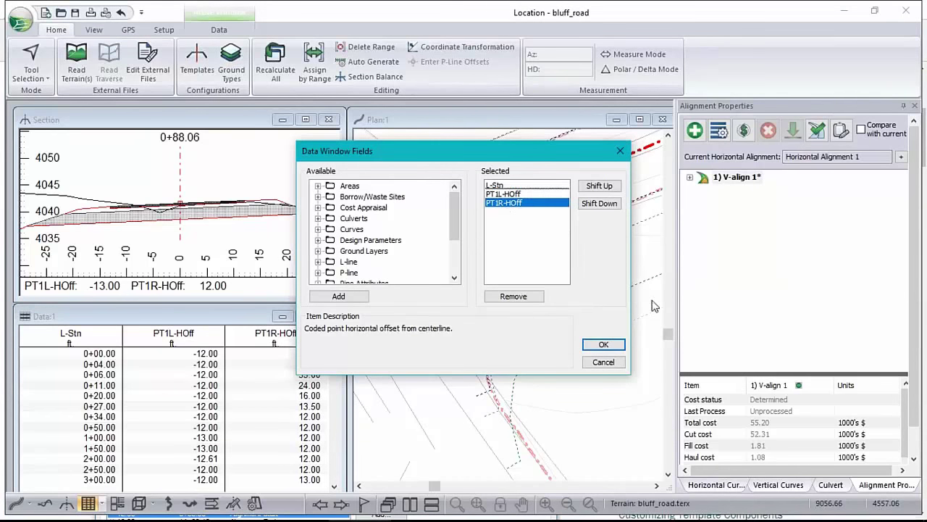
click(502, 204)
click(591, 361)
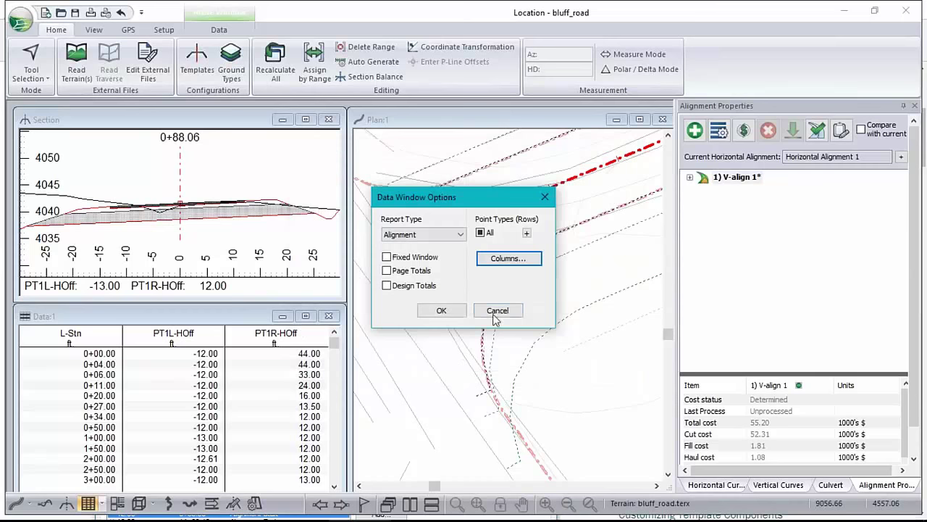
Step: Review the point types reported in the Data window, checking the auto interval points and the template over-ride points
click(527, 233)
click(381, 300)
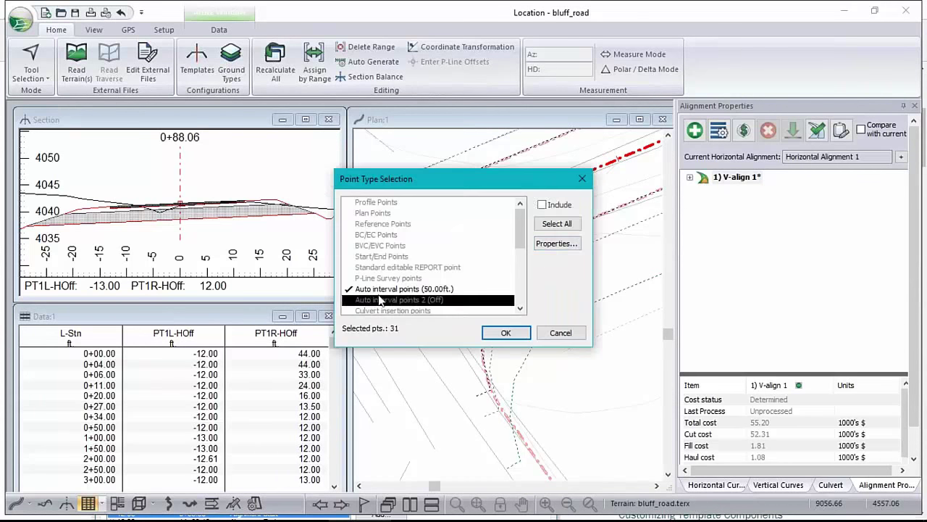
click(395, 291)
scroll(395, 293, down, 3)
click(391, 246)
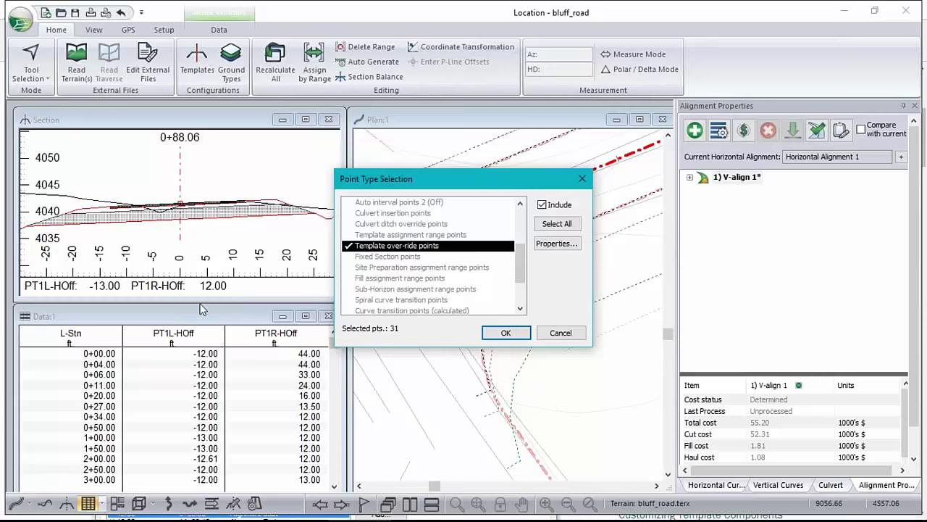
click(522, 339)
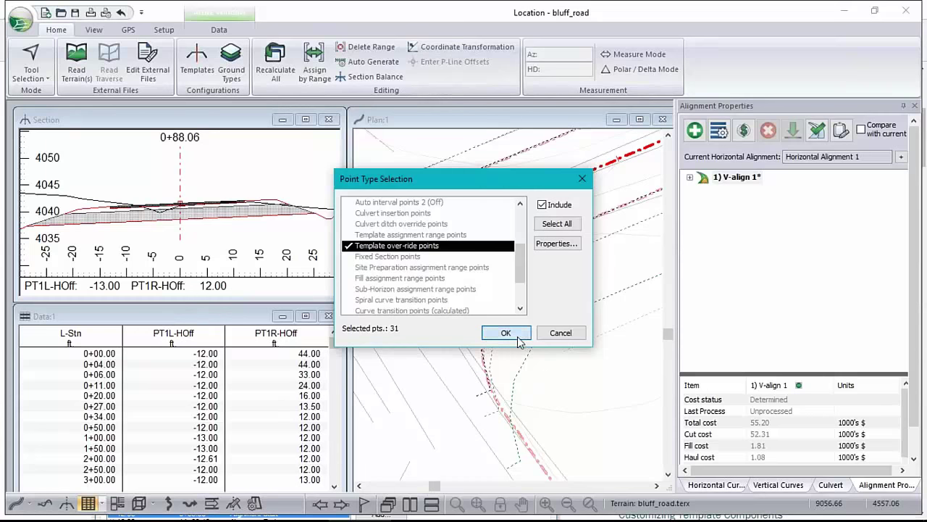
click(420, 310)
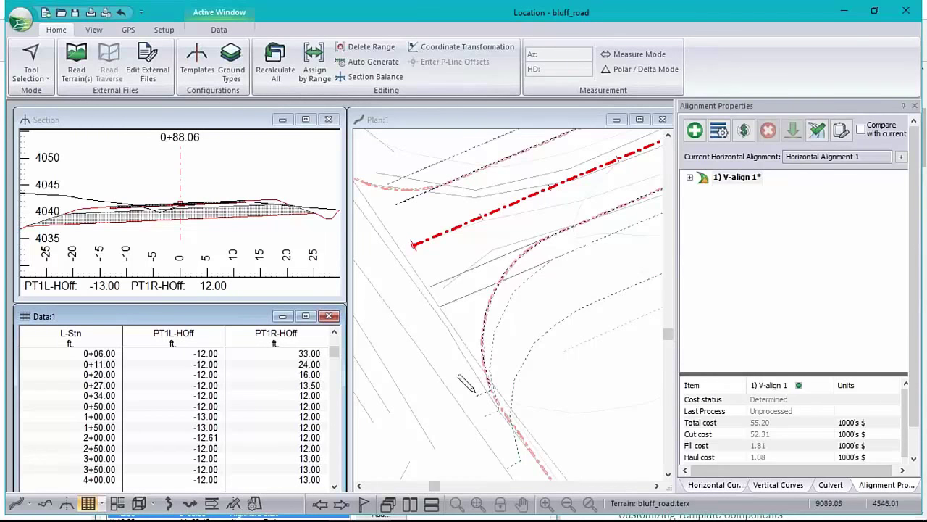
Step: Make station 0+34 current in the plan and examine the right-hand slope and ditch in its cross section
mouse_move(474, 390)
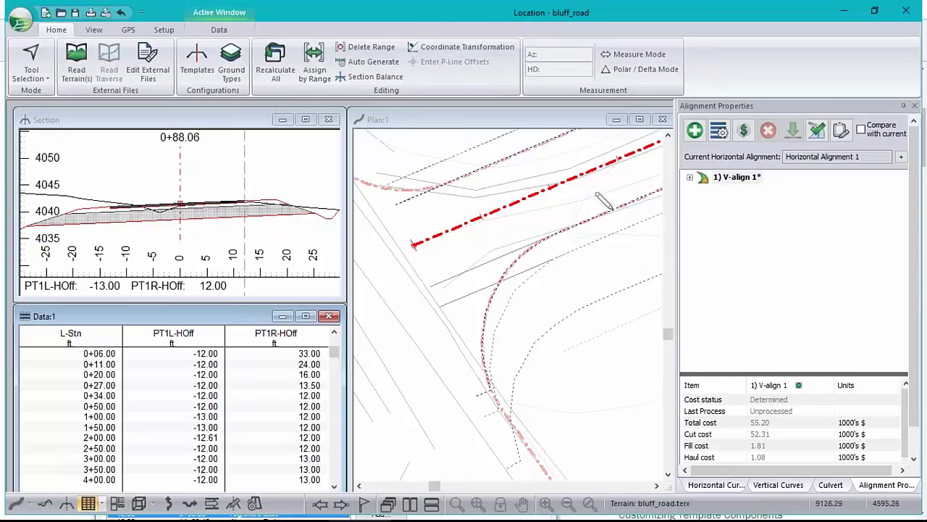
mouse_move(612, 190)
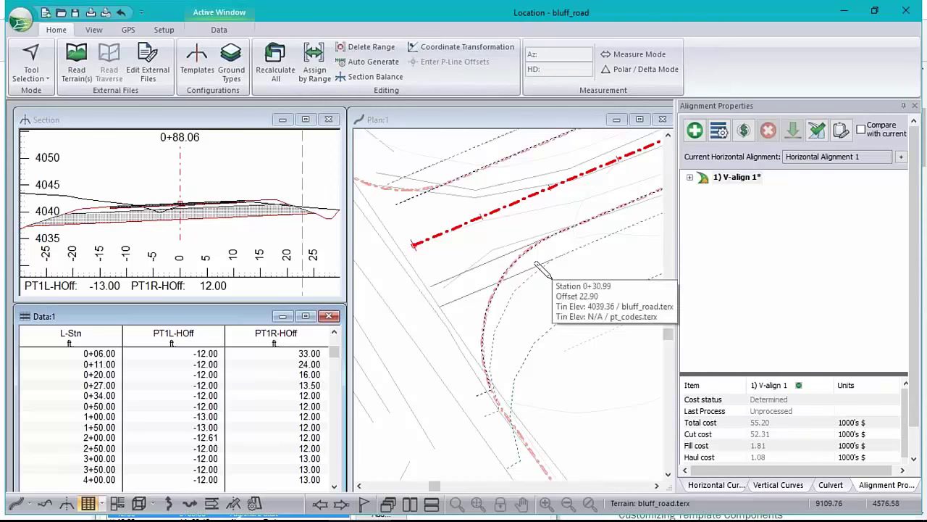
mouse_move(558, 284)
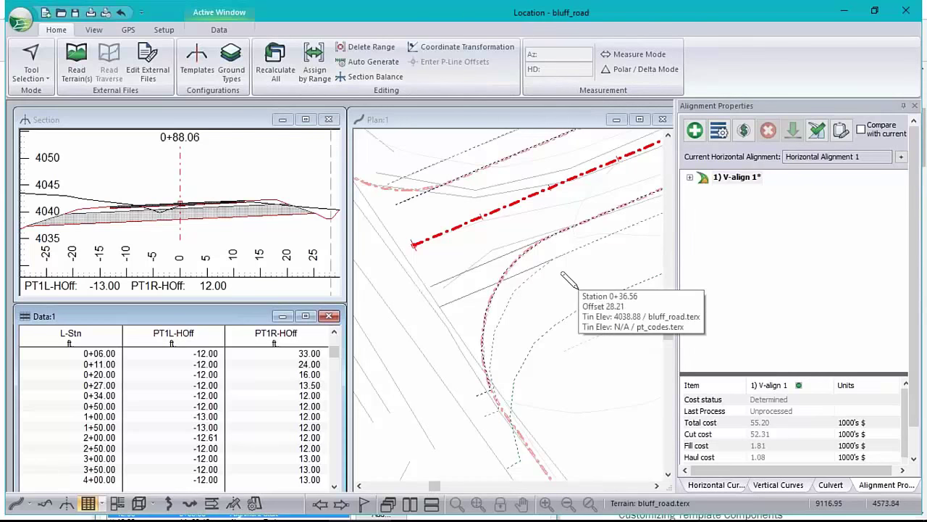
mouse_move(571, 266)
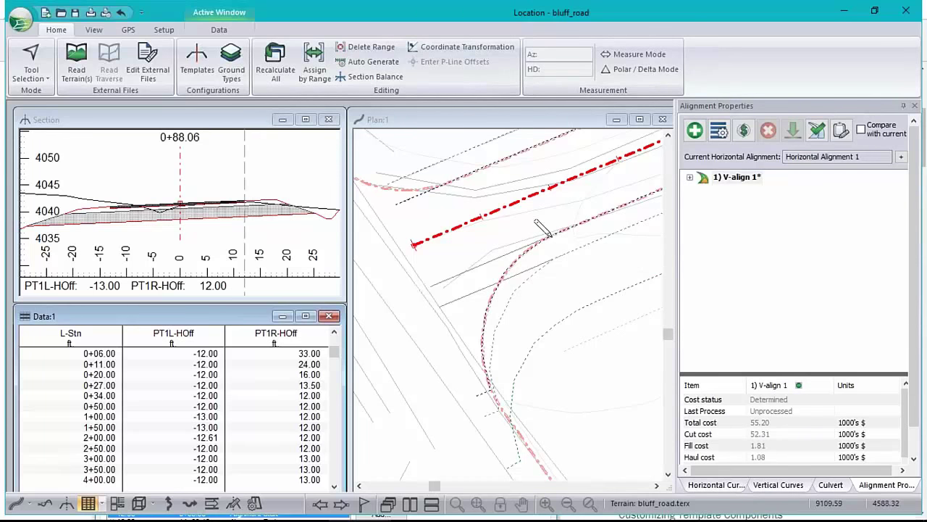
mouse_move(553, 236)
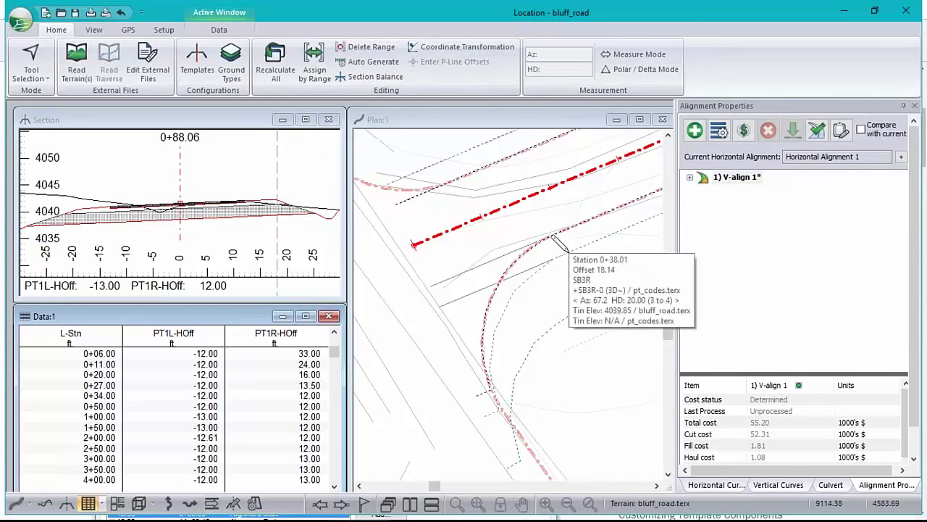
click(529, 196)
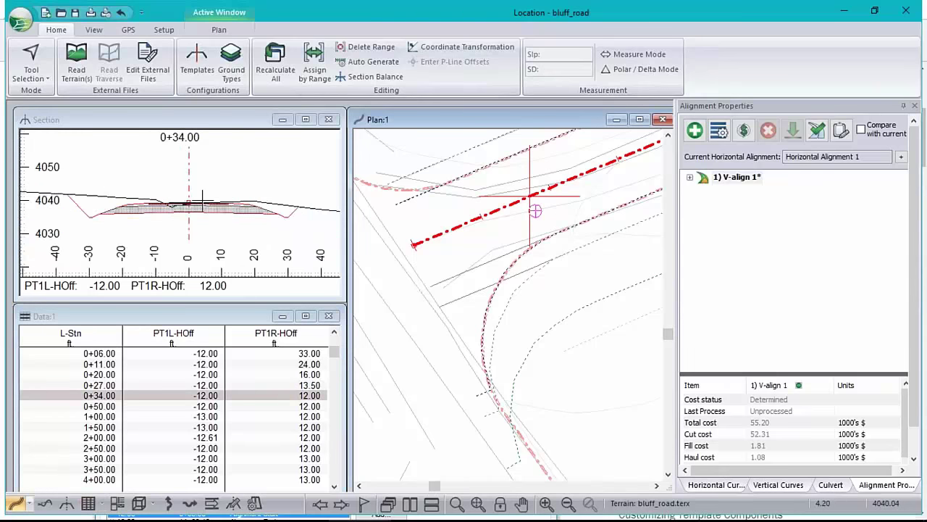
mouse_move(534, 211)
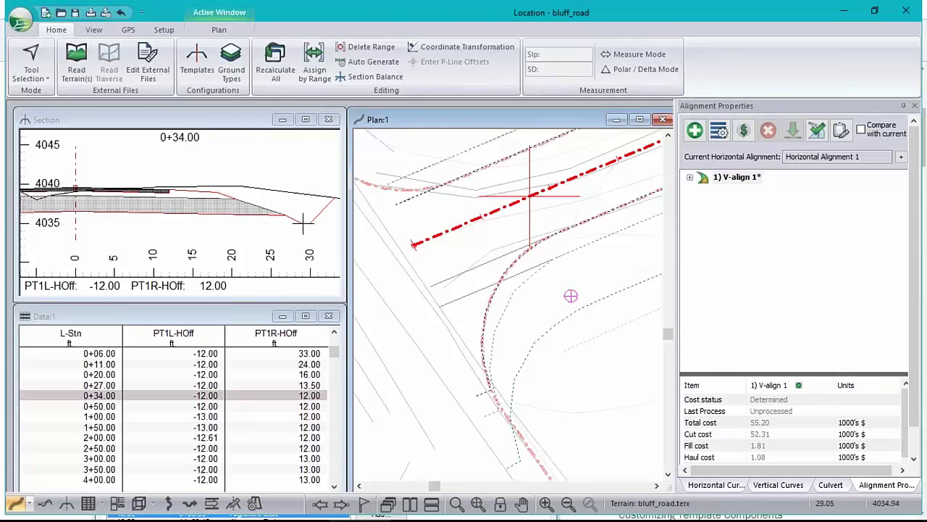
mouse_move(300, 222)
mouse_move(258, 210)
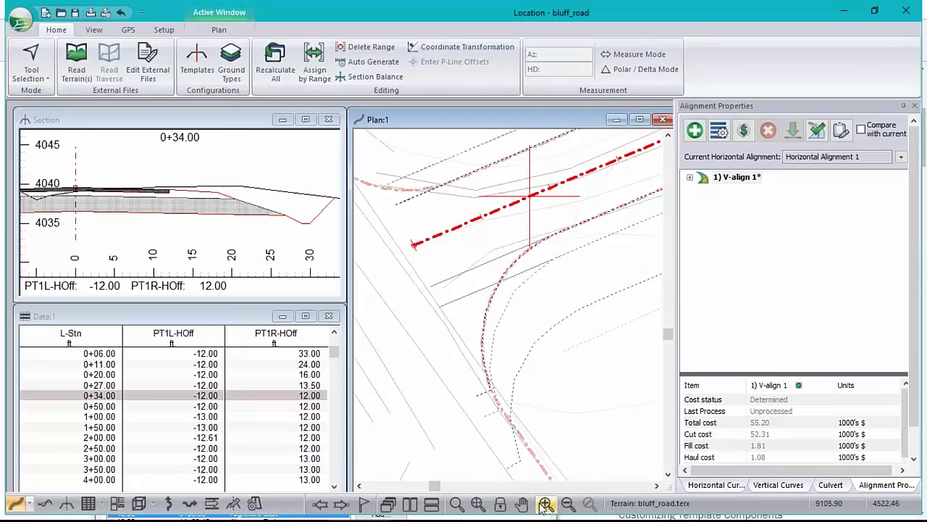
Step: Step back to station 0+11 and inspect the right side of its cross section against the fillet in plan
click(322, 507)
click(322, 507)
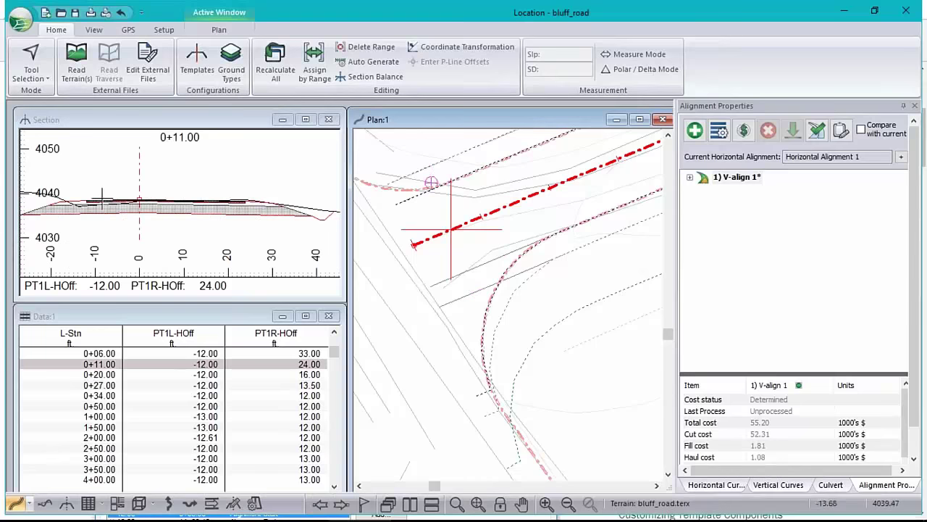
middle_drag(253, 205, 186, 204)
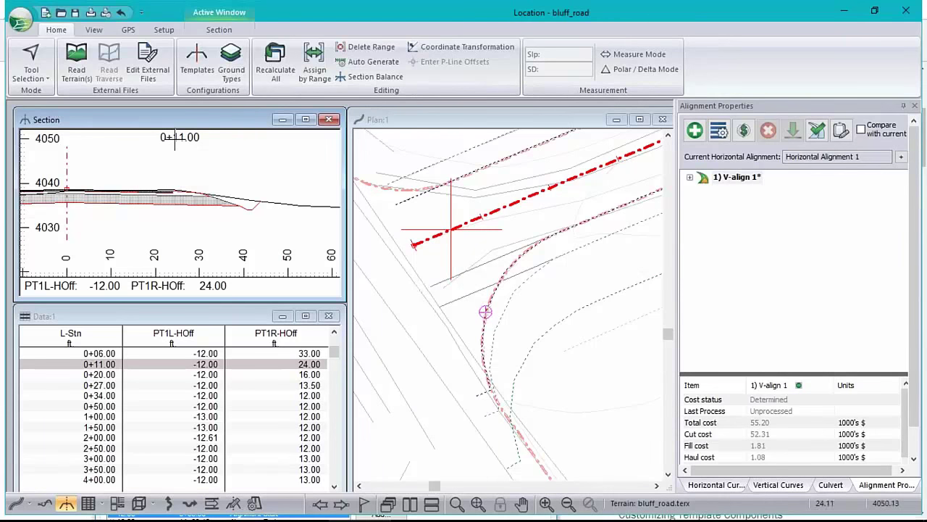
mouse_move(485, 313)
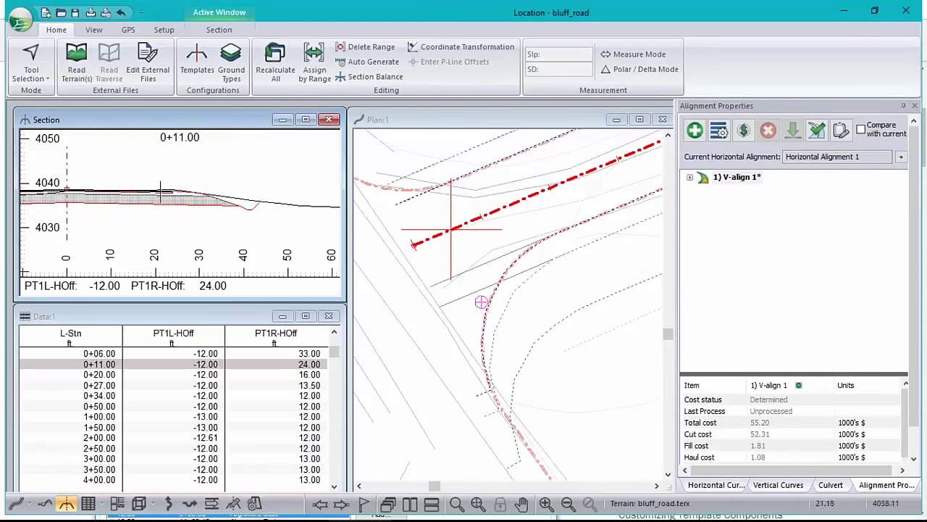
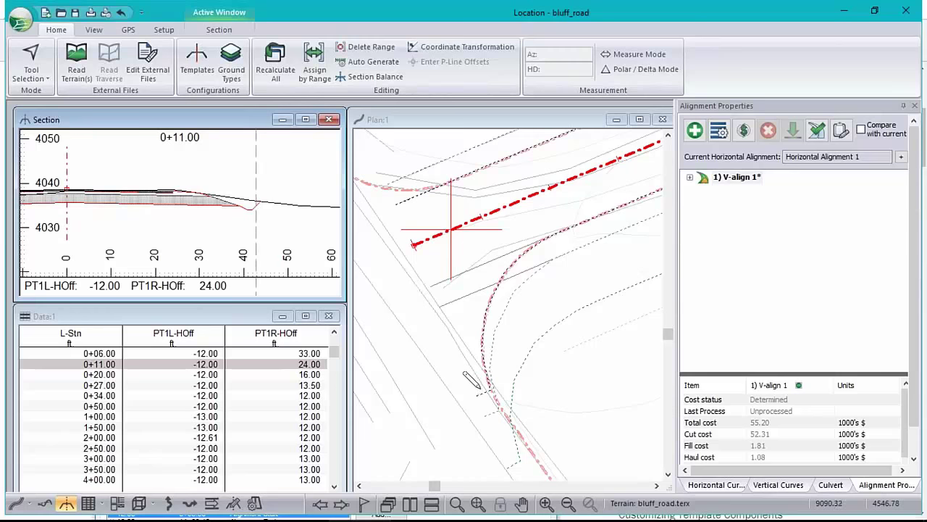
mouse_move(480, 391)
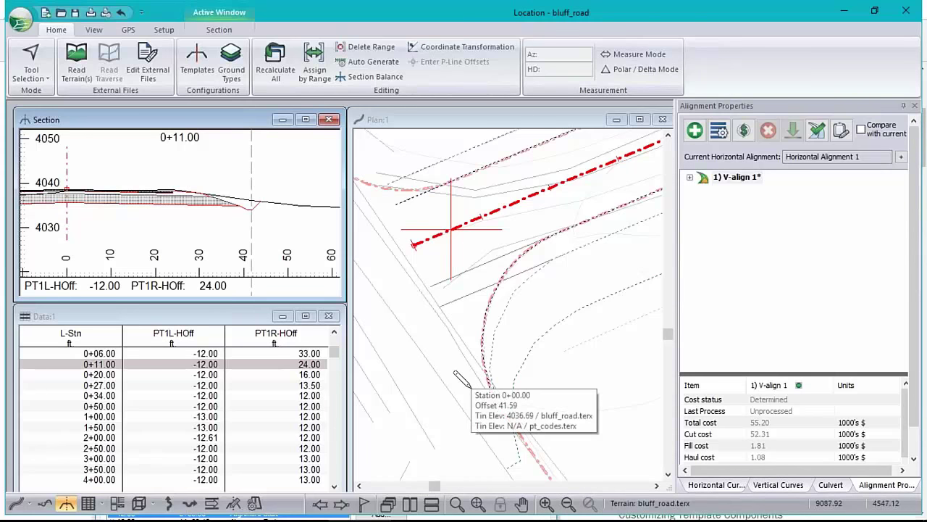
mouse_move(452, 368)
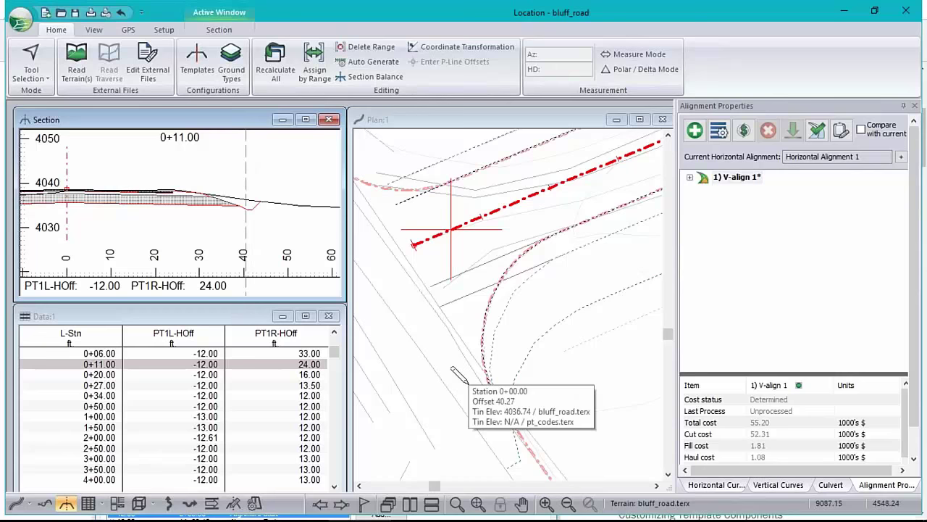
mouse_move(345, 278)
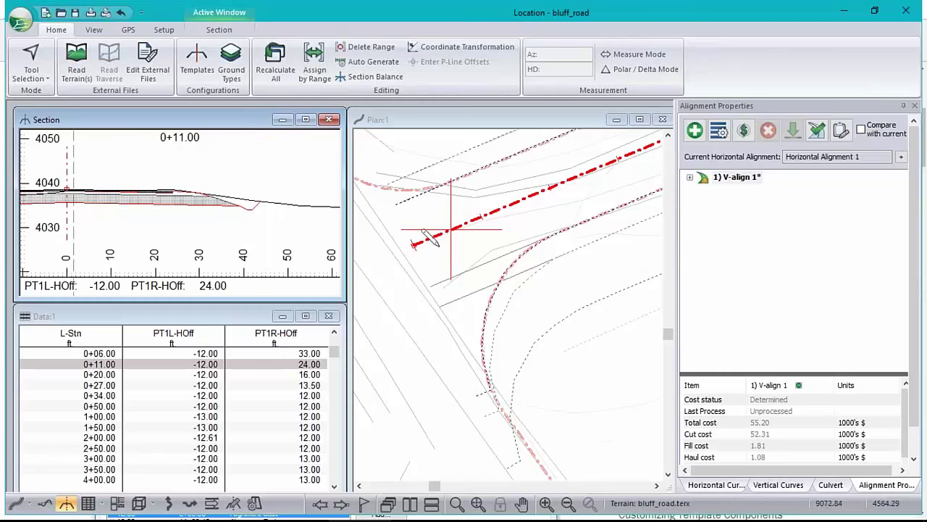
Step: Inspect the opposite, left-hand fillet in the plan and make the alignment start at 0+00 the current station
middle_drag(376, 232, 545, 338)
mouse_move(544, 338)
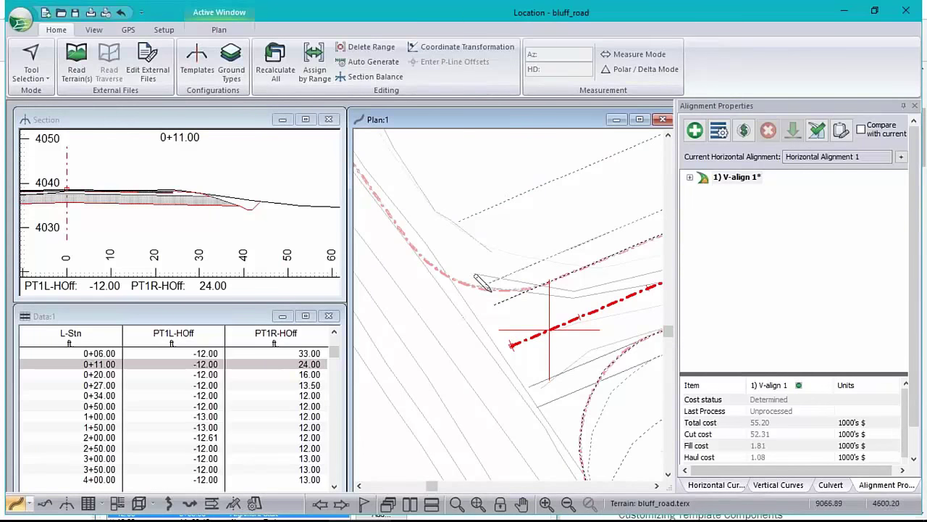
mouse_move(511, 345)
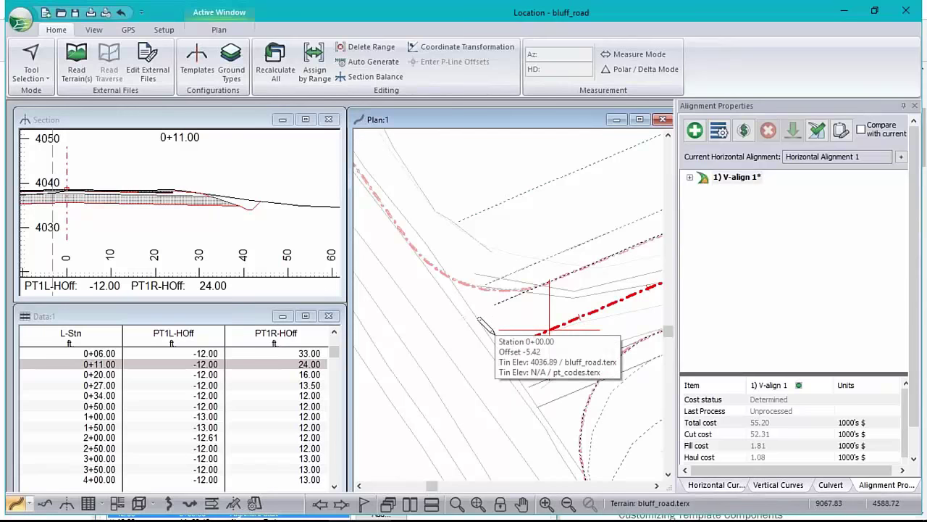
click(510, 346)
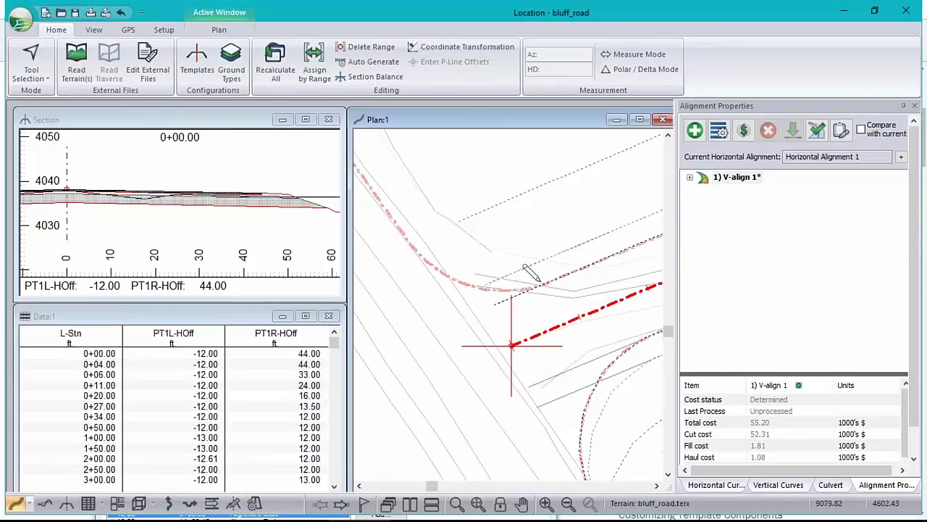
Step: Inspect both fillets against the start of the main road in plan and review the alignments listed in Horizontal Alignment Options
mouse_move(489, 289)
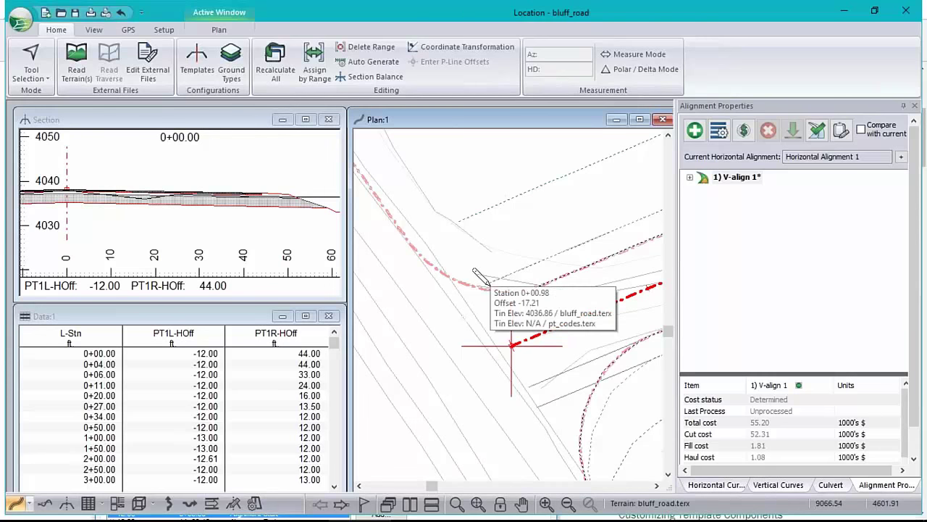
middle_drag(478, 276, 545, 317)
mouse_move(606, 365)
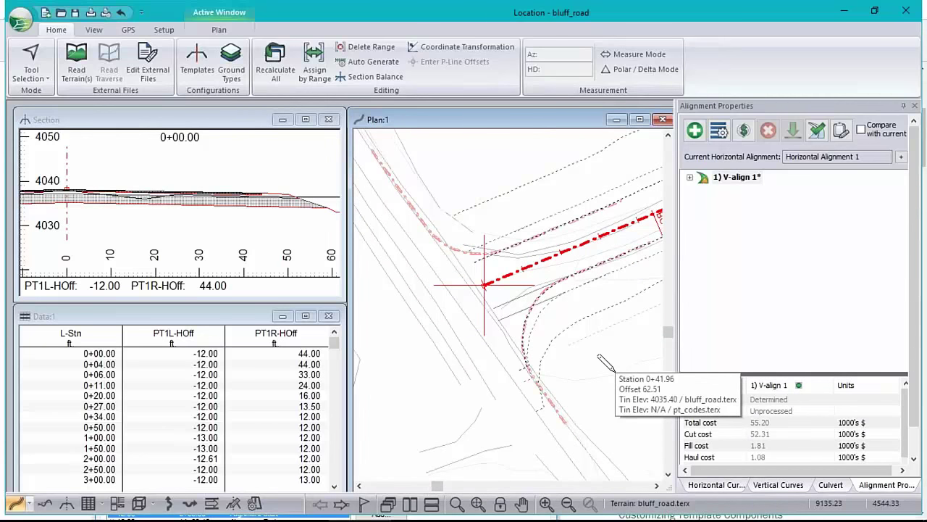
mouse_move(470, 255)
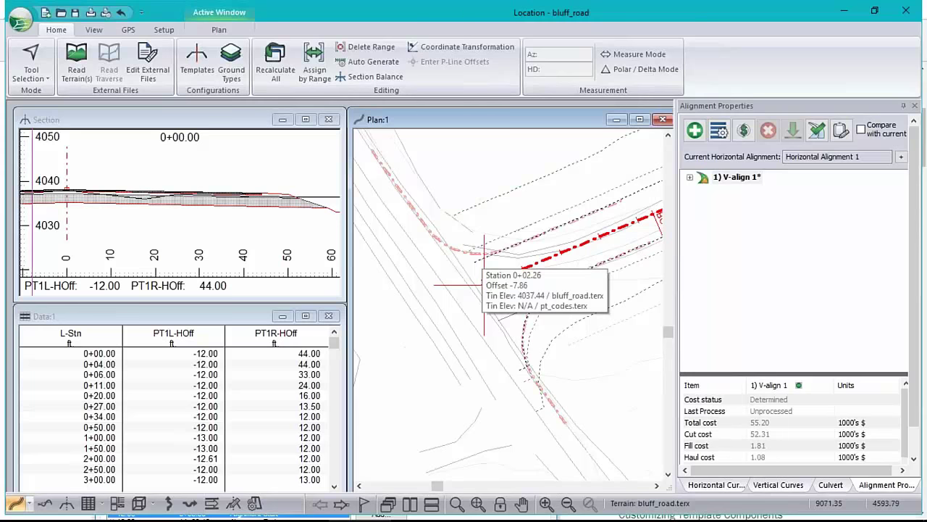
mouse_move(539, 246)
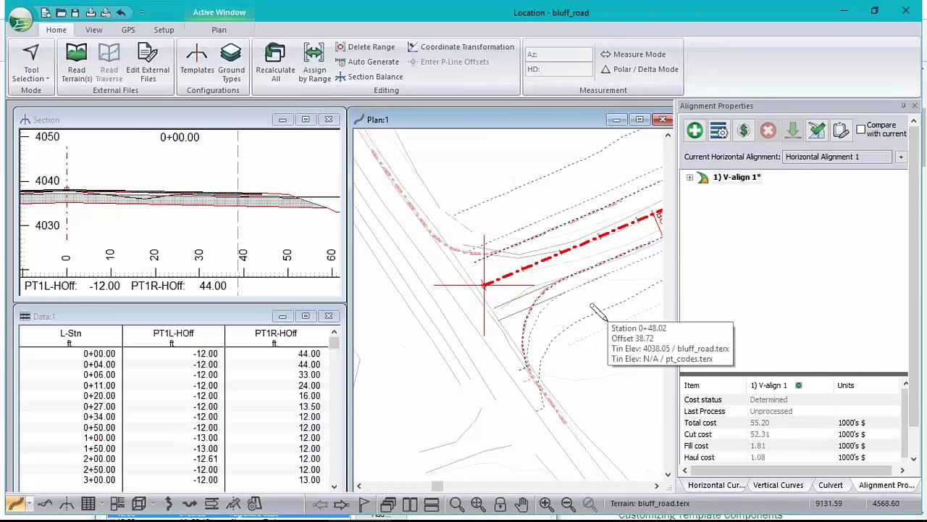
click(901, 157)
drag(441, 158, 697, 147)
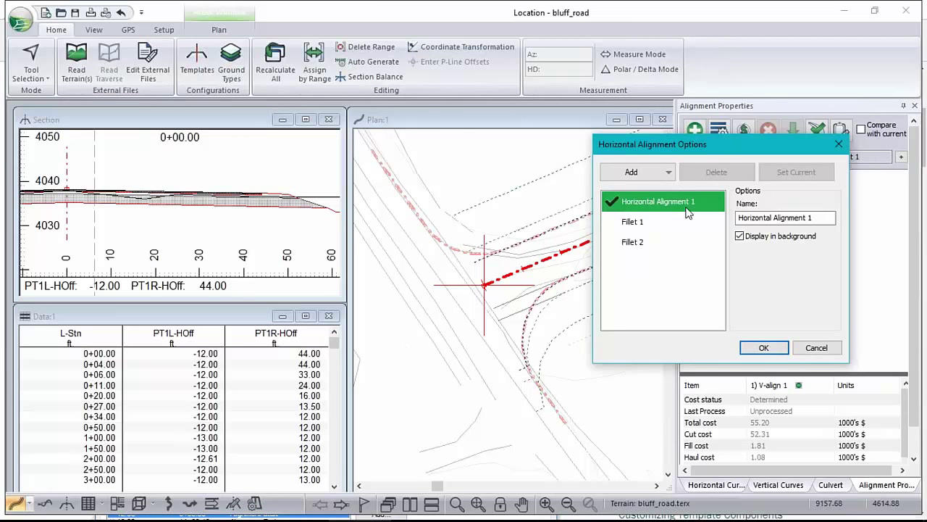
click(816, 348)
click(815, 348)
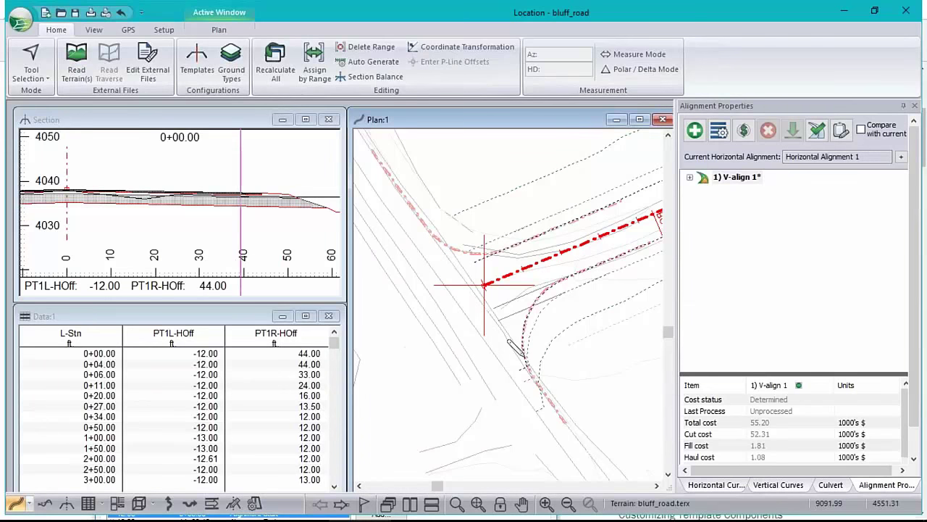
Step: Switch the current horizontal alignment to Fillet 1 in the plan
mouse_move(509, 341)
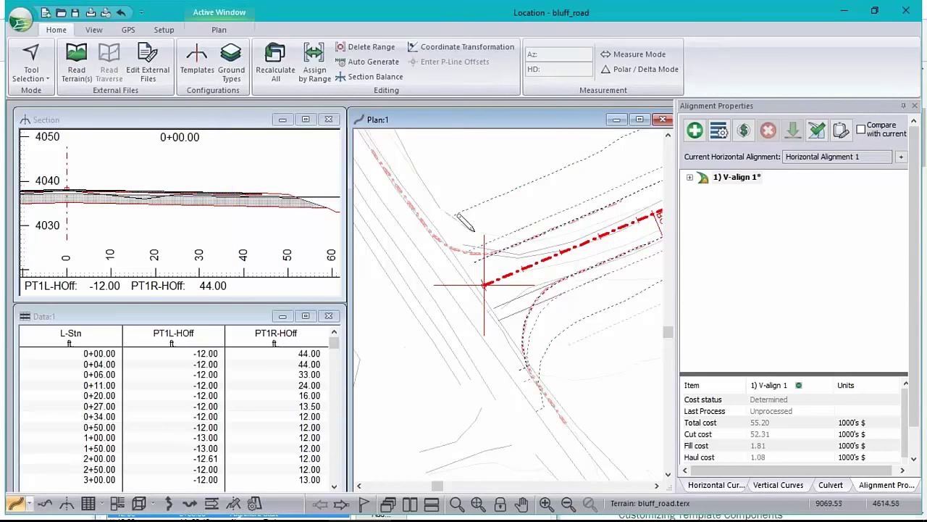
right_click(461, 238)
click(503, 362)
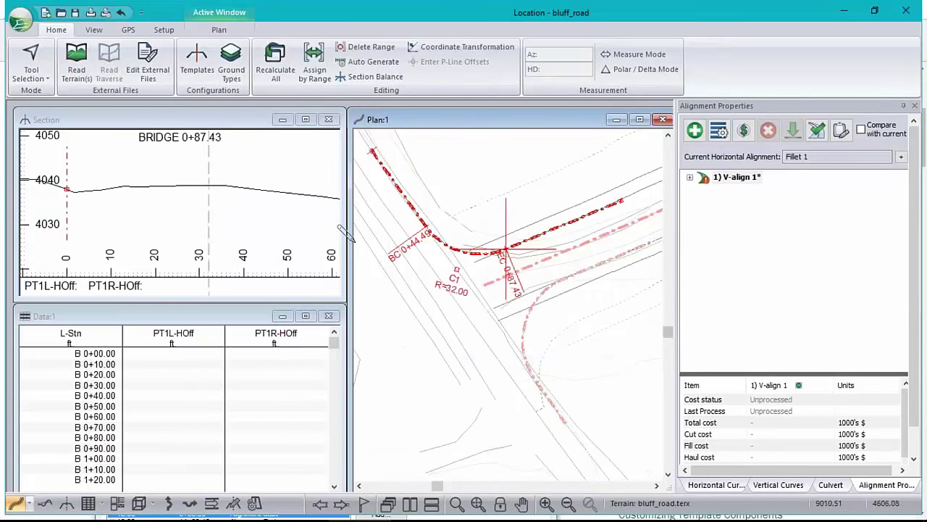
right_click(421, 289)
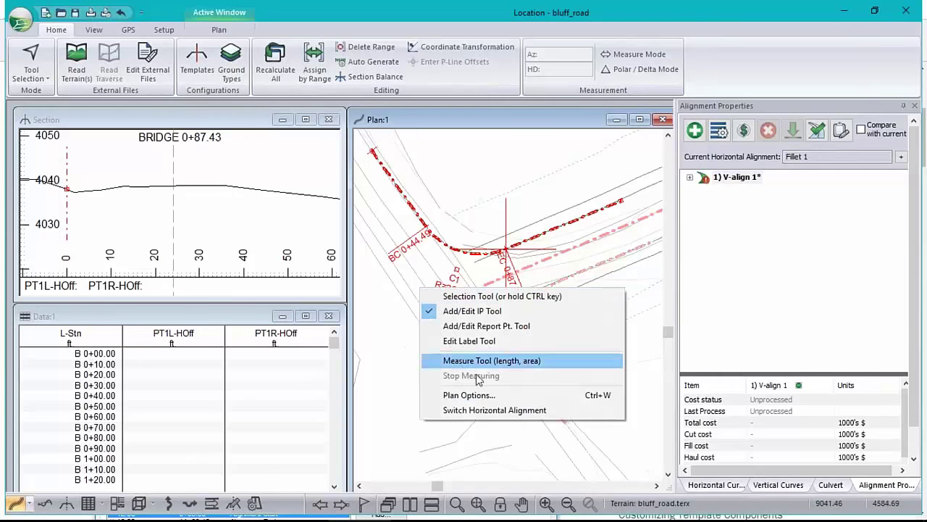
Step: Save the Fillet 1 design as a Softree-Terrain file over the existing temp.terx in the Location2 folder
click(20, 22)
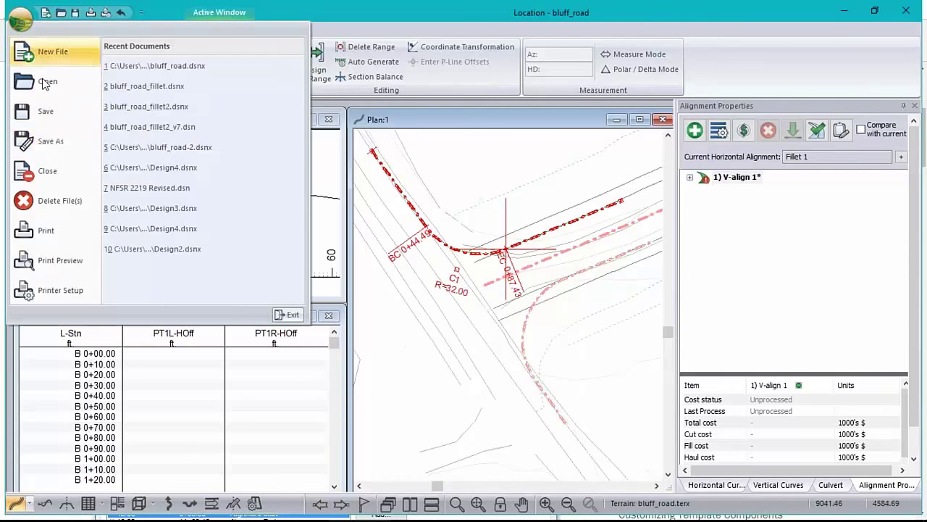
click(45, 140)
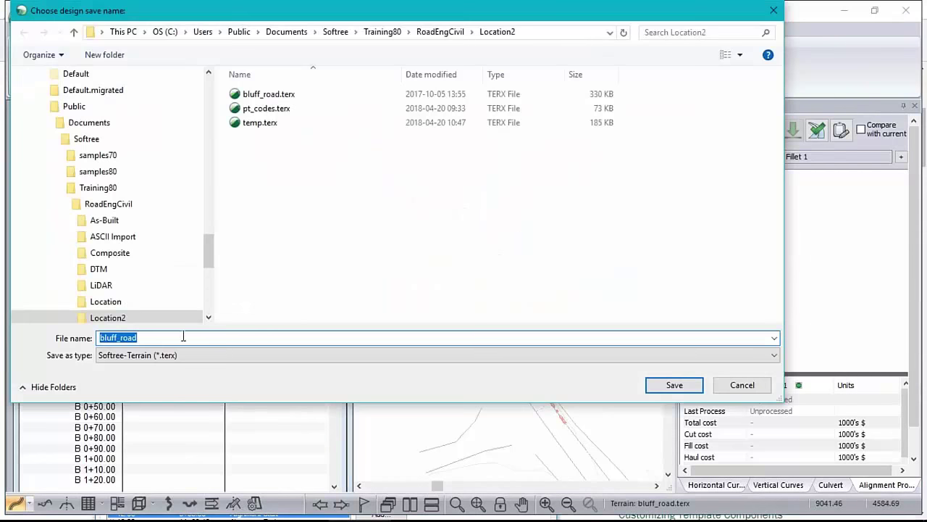
click(258, 123)
click(675, 385)
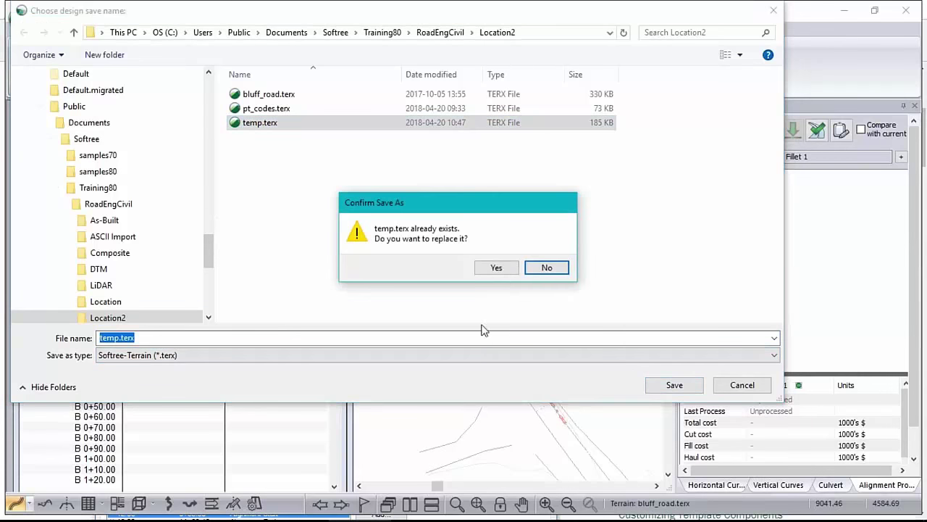
click(497, 268)
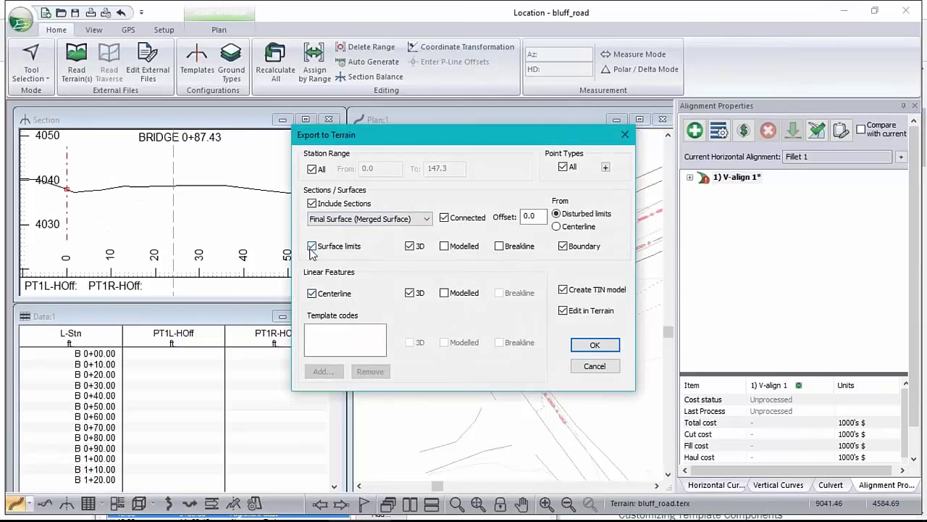
Step: Export only the 3D centerline, without sections or a TIN model, and open the result for editing in Terrain
click(312, 204)
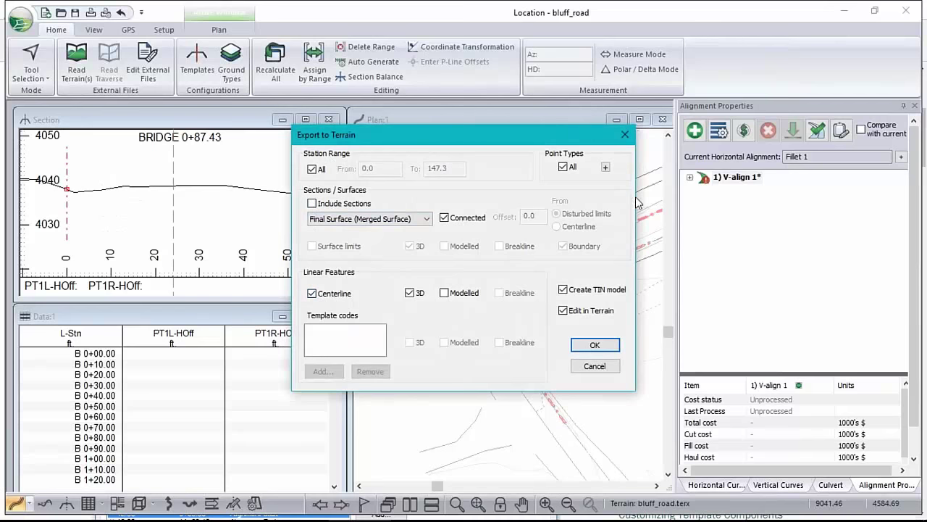
click(595, 346)
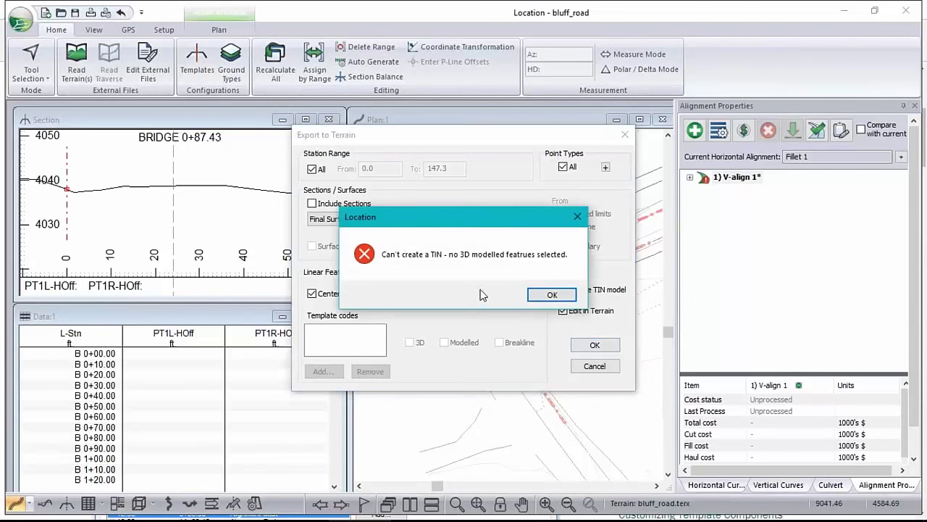
click(555, 295)
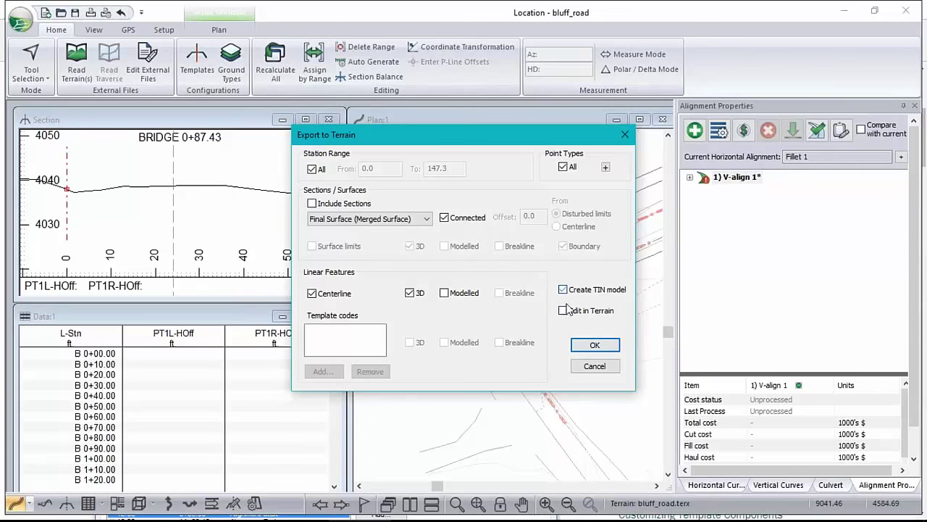
click(594, 344)
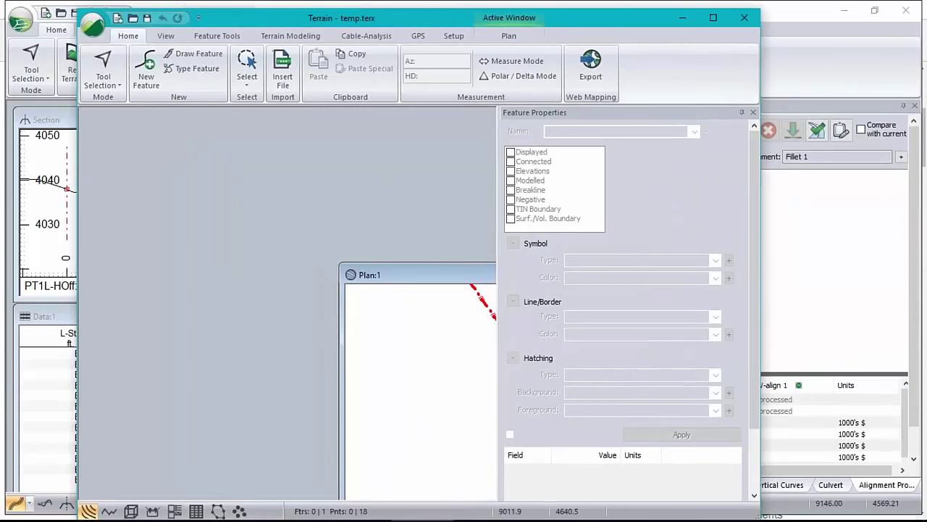
Step: Maximize the Terrain plan, select the exported C-Line feature and copy it
double_click(425, 275)
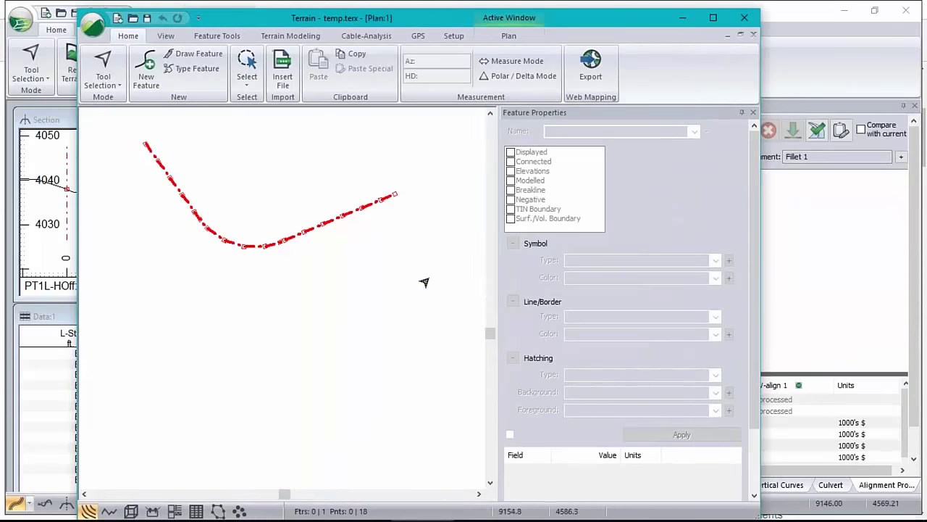
click(303, 233)
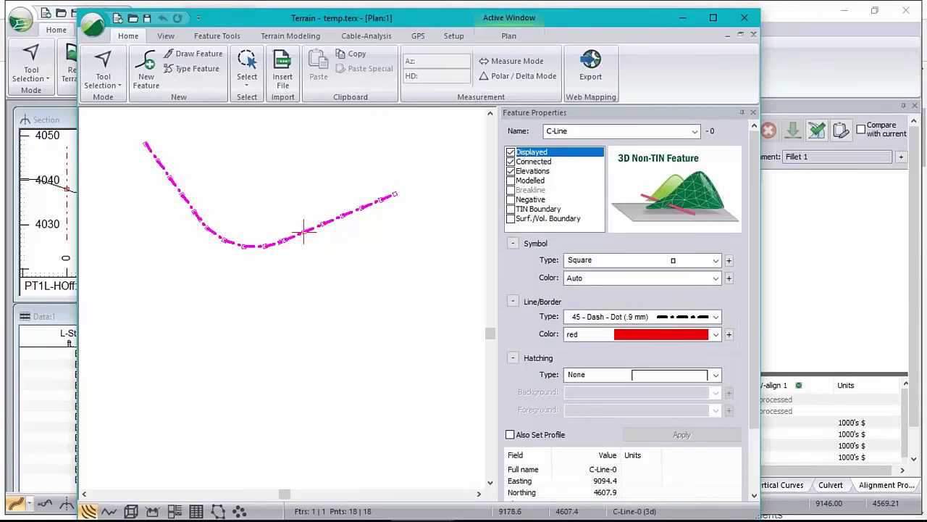
key(ctrl+c)
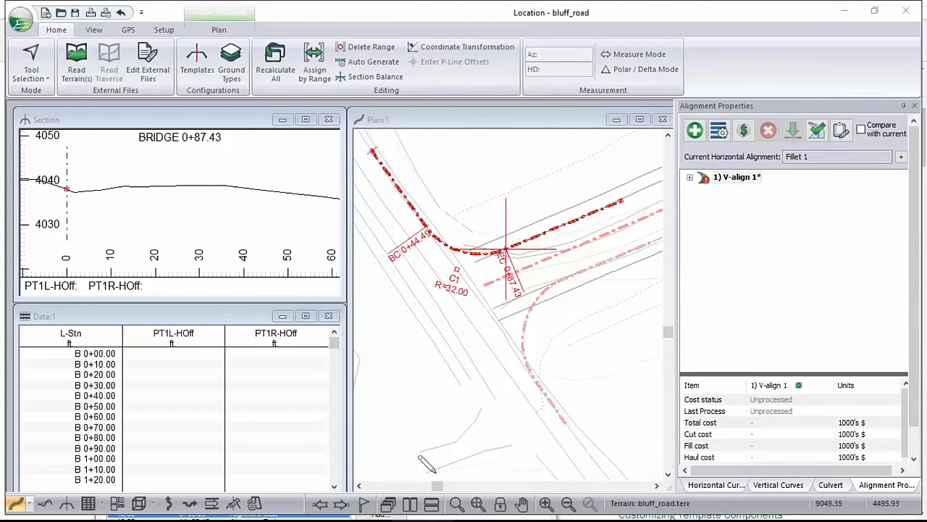
Step: Return to Terrain and restyle the C-Line feature with no symbol, a 0 - solid line type and orange line color
mouse_move(428, 516)
drag(926, 14, 255, 41)
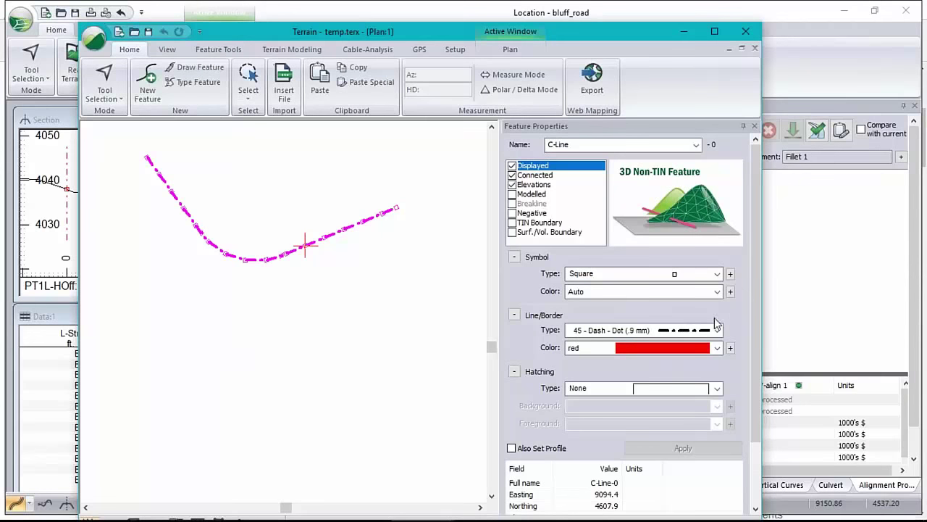
click(717, 274)
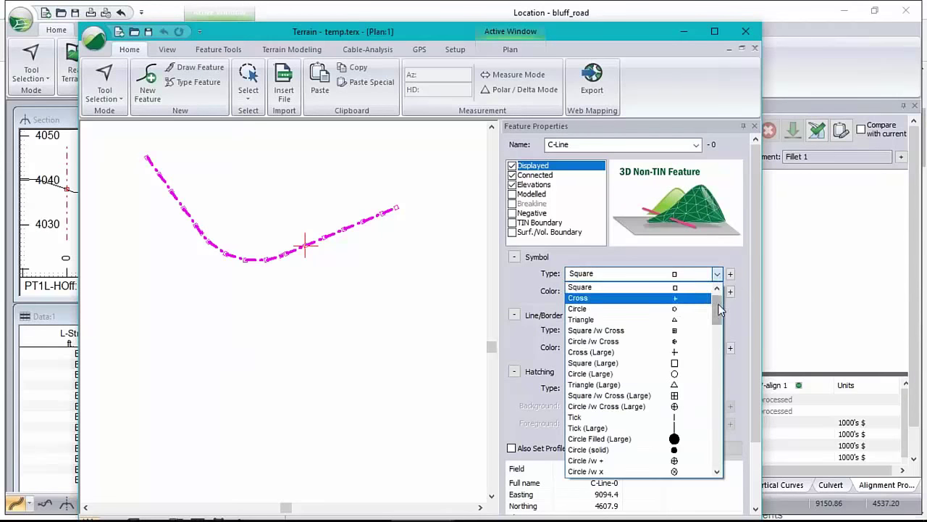
scroll(720, 310, up, 1)
click(616, 287)
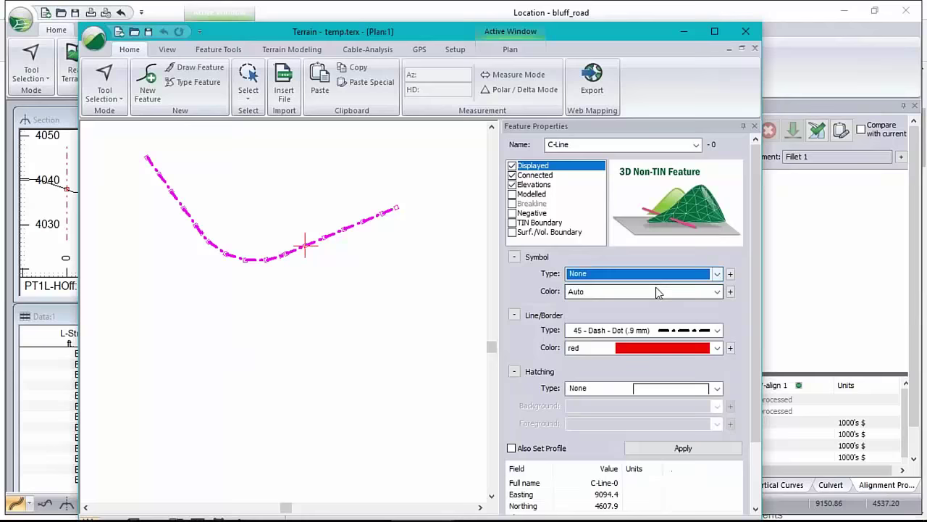
click(718, 330)
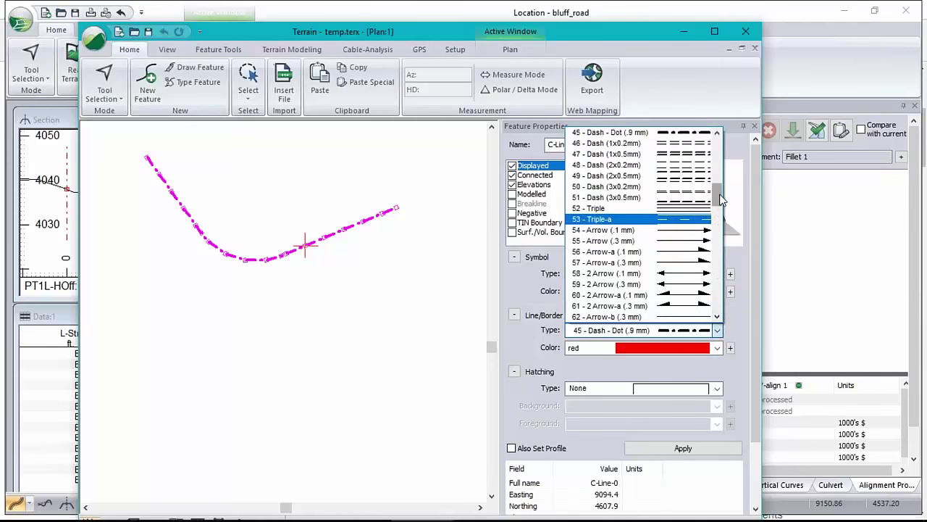
drag(721, 201, 719, 142)
click(601, 132)
click(718, 348)
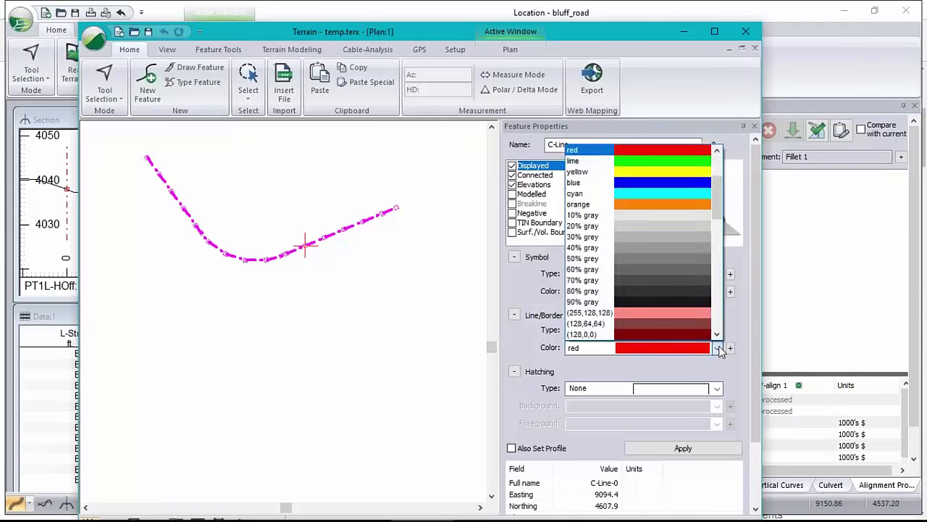
click(677, 205)
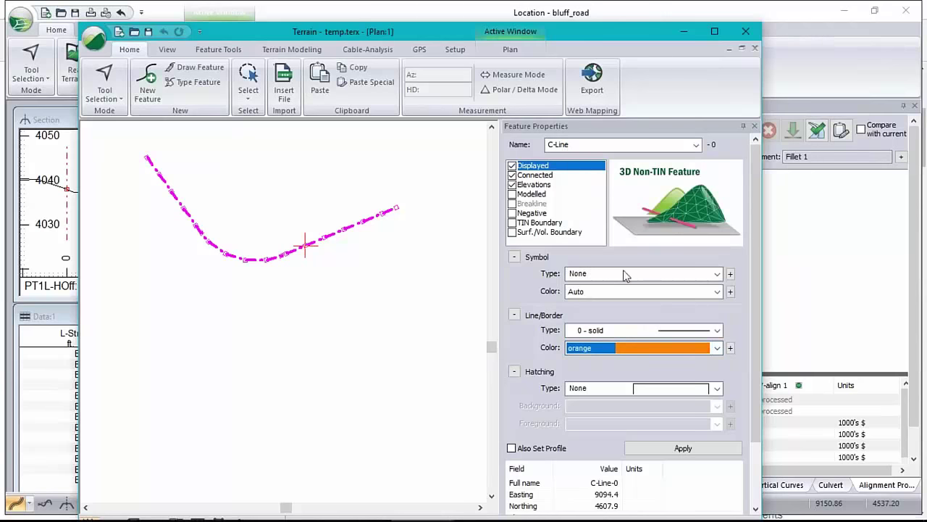
click(683, 448)
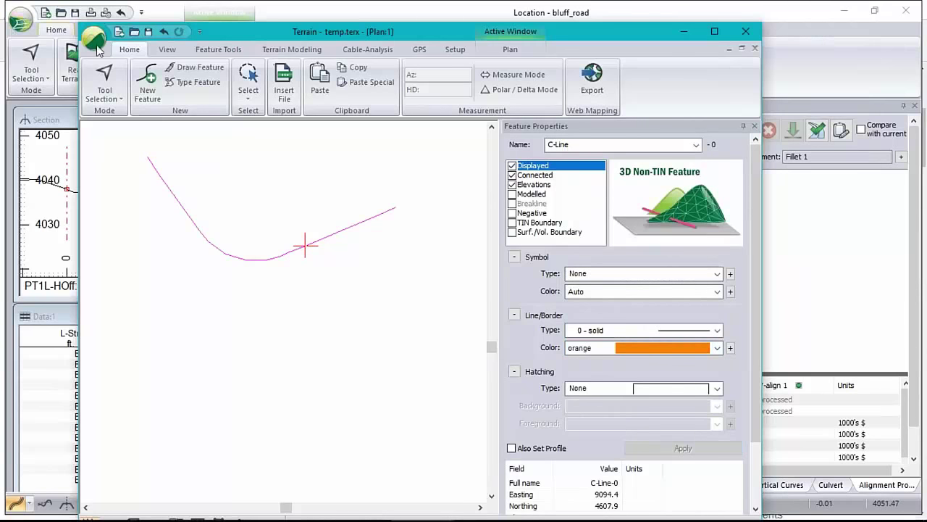
Step: Open pt_codes.terx in read-only mode, discarding the changes to temp.terx
click(96, 44)
click(120, 99)
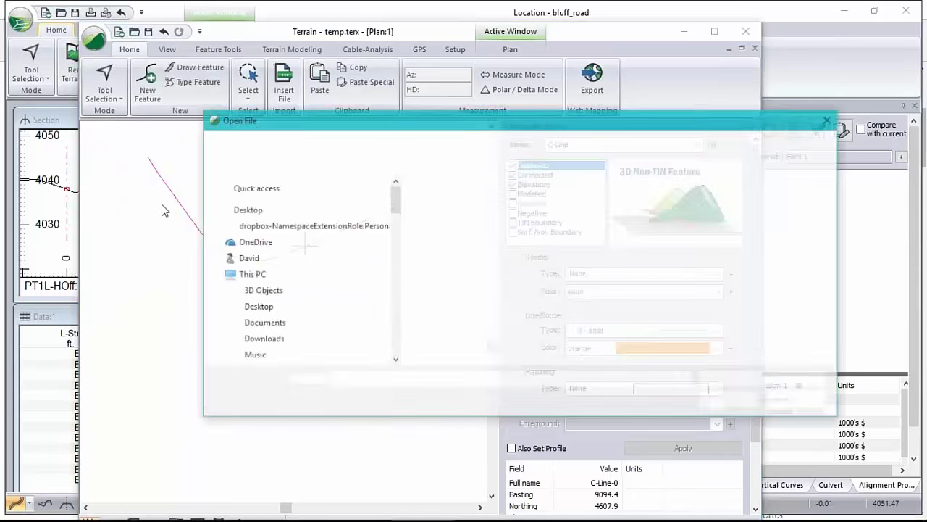
click(443, 231)
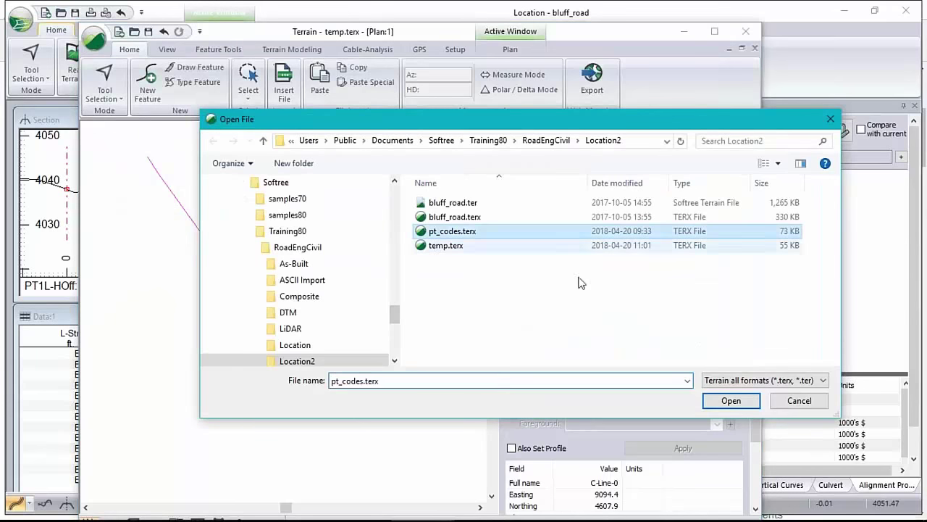
click(731, 401)
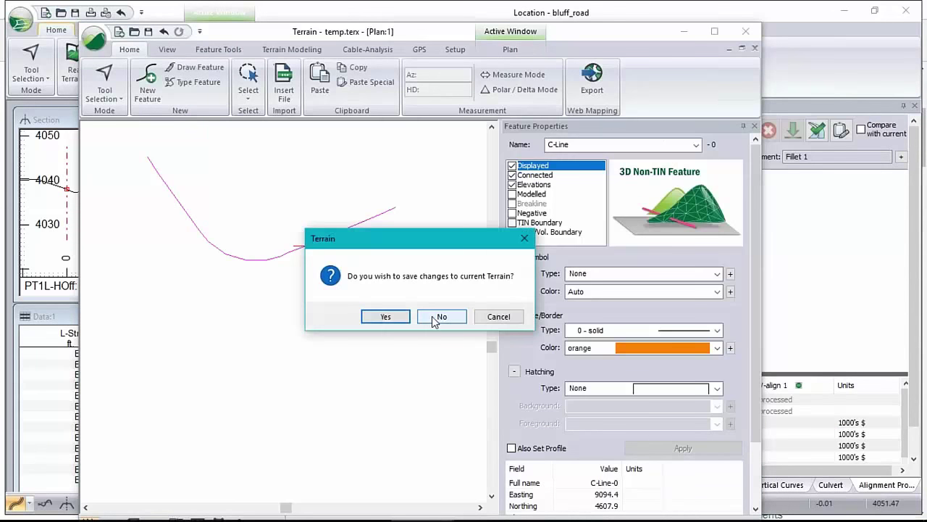
click(440, 316)
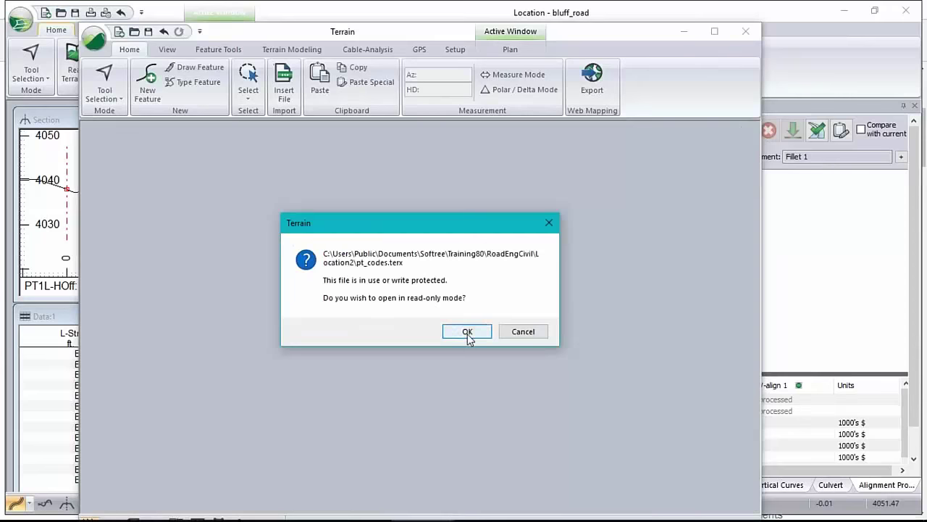
click(468, 332)
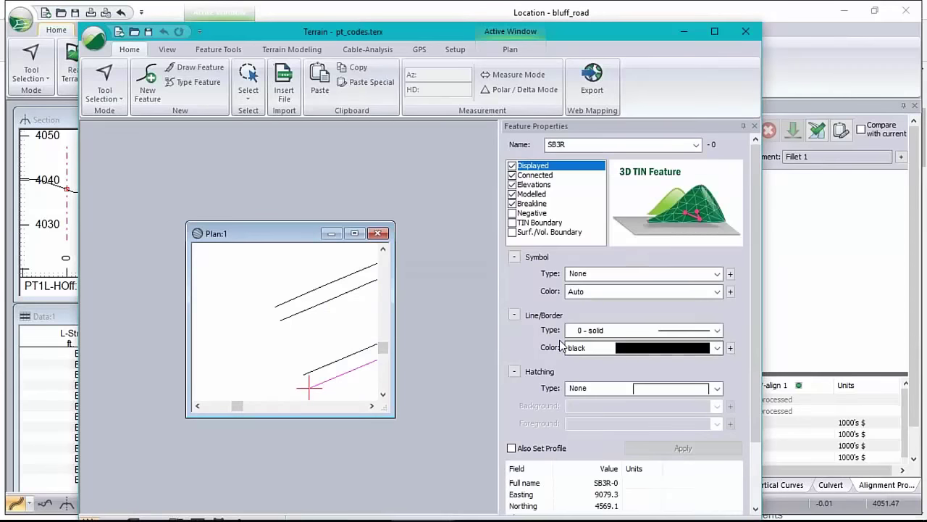
Step: Paste the orange fillet centerline into the pt_codes.terx plan and remove the start of the road edge line running beneath it
click(340, 293)
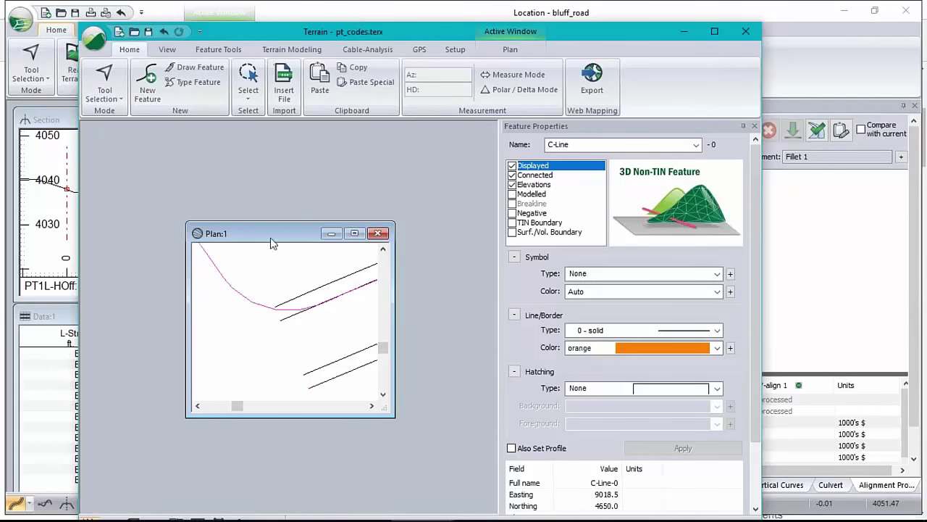
click(354, 232)
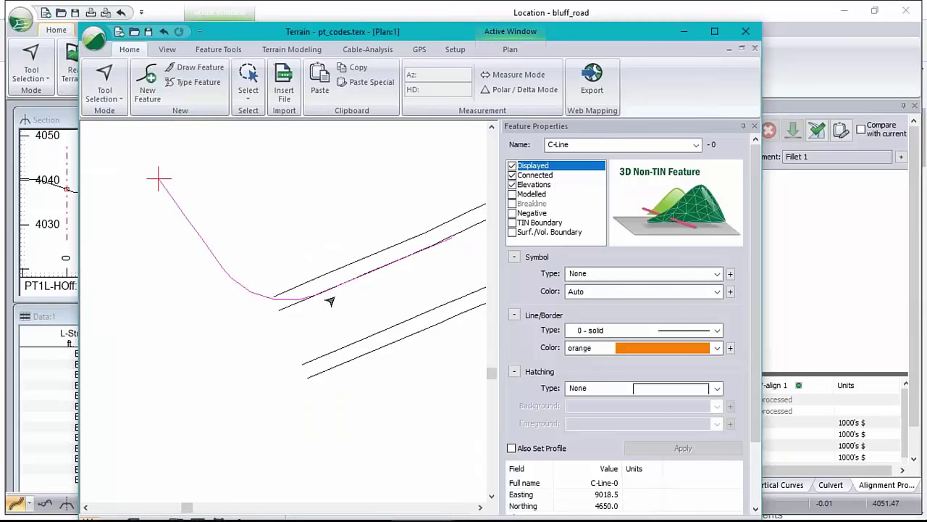
click(277, 311)
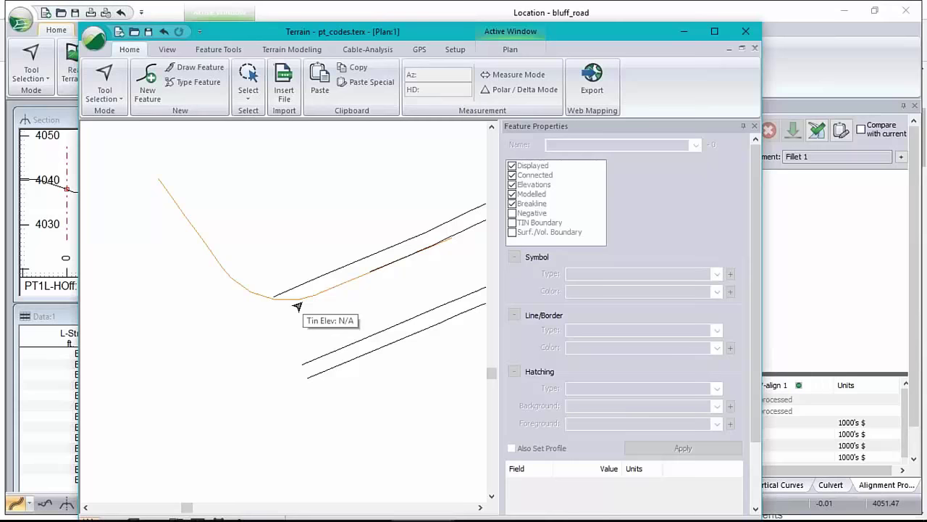
Step: Try to save the edited pt_codes.terx plan and check which other Terrain window has the file open
click(148, 31)
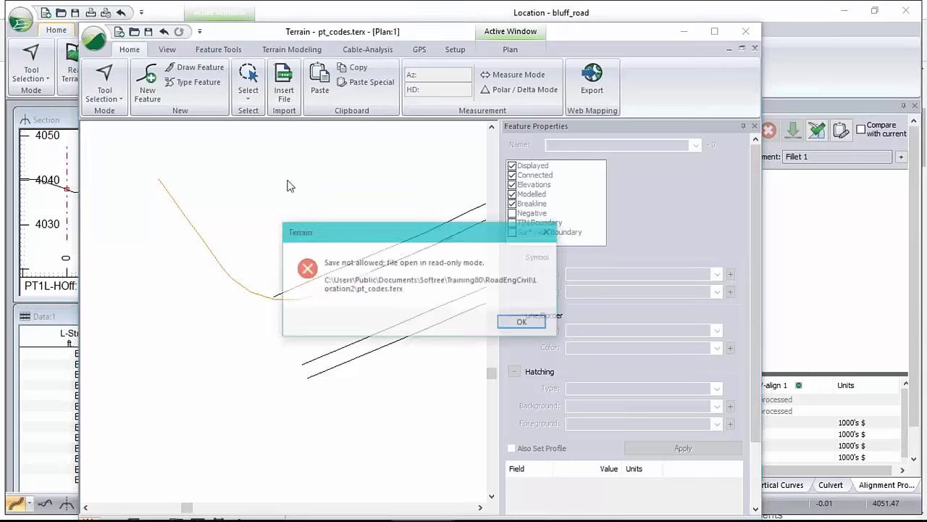
key(alt+Tab)
key(alt+Tab)
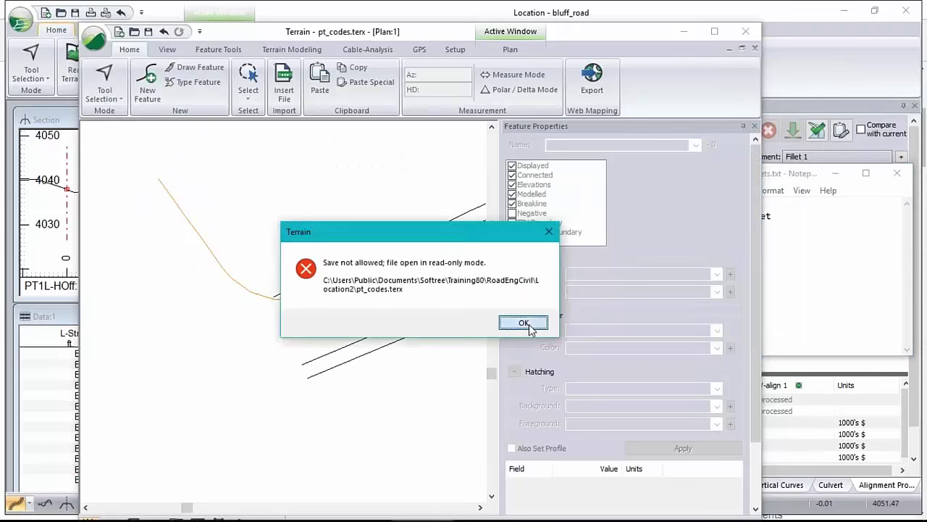
click(519, 323)
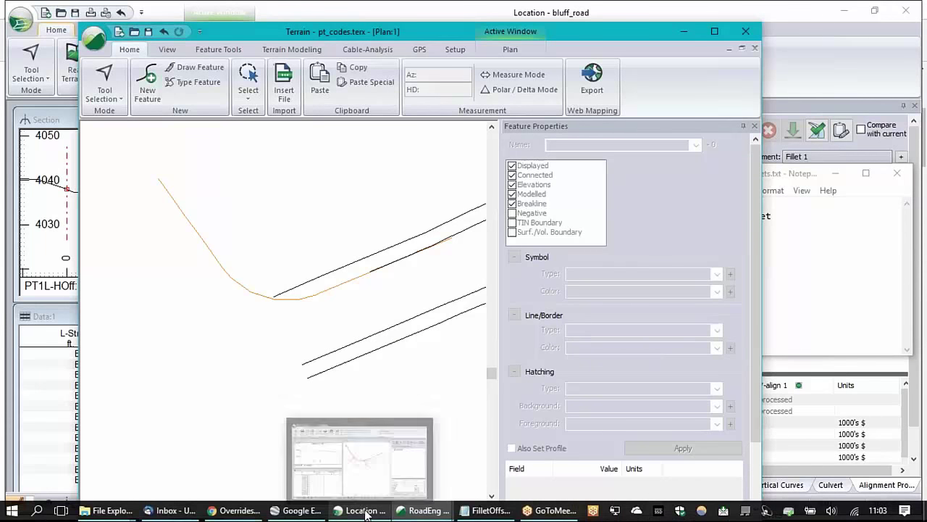
click(432, 513)
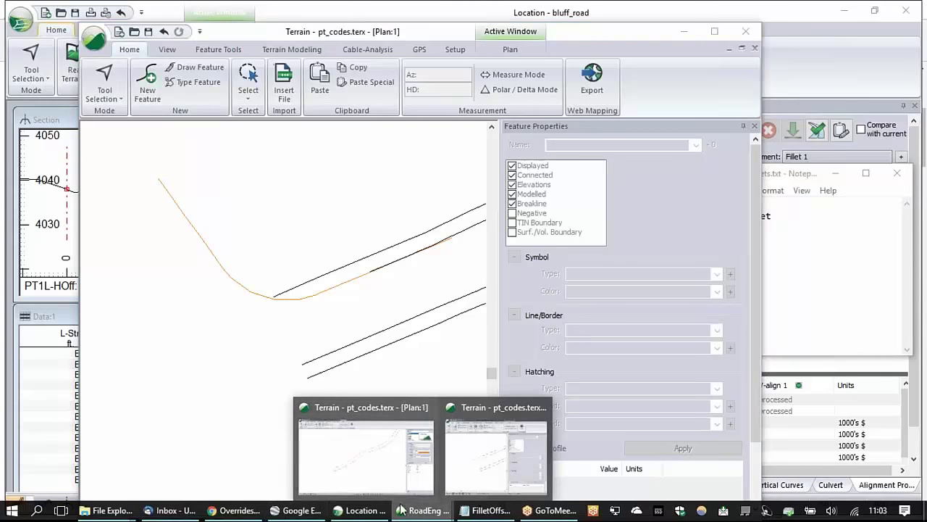
click(470, 456)
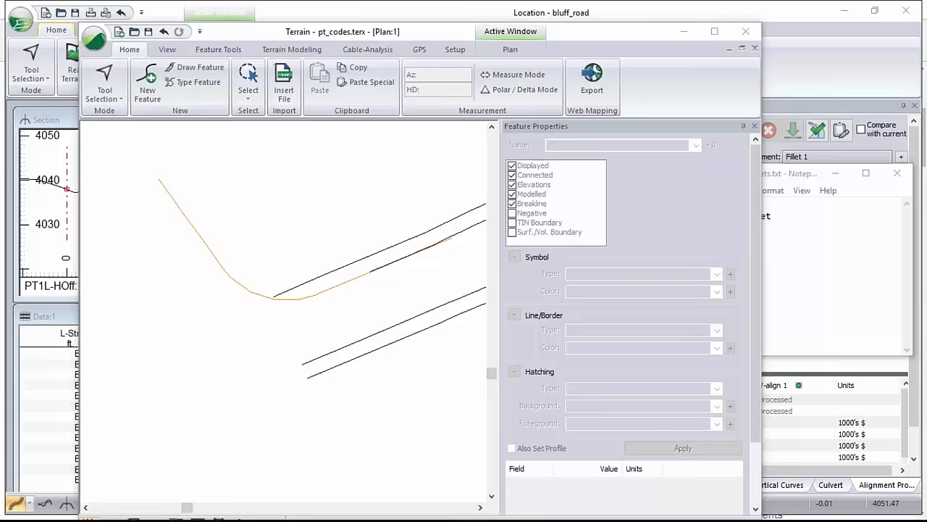
Step: Try to save the edited plan over the existing pt_codes.terx in the Location2 folder
click(93, 37)
click(116, 155)
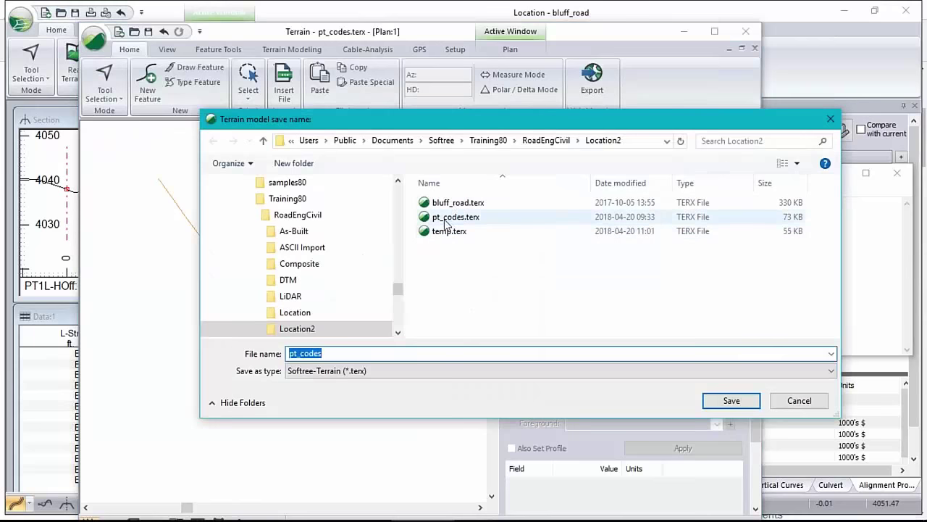
click(445, 217)
click(732, 401)
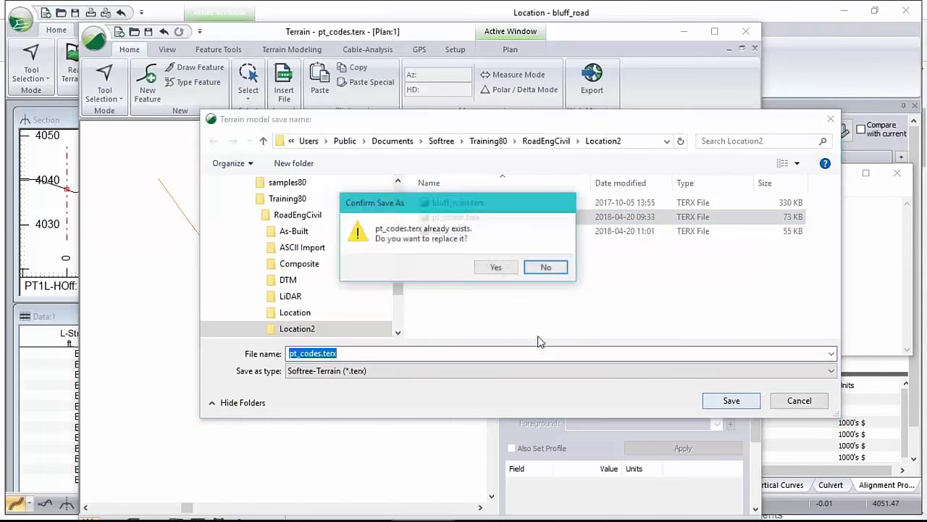
click(496, 267)
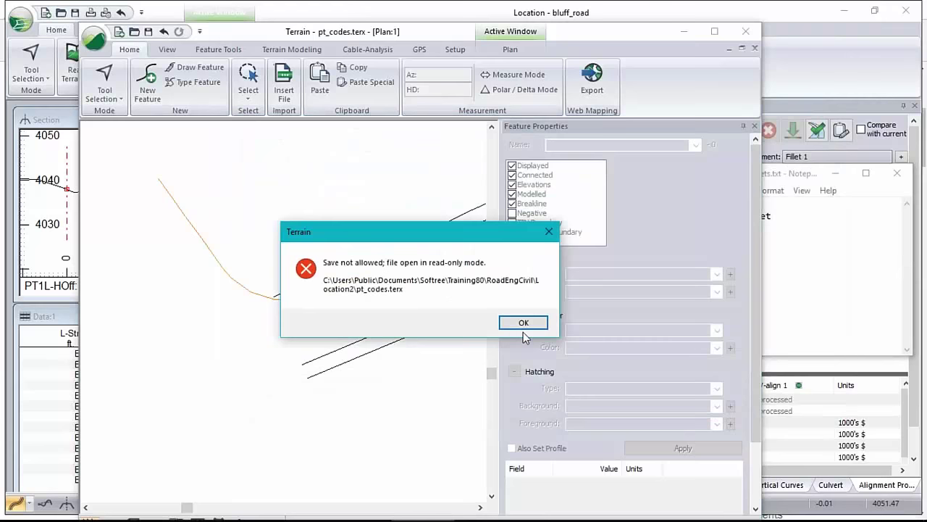
click(525, 322)
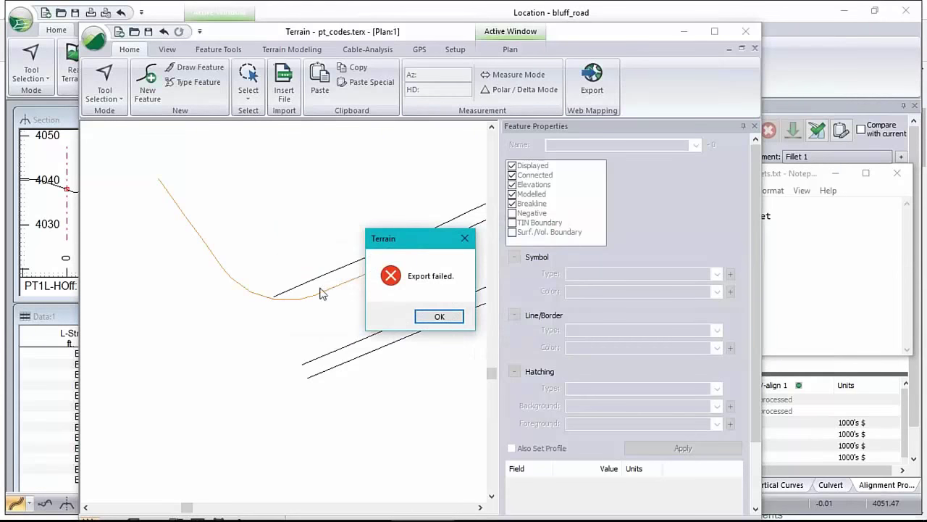
click(439, 317)
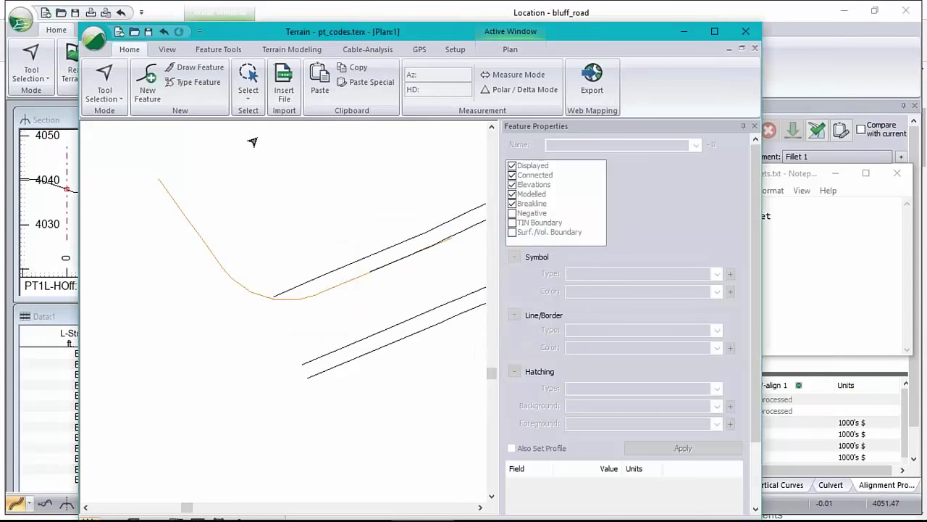
Step: Save the edited terrain plan under the new name pt_codes2 in the Location2 folder
click(94, 39)
click(121, 161)
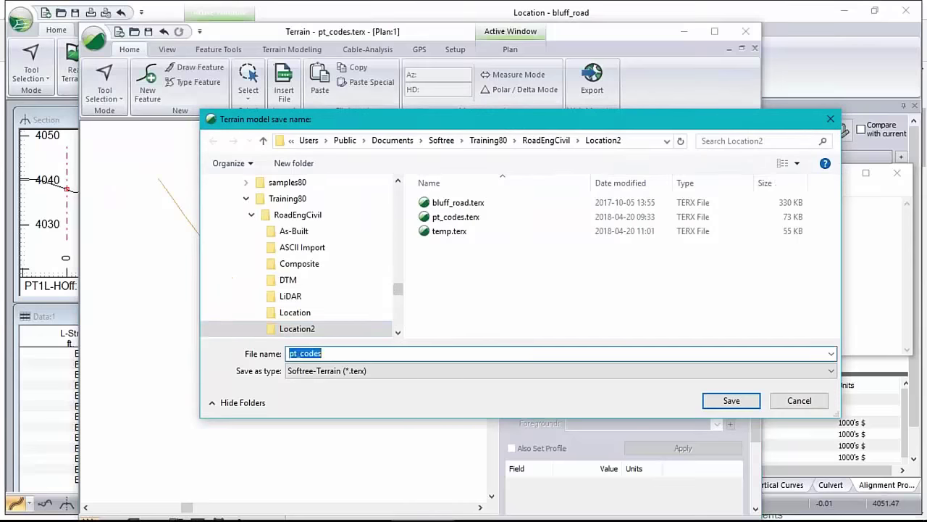
click(326, 354)
text(2)
click(754, 403)
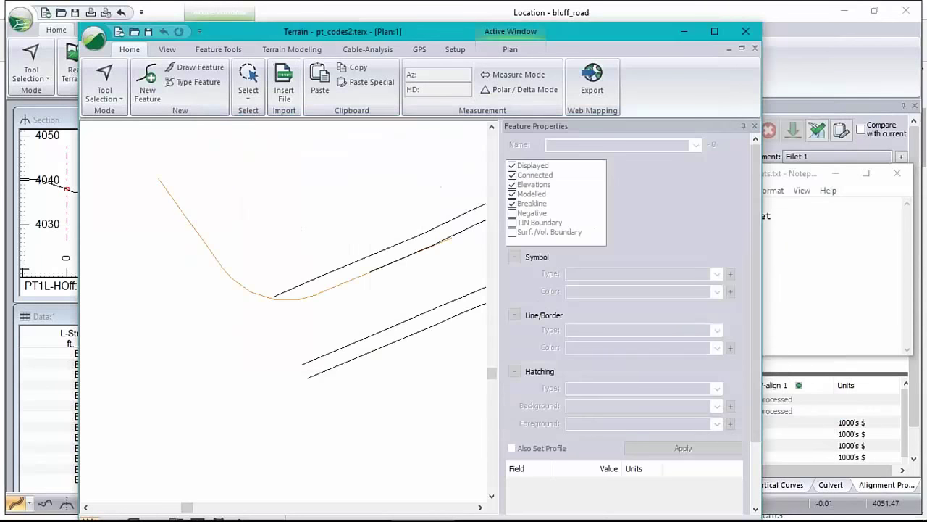
Step: Return to Location and replace the pt_codes.terx background file of the plan with pt_codes2.terx
click(684, 32)
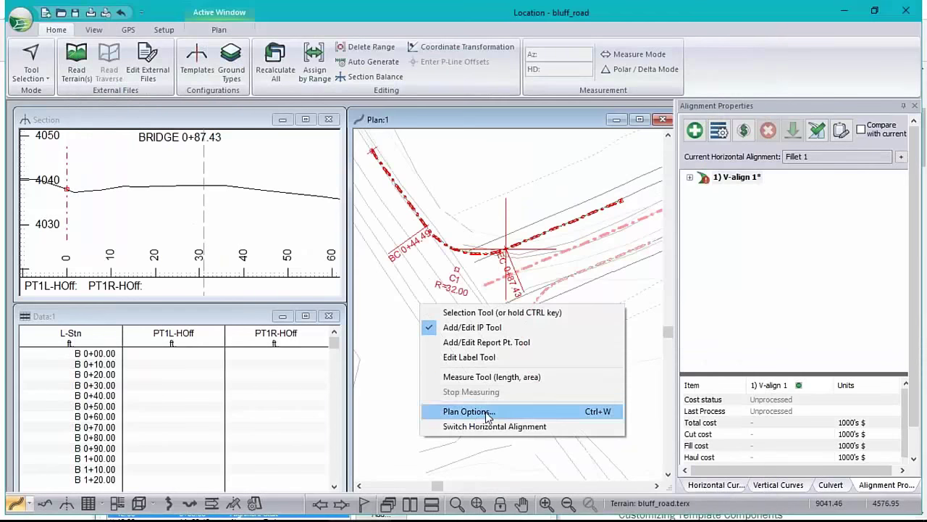
click(489, 413)
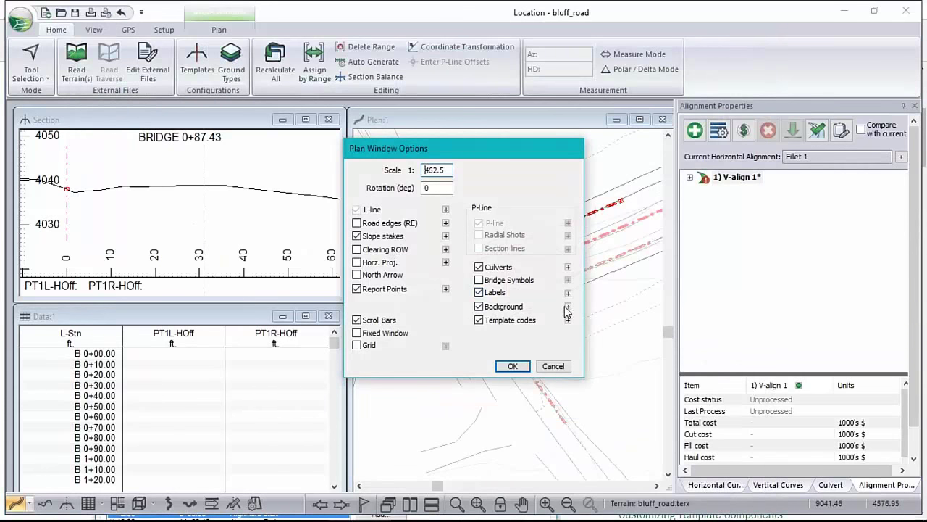
click(568, 308)
click(329, 210)
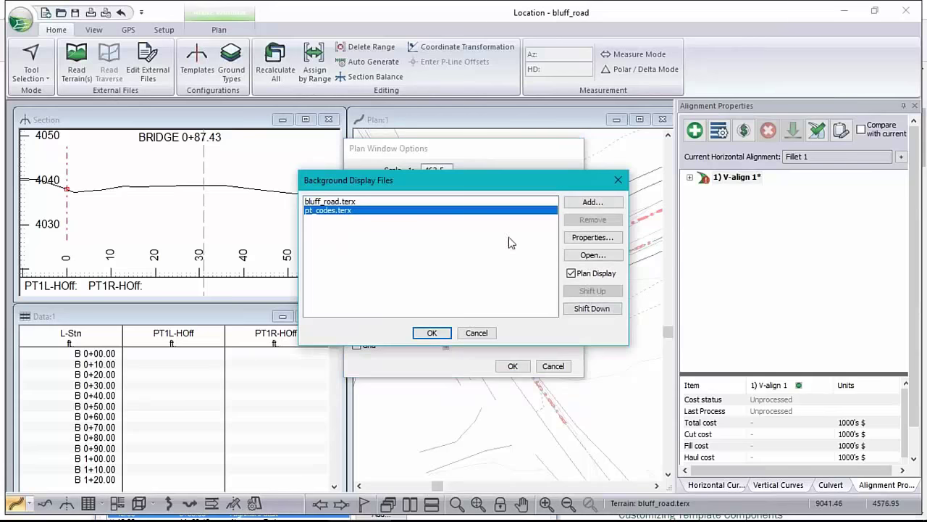
click(610, 219)
click(604, 205)
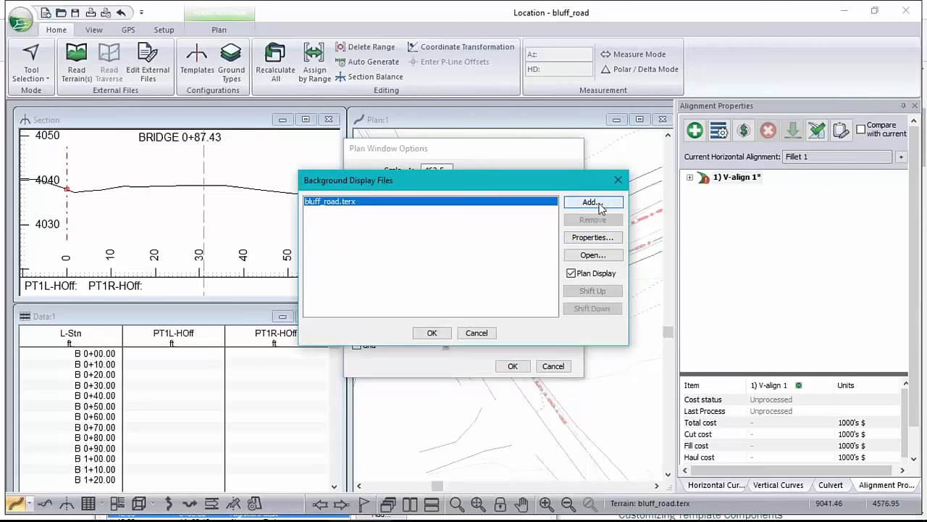
double_click(398, 250)
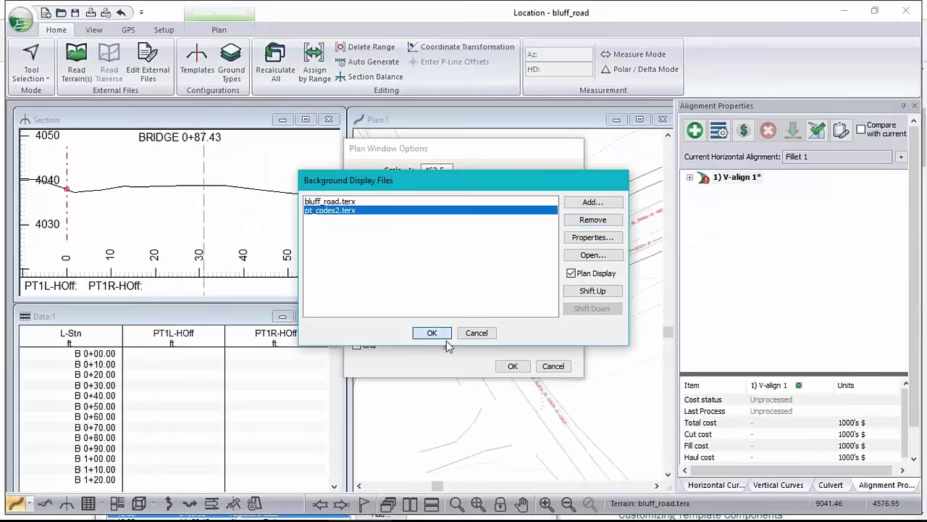
click(432, 334)
click(512, 366)
Step: Switch the plan's current horizontal alignment from Fillet 1 through Fillet 2 to Horizontal Alignment 1
mouse_move(563, 351)
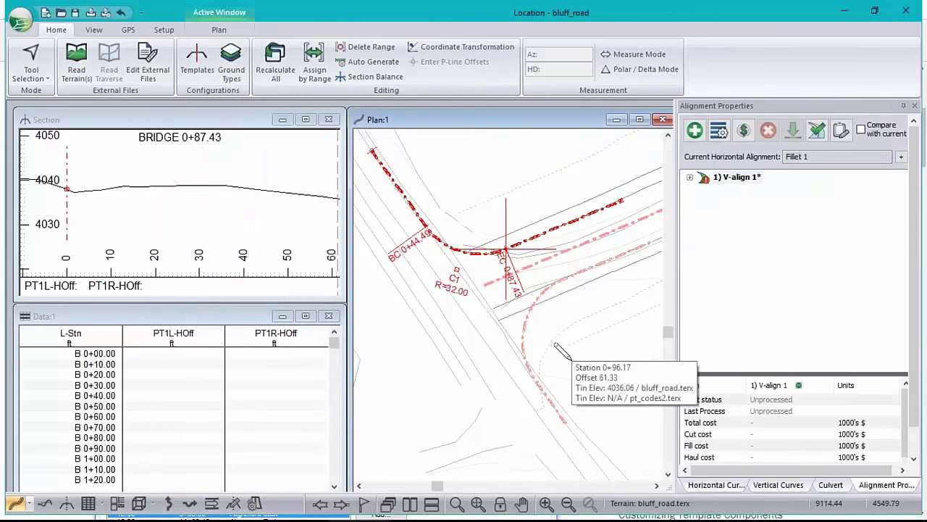
right_click(428, 290)
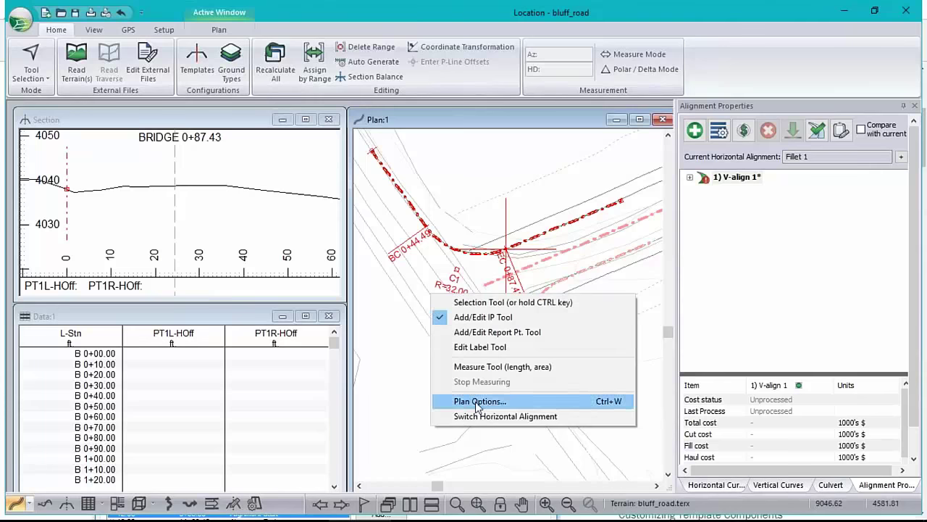
click(492, 416)
right_click(419, 342)
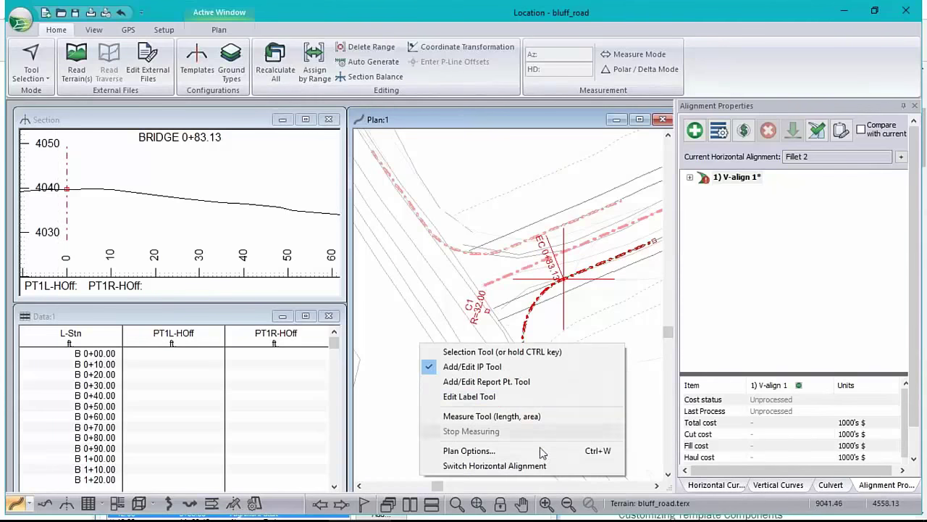
click(542, 469)
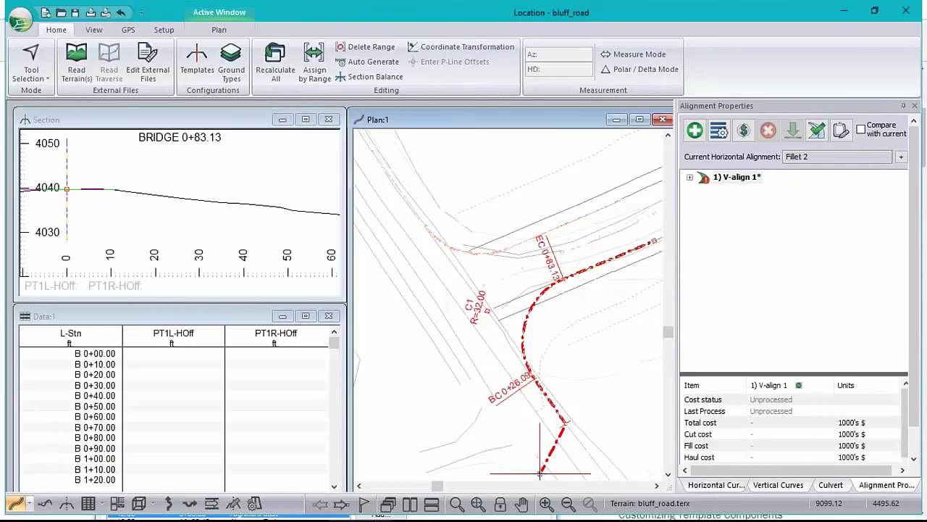
click(540, 473)
click(527, 293)
right_click(456, 339)
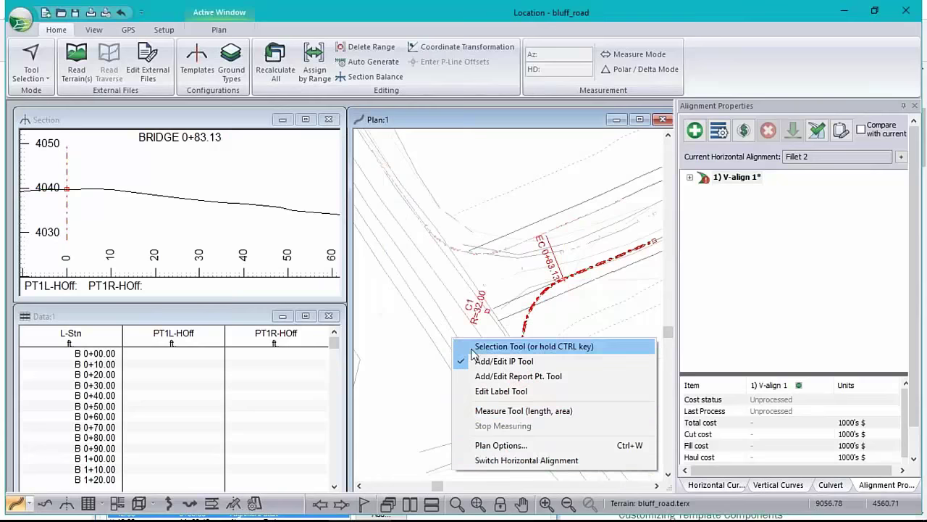
click(505, 461)
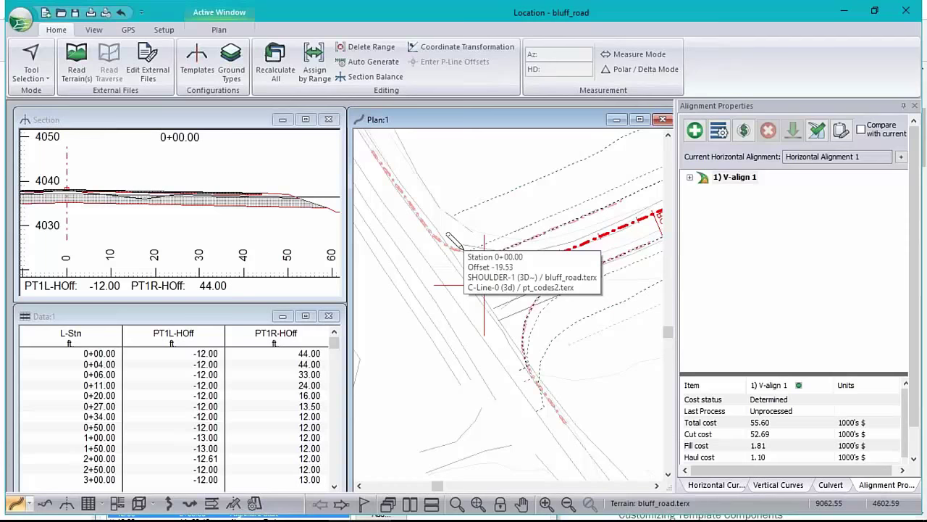
Step: Turn off the background display of the Fillet 1 alignment and inspect the edge lines around the intersection
click(902, 157)
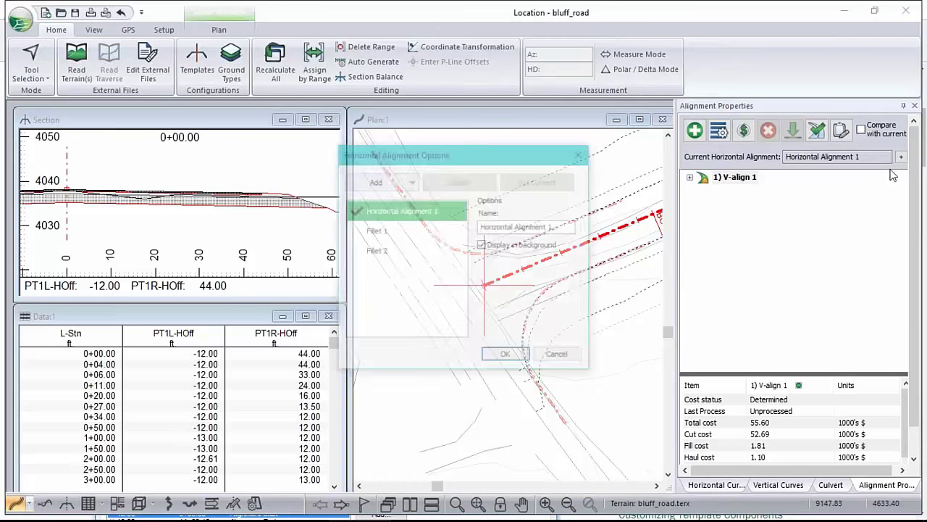
click(402, 232)
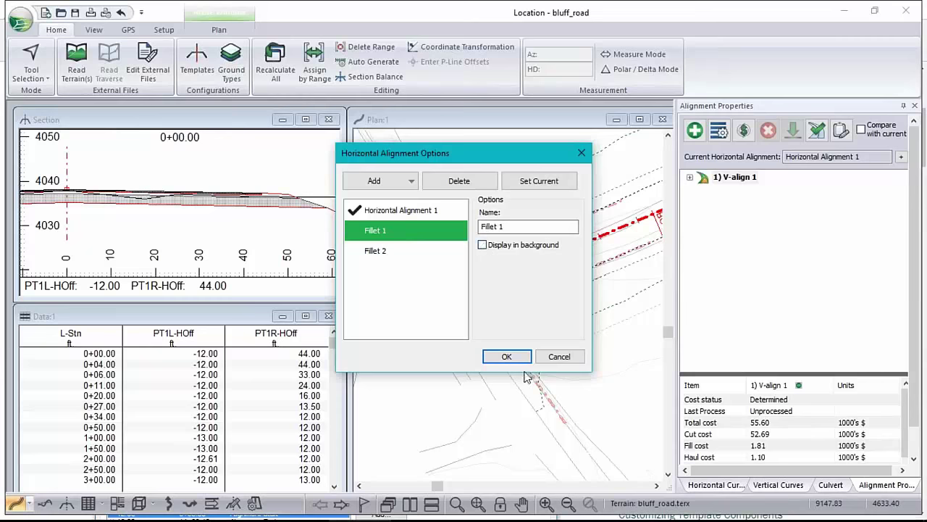
click(505, 356)
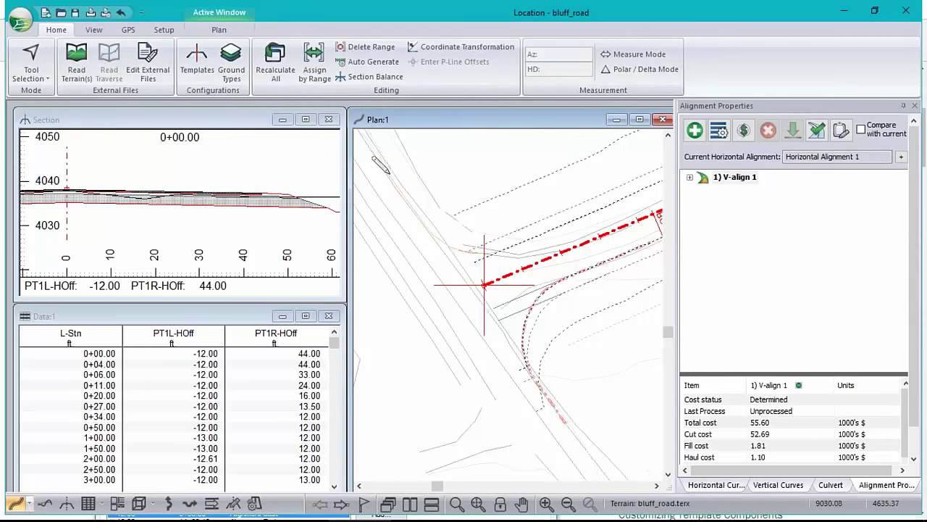
mouse_move(580, 233)
mouse_move(493, 233)
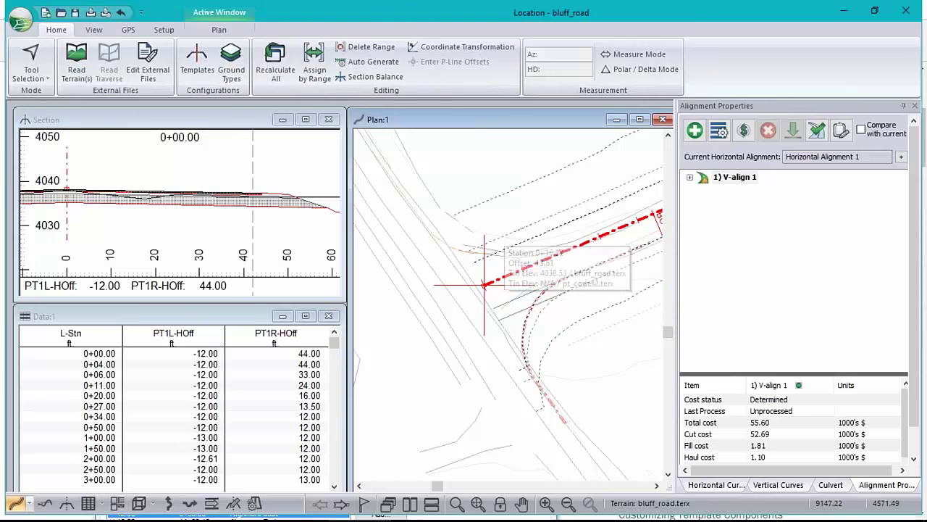
mouse_move(638, 311)
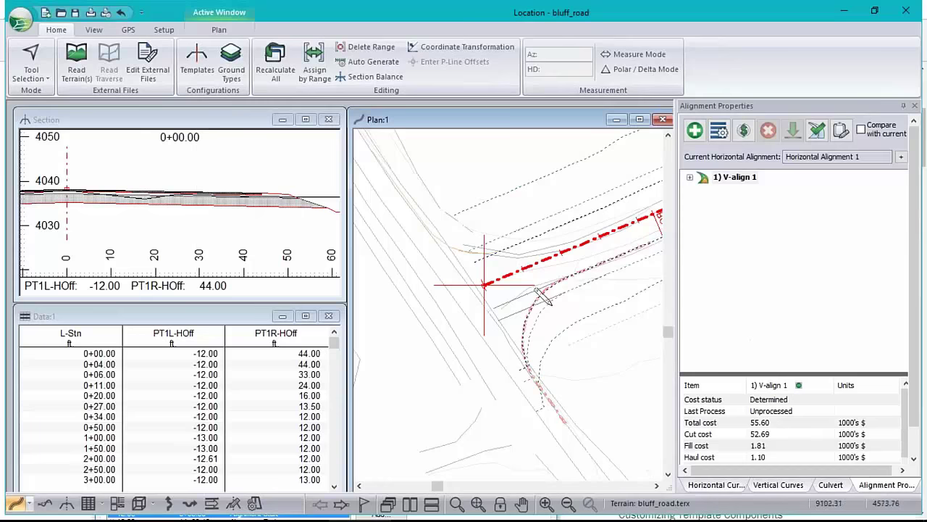
mouse_move(559, 260)
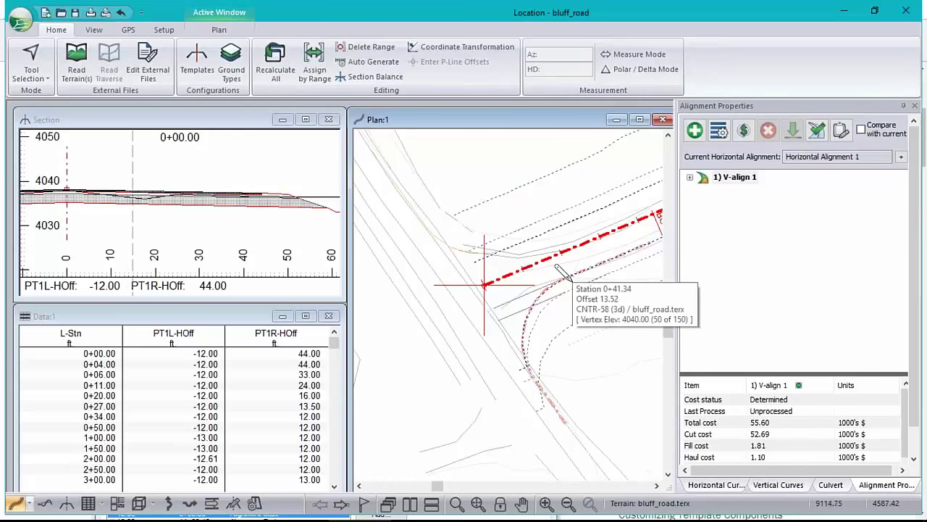